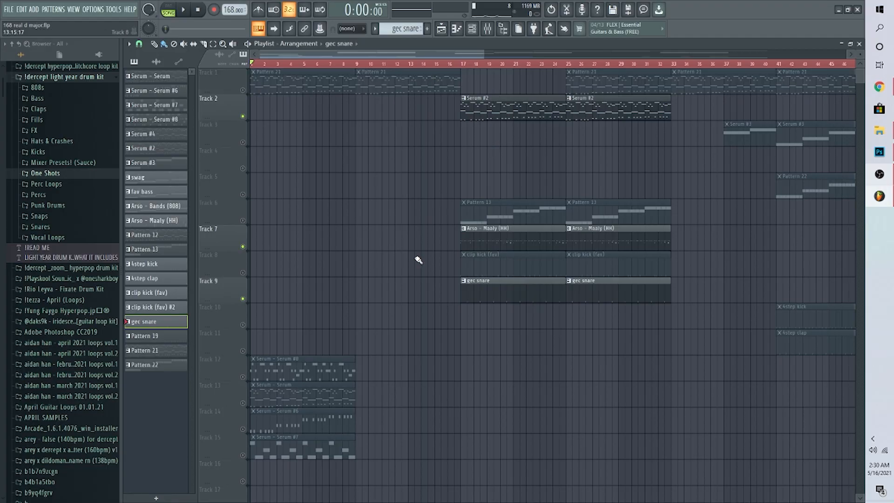
# Step: View the Serum synth on the first channel of the channel rack, and return to the playlist
pyautogui.scroll(-3, 455, 187)
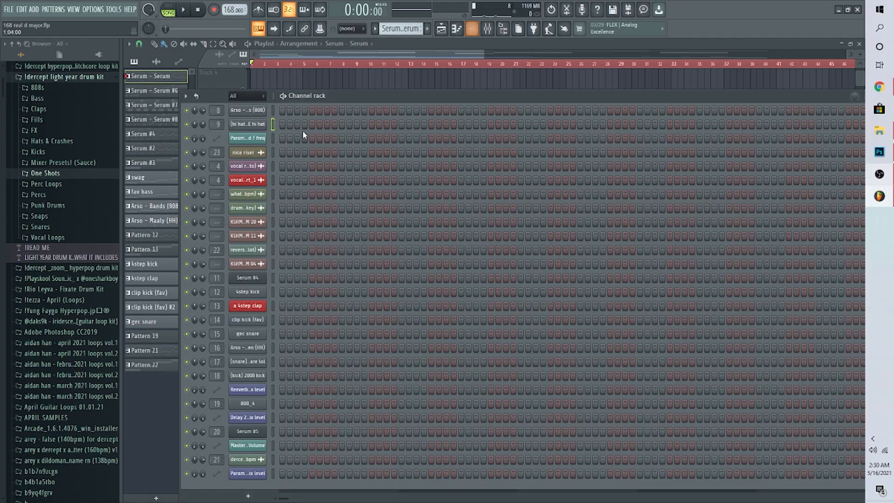
pyautogui.click(472, 29)
pyautogui.click(252, 120)
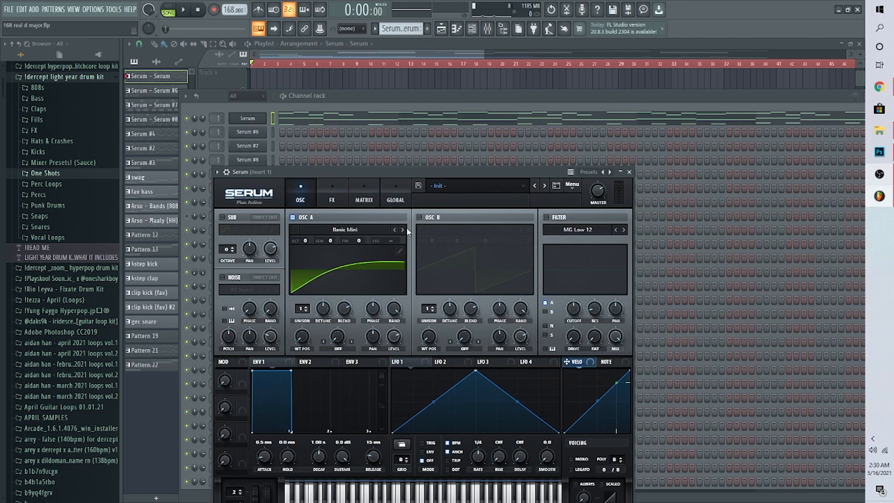
pyautogui.click(392, 46)
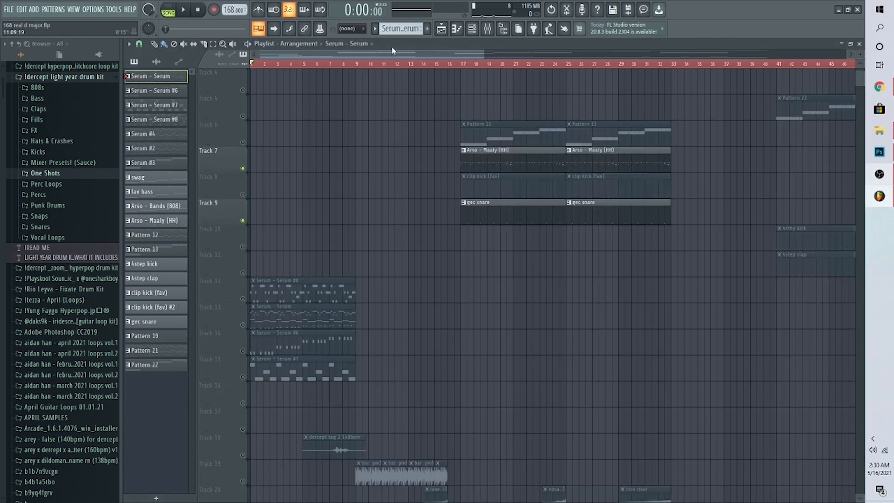
# Step: Open the Serum #6 pattern in the piano roll and show its notes from bar 1
pyautogui.doubleClick(275, 293)
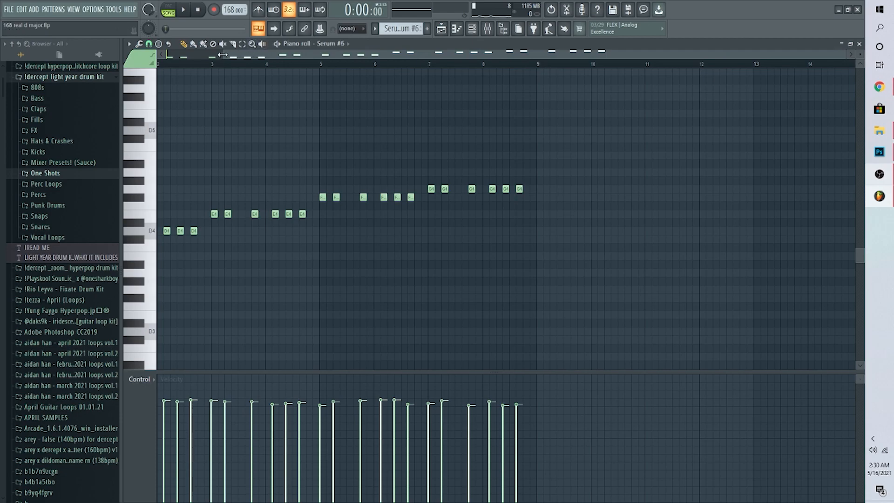
pyautogui.moveTo(222, 54); pyautogui.dragTo(225, 120)
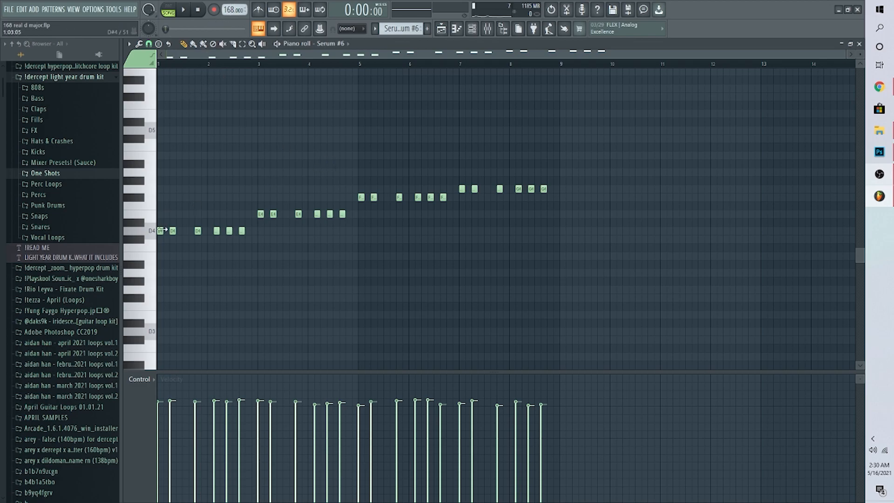
pyautogui.click(177, 256)
pyautogui.click(188, 257)
pyautogui.click(210, 256)
pyautogui.rightClick(212, 256)
pyautogui.rightClick(185, 257)
pyautogui.rightClick(165, 259)
# Step: Play the Serum #6 pattern from the start and stop playback
pyautogui.press('space')
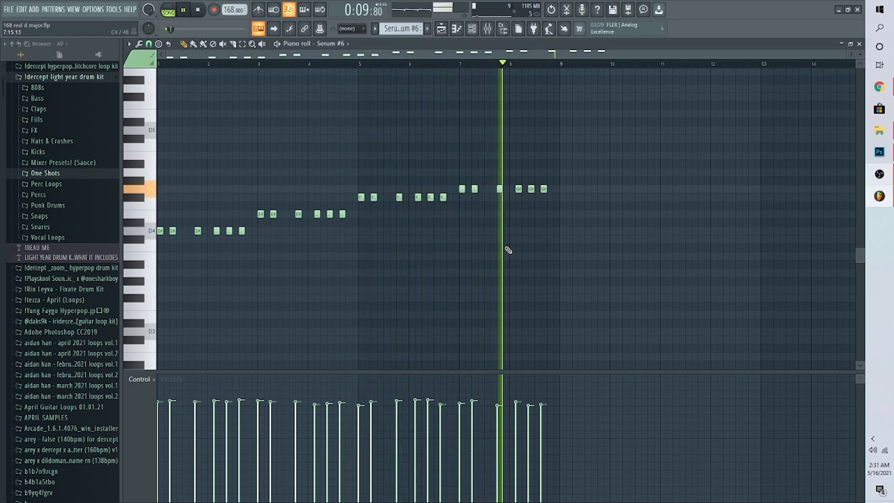
pyautogui.press('space')
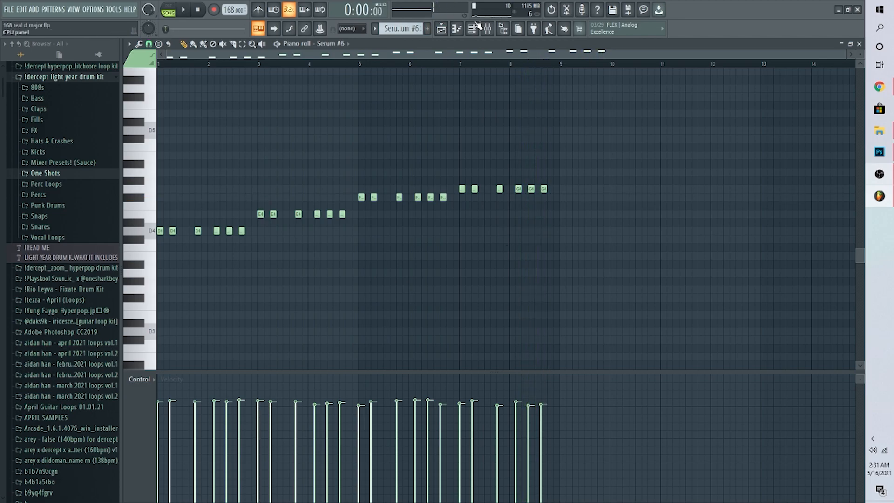
# Step: Open the Serum #7 pattern from Track 15 in the piano roll and listen to it from the start
pyautogui.press('F5')
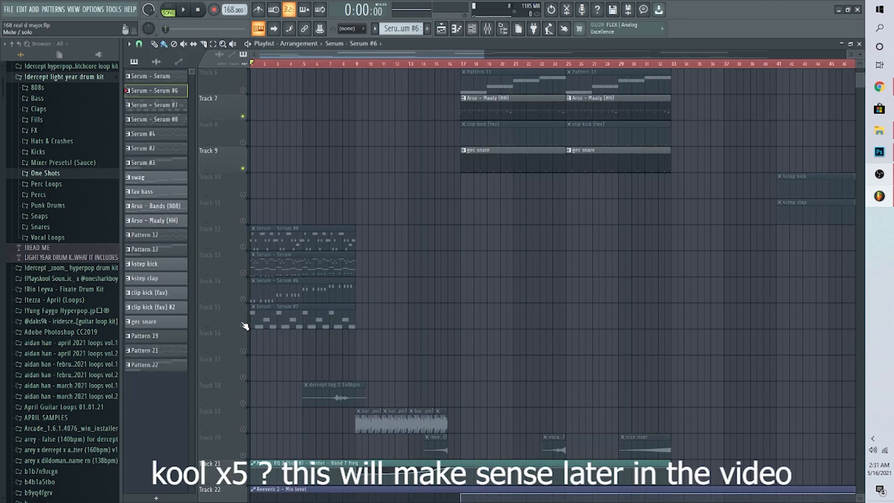
pyautogui.doubleClick(254, 321)
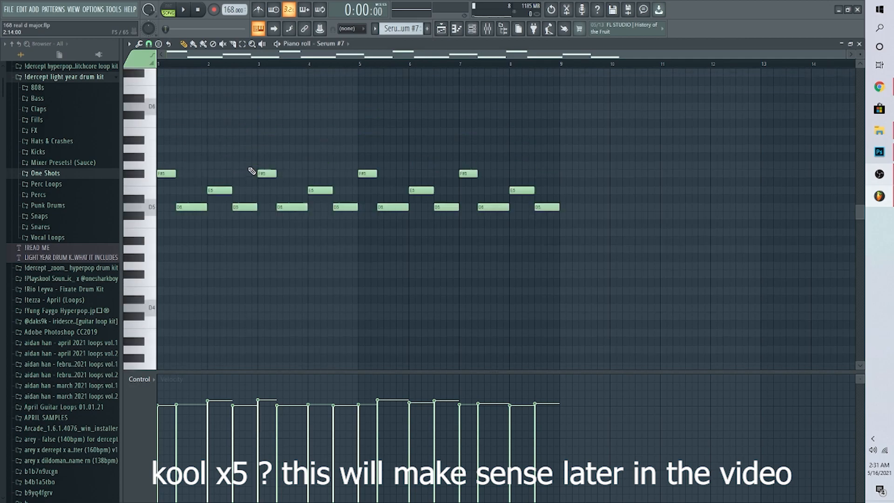
pyautogui.scroll(3, 261, 173)
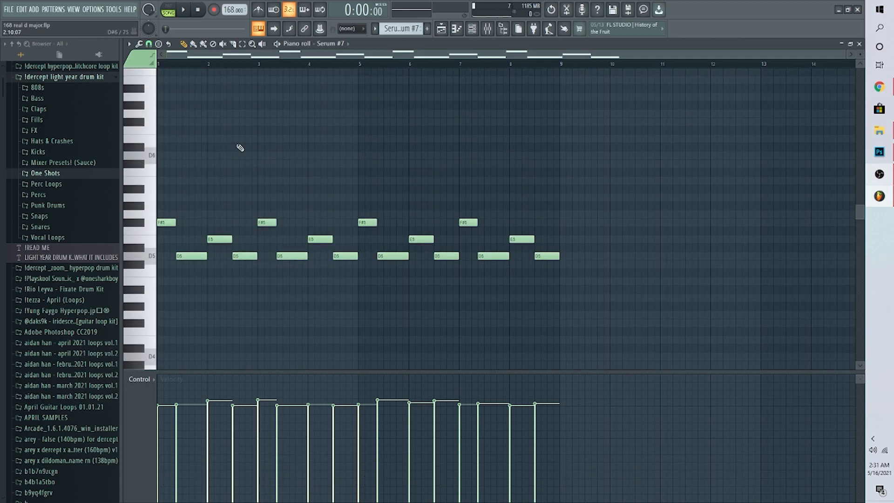
pyautogui.moveTo(847, 55); pyautogui.dragTo(846, 80)
pyautogui.moveTo(371, 73); pyautogui.dragTo(218, 83)
pyautogui.rightClick(218, 83)
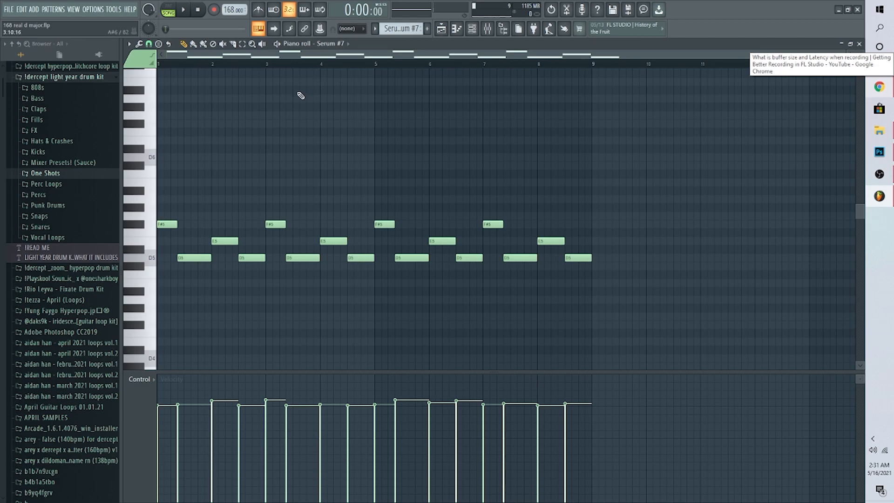
pyautogui.scroll(-3, 353, 110)
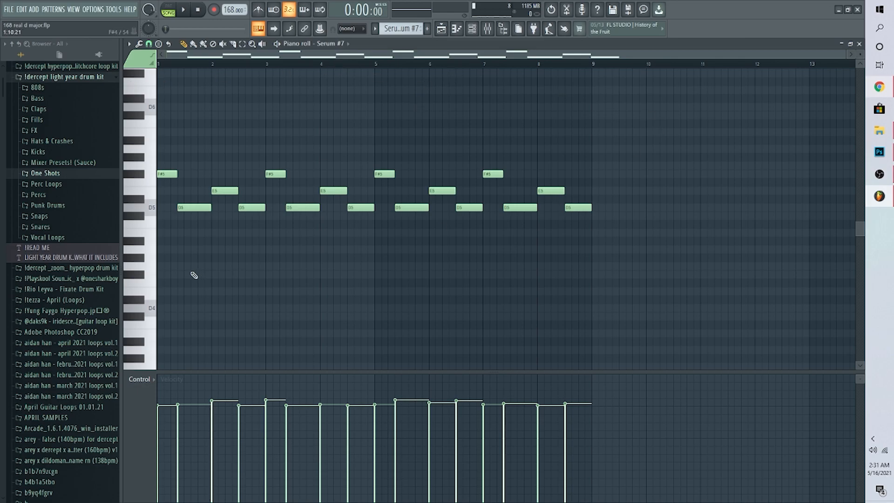
pyautogui.press('space')
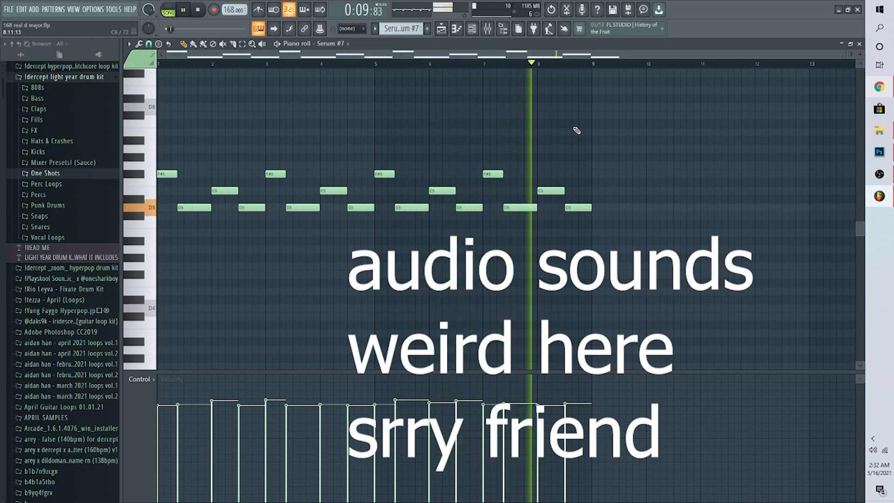
pyautogui.press('space')
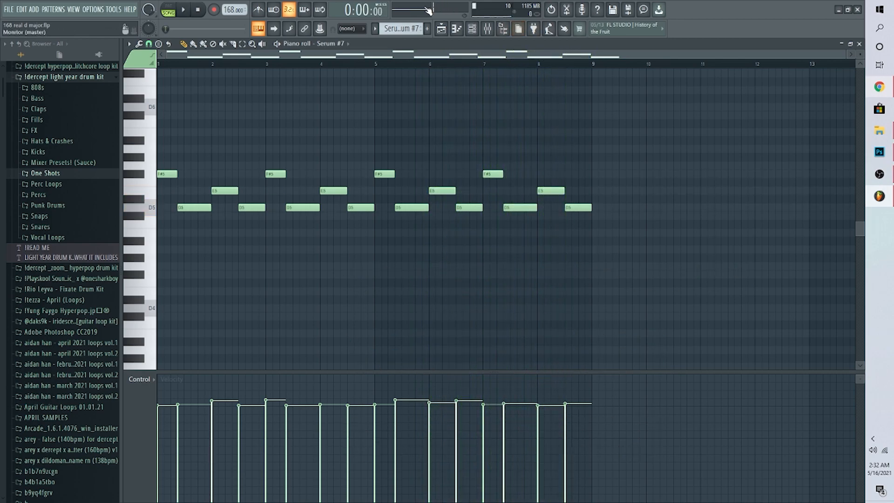
# Step: Open the Serum #8 pattern from Track 12 in the piano roll and listen to it from the start
pyautogui.click(441, 29)
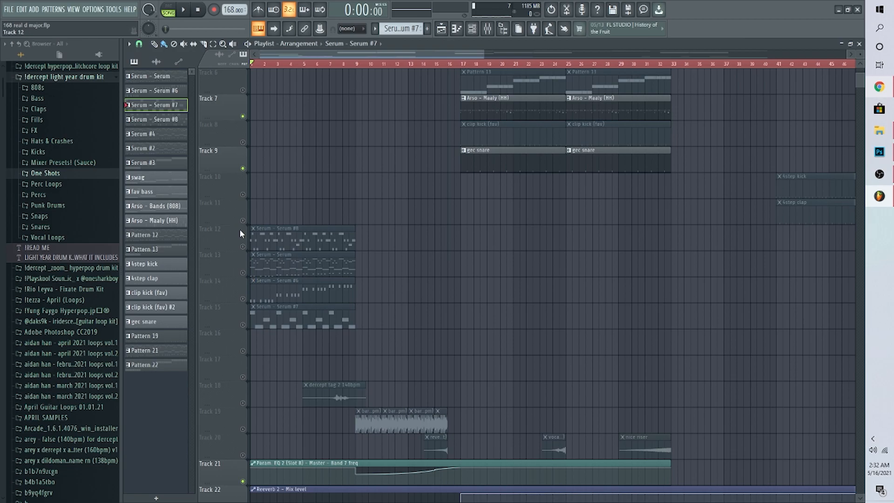
pyautogui.doubleClick(254, 242)
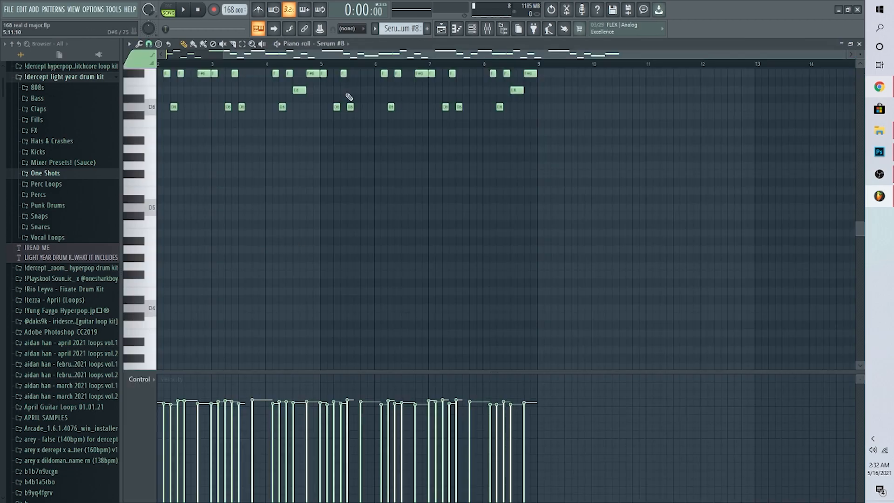
pyautogui.scroll(5, 328, 200)
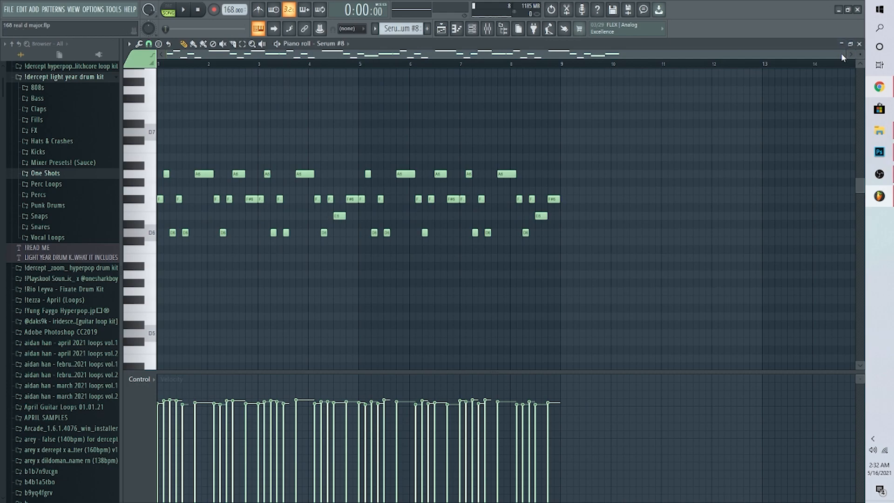
pyautogui.moveTo(846, 55); pyautogui.dragTo(790, 65)
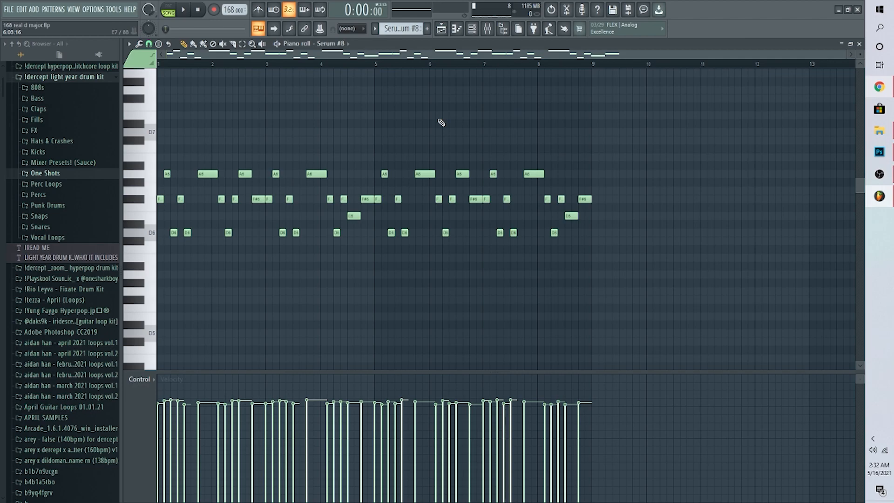
pyautogui.press('space')
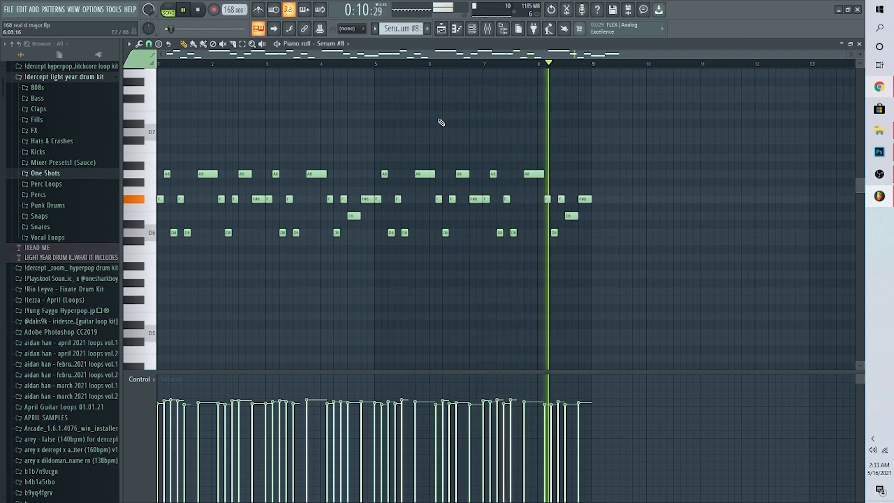
pyautogui.press('space')
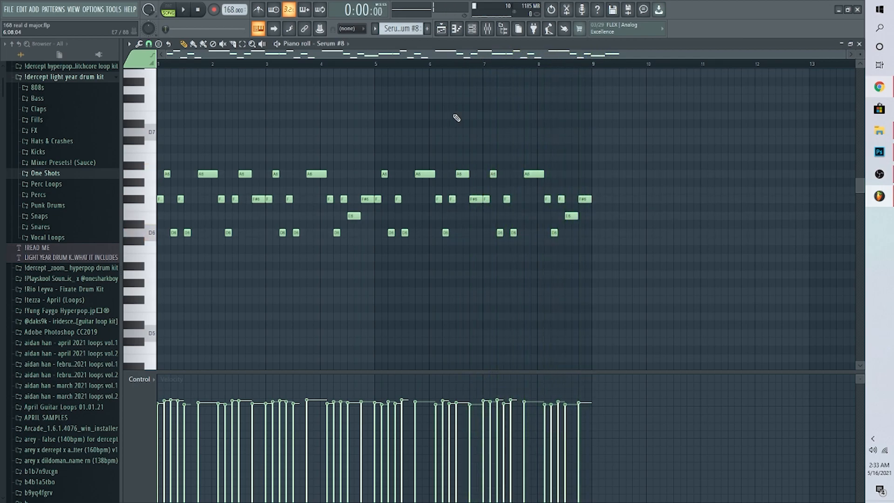
# Step: Unmute Track 1 in the playlist and play its Pattern 21 clips from the start
pyautogui.press('F5')
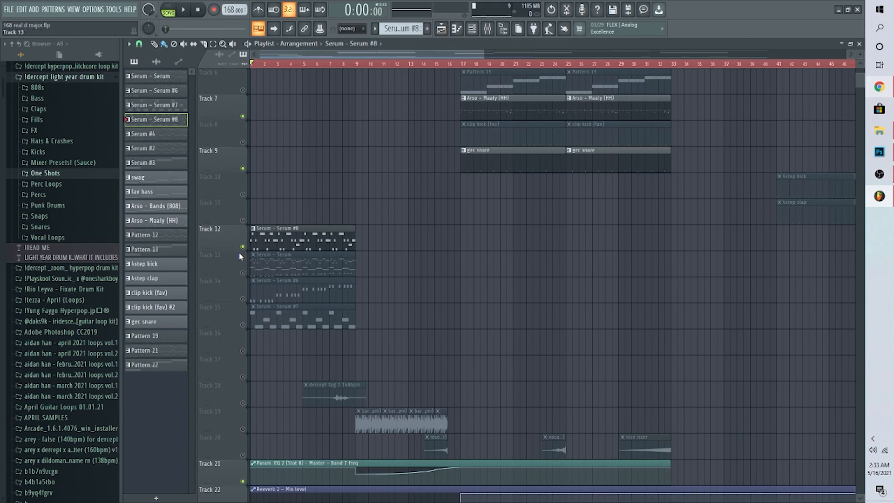
pyautogui.scroll(5, 242, 251)
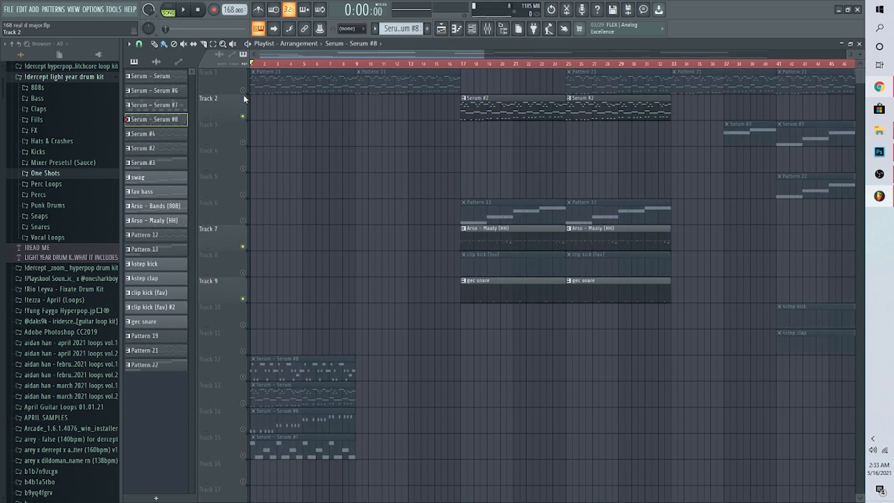
pyautogui.click(243, 90)
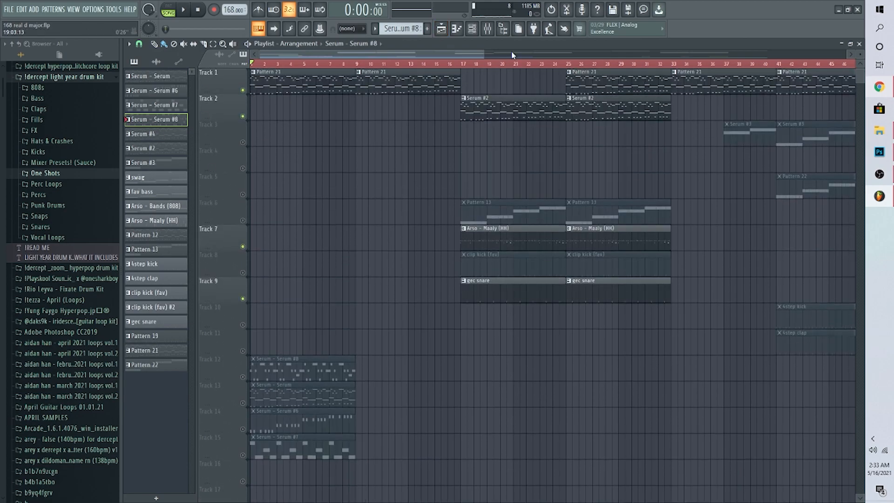
pyautogui.press('space')
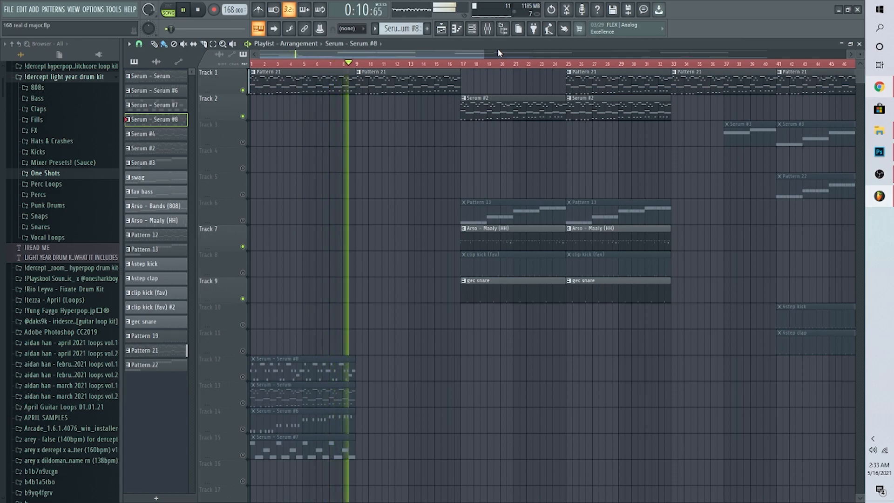
pyautogui.press('space')
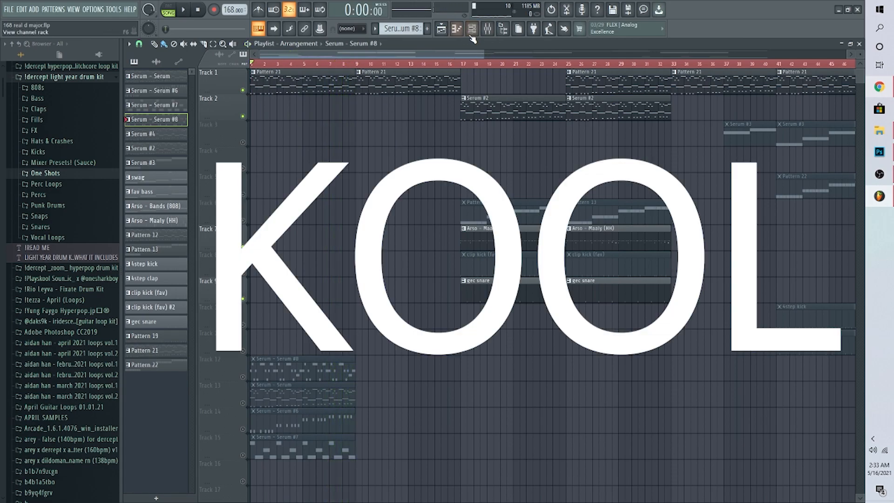
# Step: Show the mixer with the effects chain of Insert 1
pyautogui.click(458, 29)
pyautogui.click(472, 31)
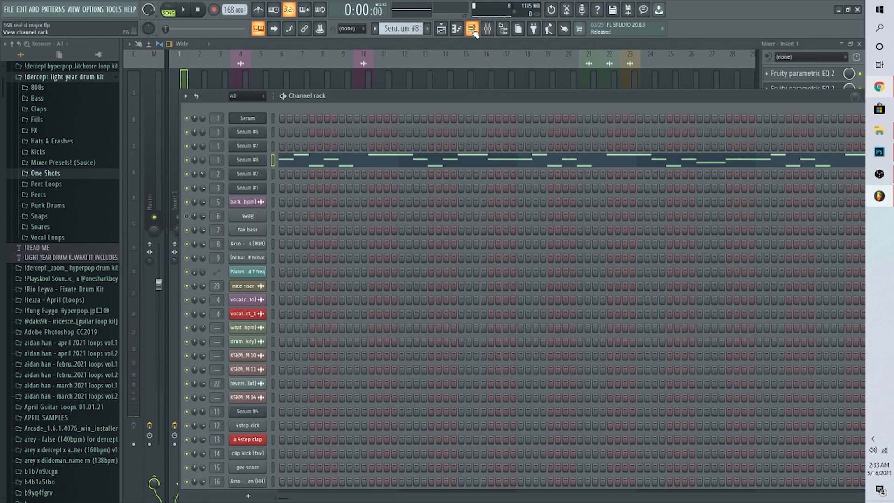
pyautogui.click(187, 72)
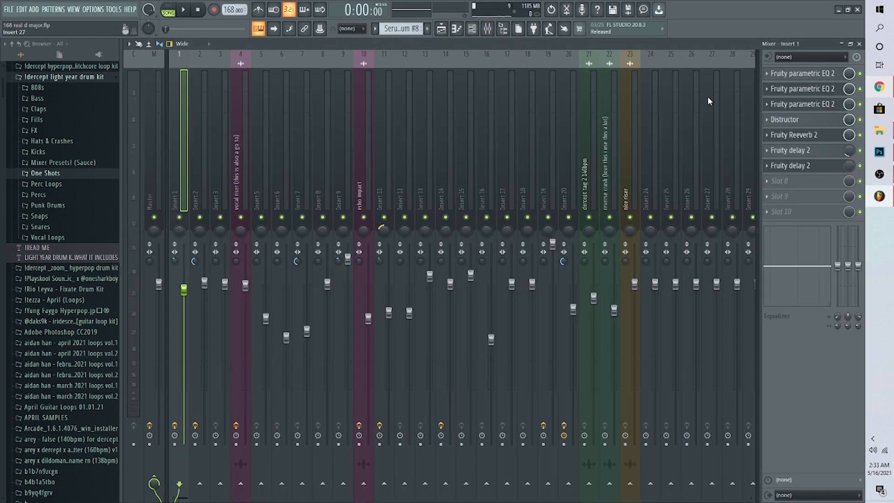
# Step: Examine the band settings of the Fruity parametric EQ 2 effects in the first three slots of Insert 1
pyautogui.click(792, 106)
pyautogui.click(792, 105)
pyautogui.click(789, 88)
pyautogui.click(789, 88)
pyautogui.click(791, 93)
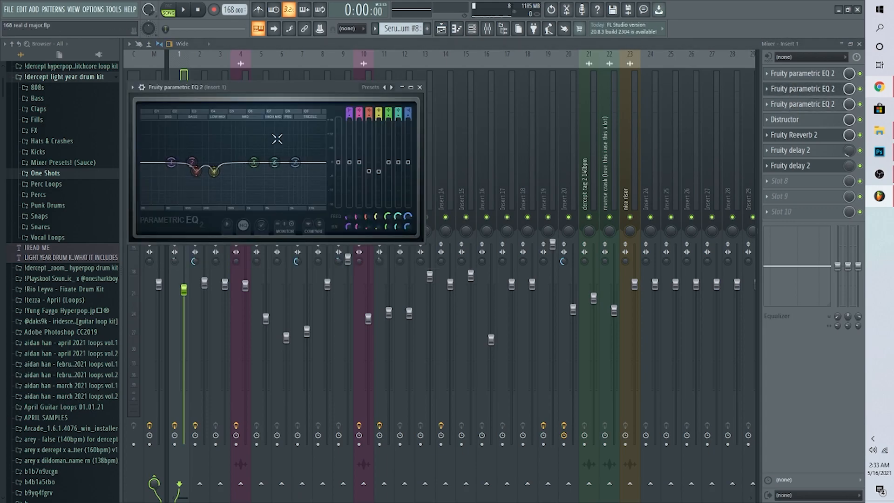
pyautogui.click(796, 103)
pyautogui.click(796, 104)
pyautogui.click(796, 104)
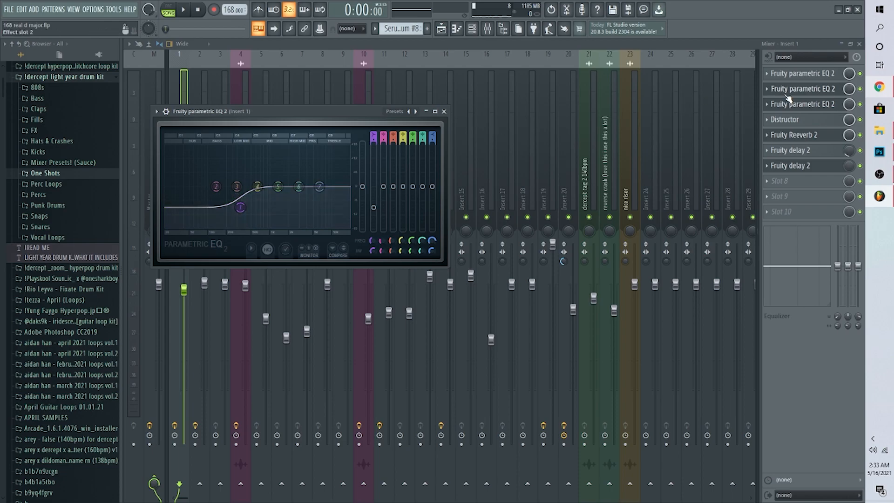
pyautogui.click(794, 89)
pyautogui.click(795, 74)
pyautogui.click(795, 73)
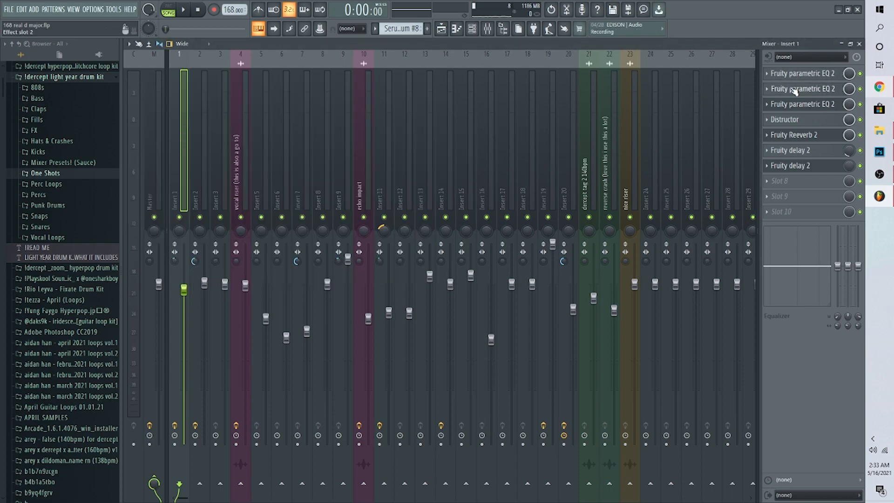
pyautogui.click(795, 90)
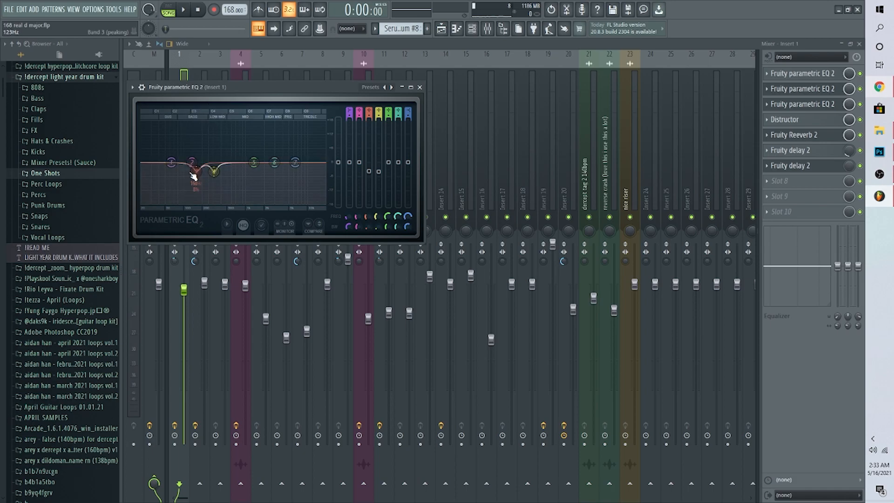
pyautogui.click(420, 87)
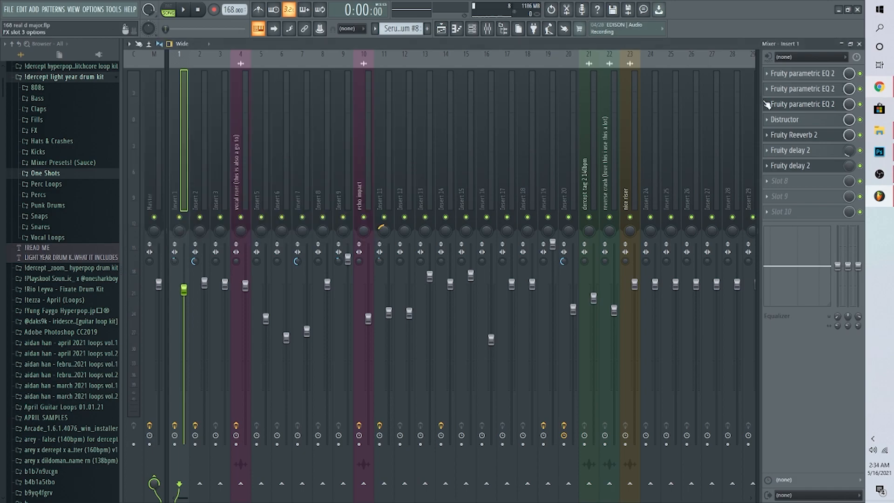
# Step: Examine the Distructor settings on Insert 1, and open its Fruity Reeverb 2
pyautogui.click(787, 119)
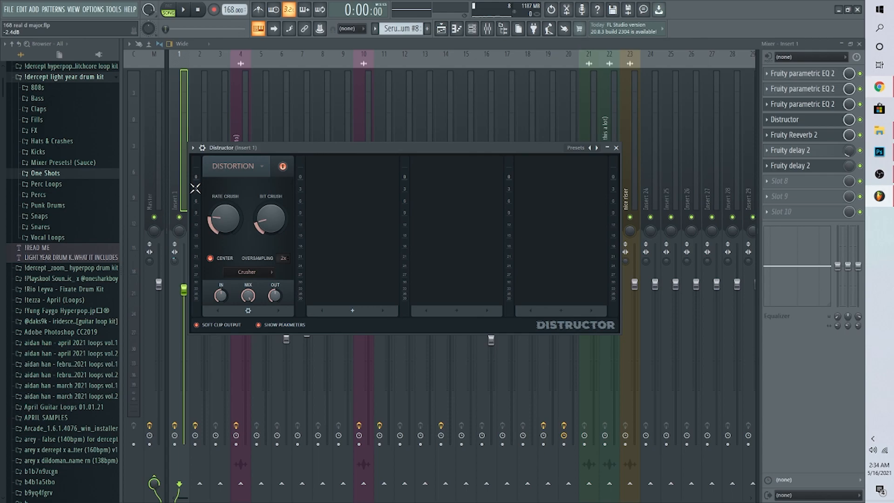
pyautogui.click(617, 149)
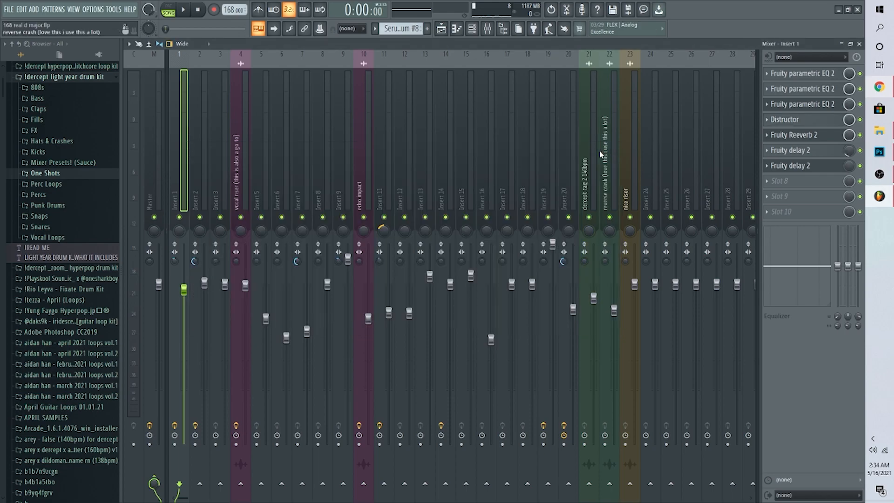
pyautogui.click(809, 138)
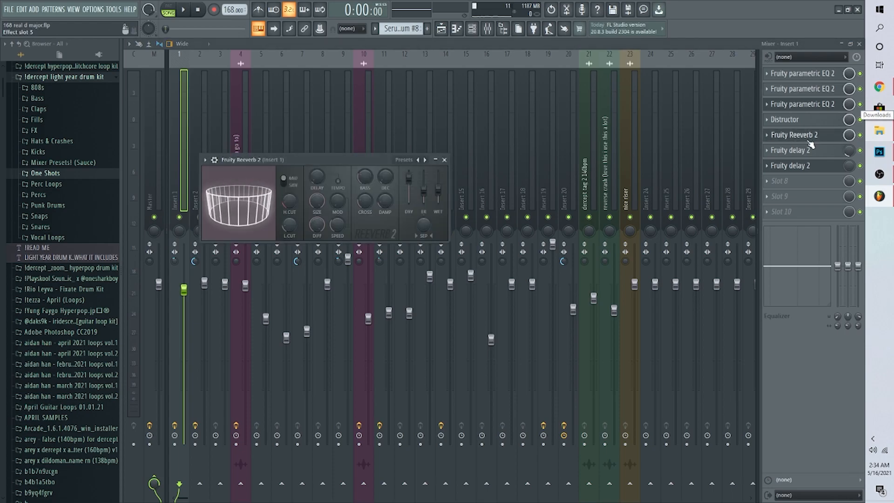
# Step: Look through the available presets of the Fruity Reeverb 2 on Insert 1 and close the effect
pyautogui.rightClick(420, 160)
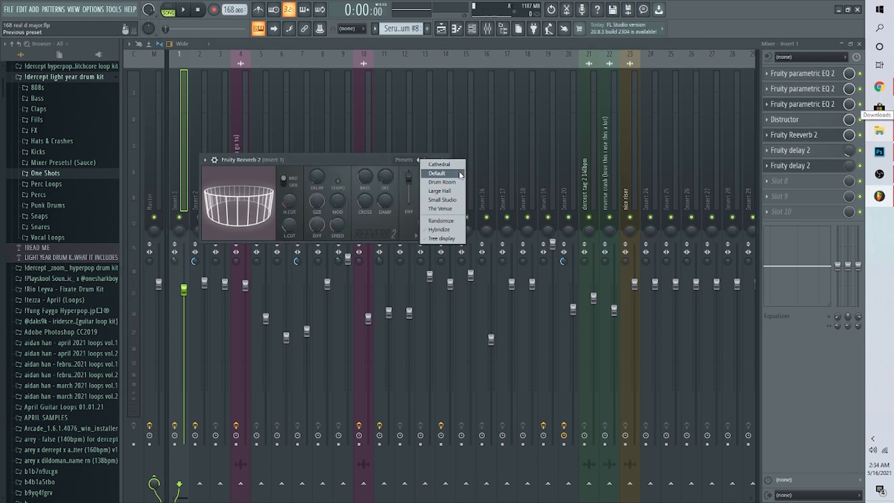
pyautogui.click(379, 159)
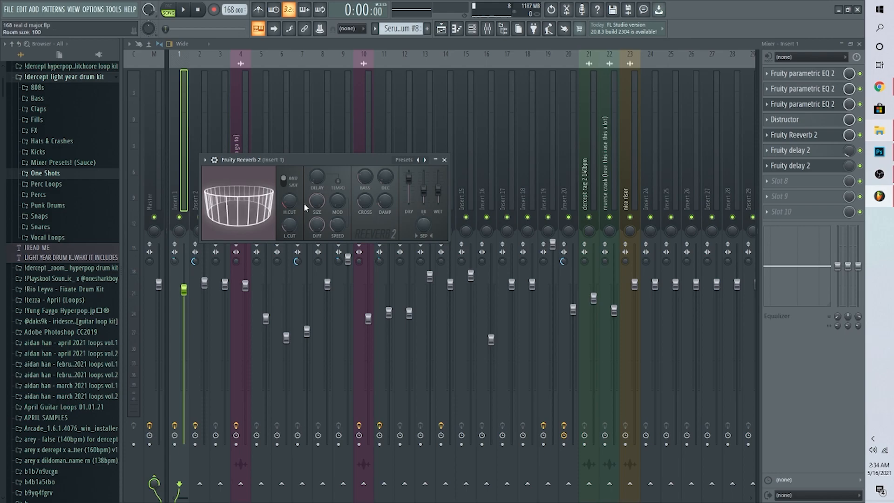
pyautogui.click(444, 159)
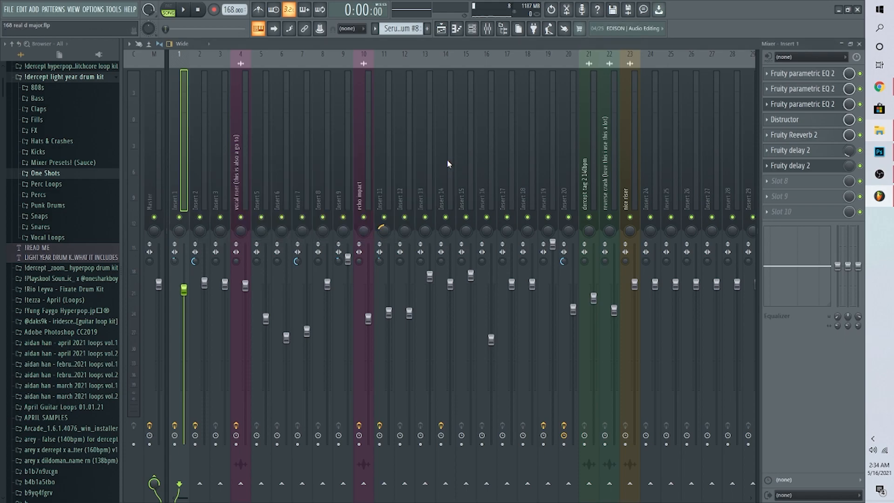
# Step: Examine the settings of the two Fruity delay 2 effects in slots 6 and 7 of Insert 1
pyautogui.click(787, 150)
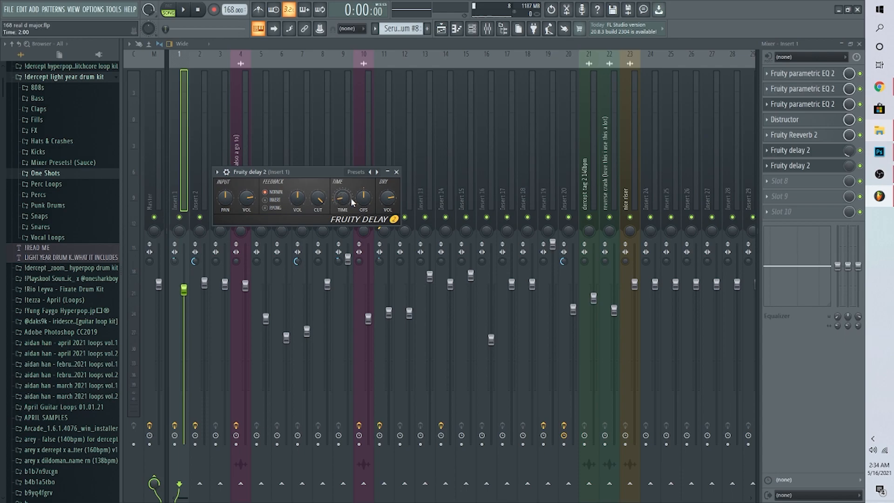
pyautogui.click(786, 167)
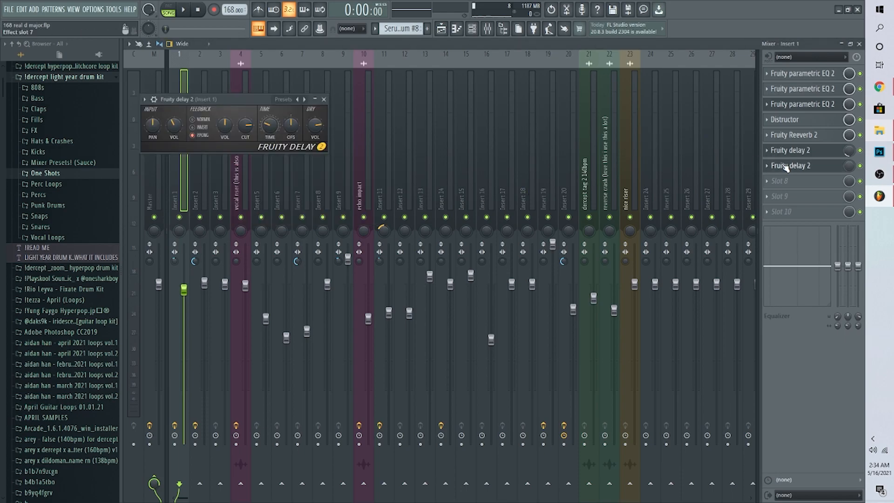
pyautogui.click(786, 167)
# Step: Move the playlist playhead to bar 16 and review the notes of Track 1's Pattern 21 in the piano roll
pyautogui.click(441, 28)
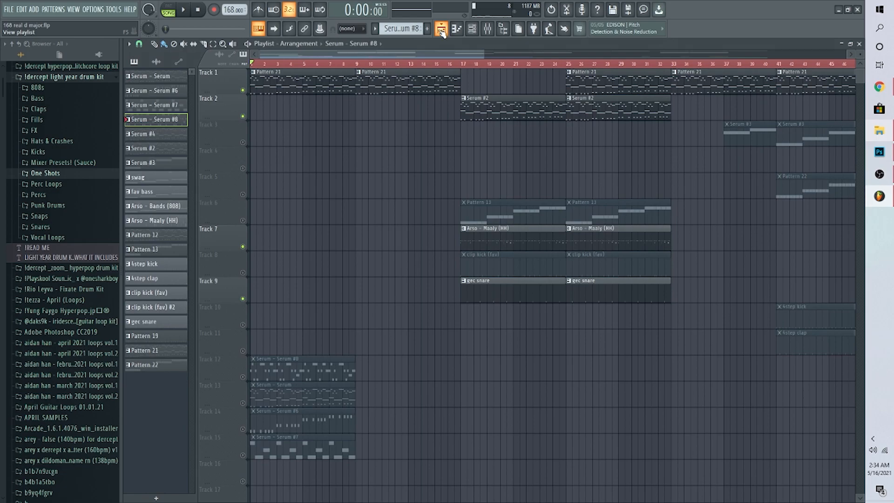
pyautogui.click(447, 60)
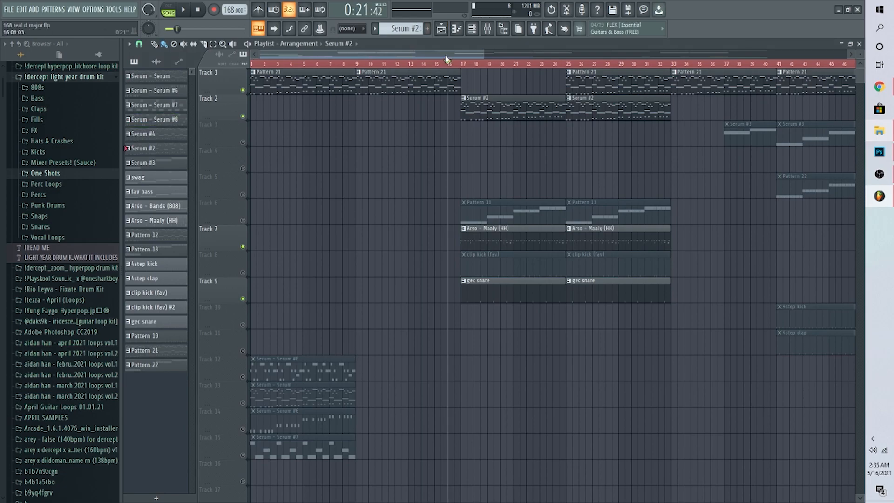
pyautogui.doubleClick(413, 73)
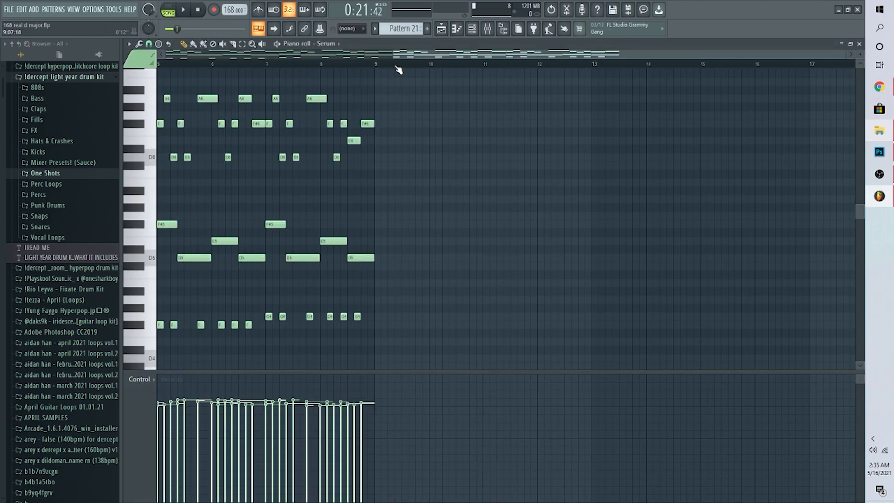
pyautogui.click(441, 28)
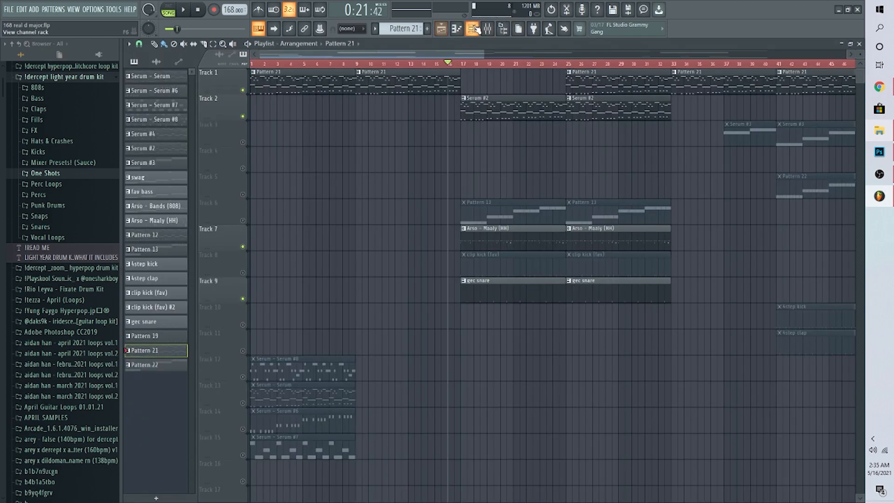
# Step: Select the Serum #2 pattern from Track 2 and show its notes in the channel rack
pyautogui.click(472, 28)
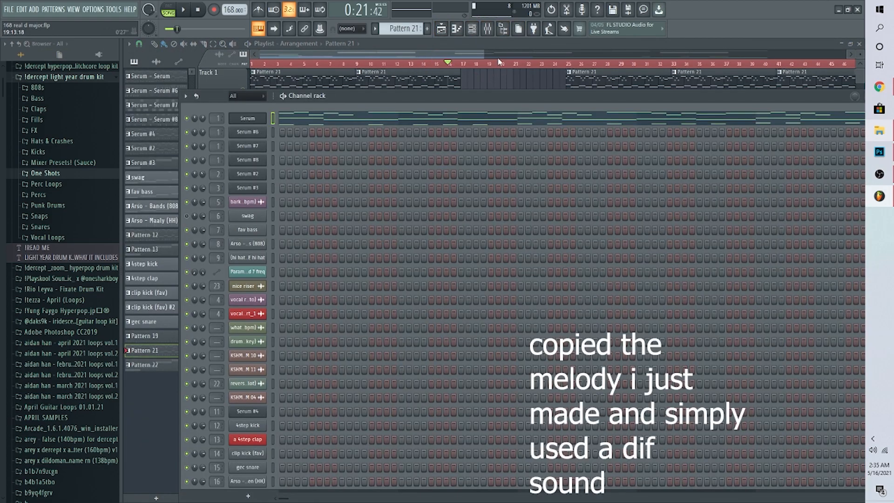
pyautogui.press('F6')
pyautogui.click(506, 102)
pyautogui.click(471, 29)
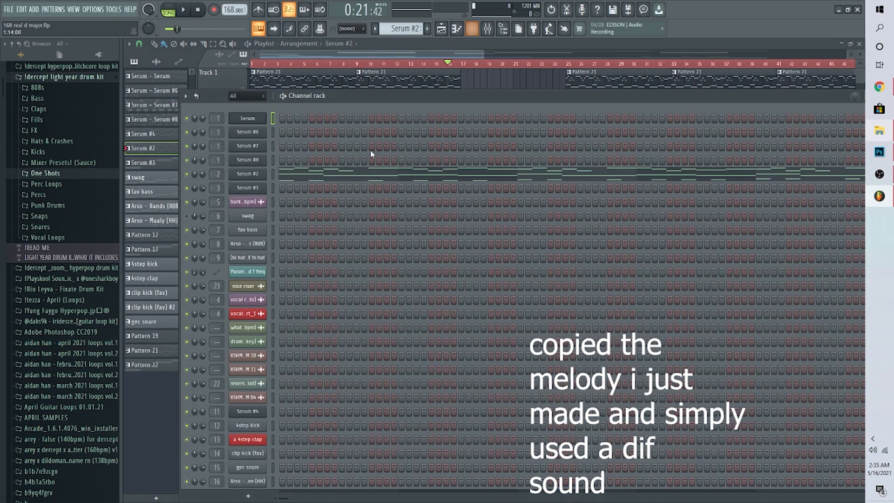
# Step: Look up the preset bank of the Serum #2 synth, and return to the playlist
pyautogui.click(264, 176)
pyautogui.click(391, 137)
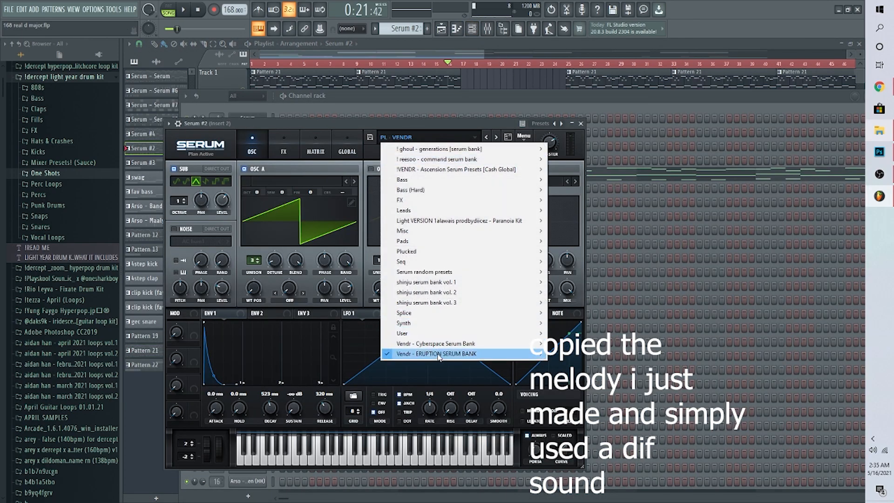
pyautogui.moveTo(440, 360)
pyautogui.click(340, 123)
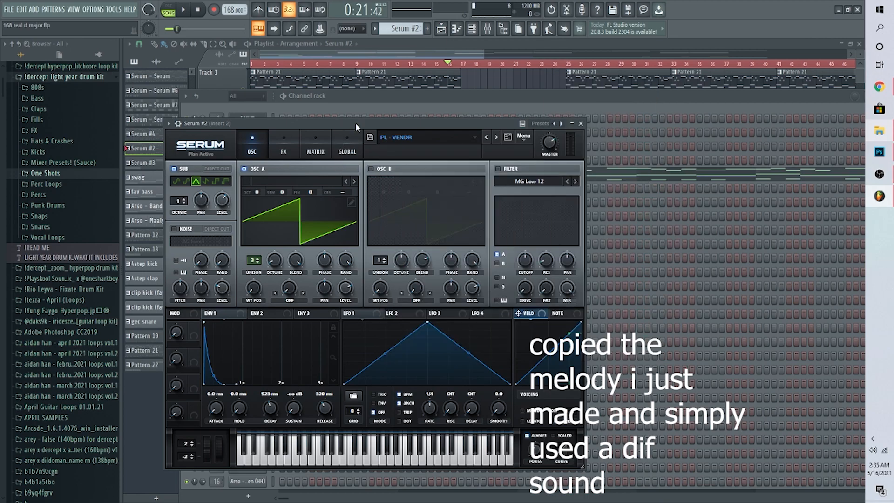
pyautogui.click(582, 124)
pyautogui.press('F6')
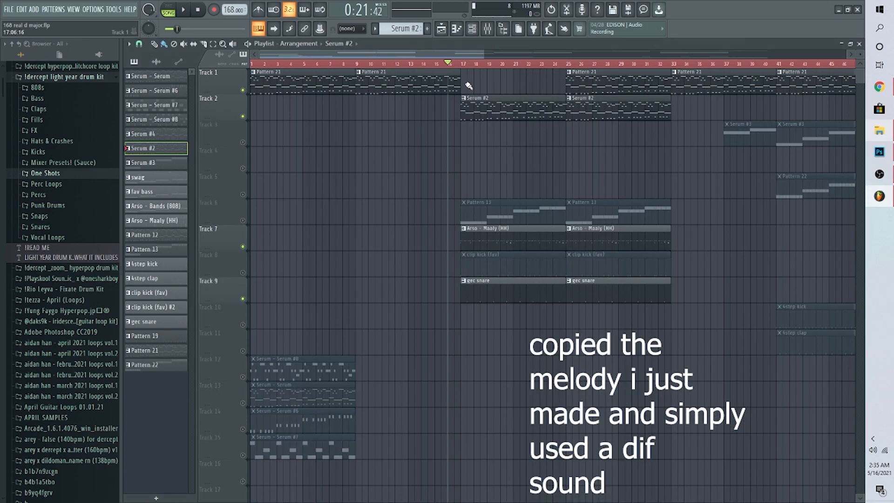
# Step: Mute Track 7 and Track 9 and play the Serum #2 clips on Track 2 from bar 17
pyautogui.click(243, 247)
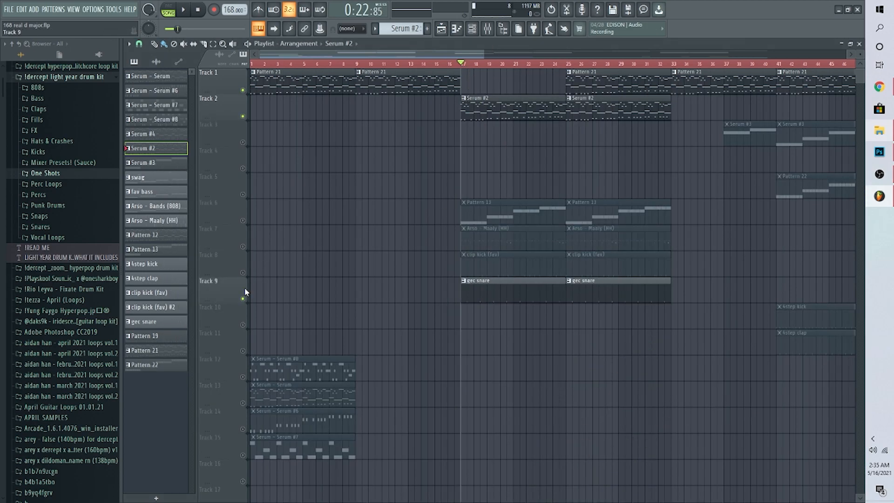
pyautogui.click(243, 298)
pyautogui.press('space')
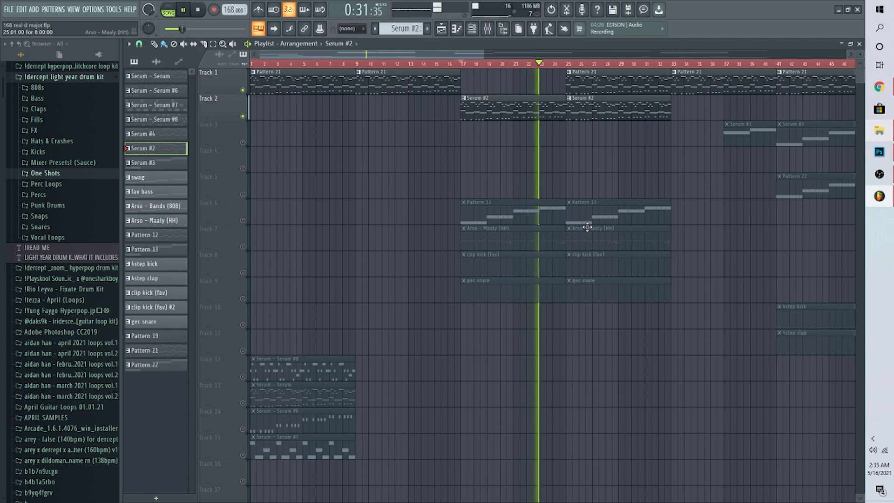
pyautogui.press('space')
# Step: Examine the effects chain of mixer Insert 2 and look through the drum kit's Mixer Presets! (Sauce) folder
pyautogui.click(487, 28)
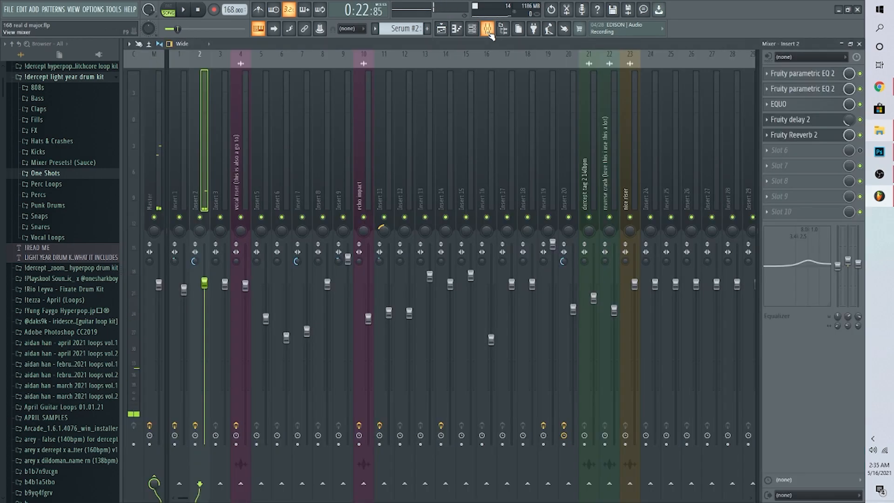
pyautogui.click(66, 164)
pyautogui.click(66, 163)
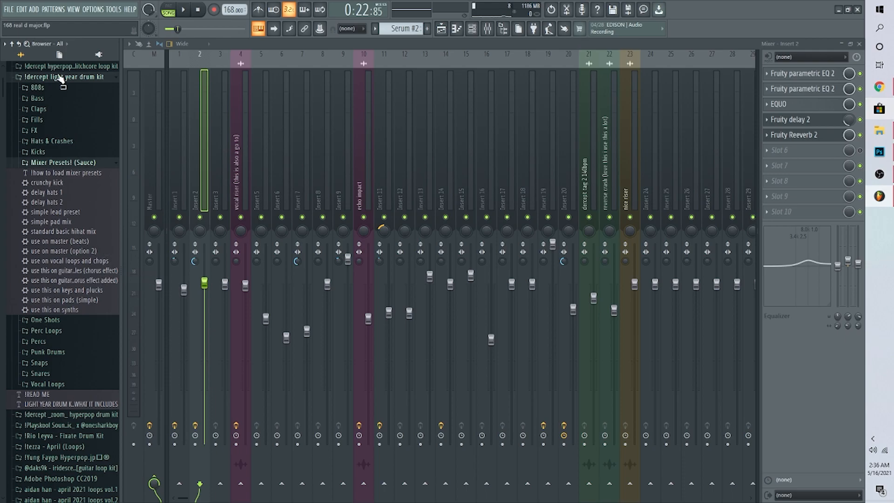
pyautogui.click(77, 162)
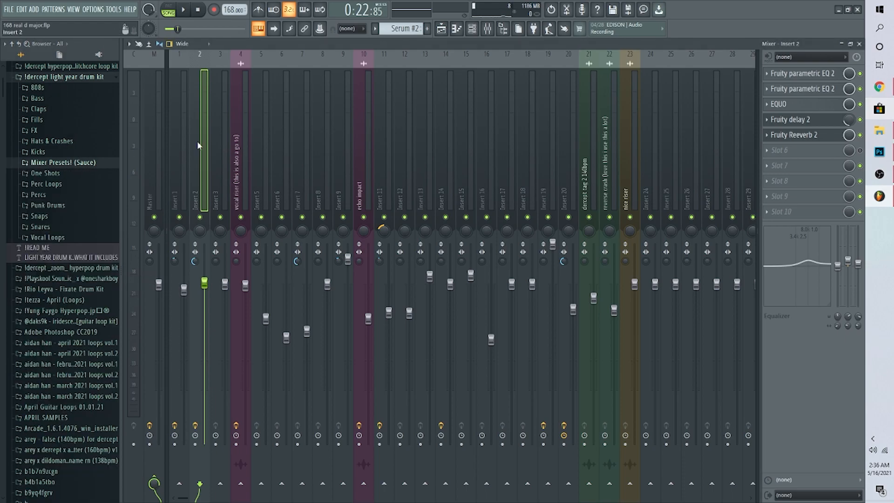
pyautogui.click(794, 77)
pyautogui.click(794, 77)
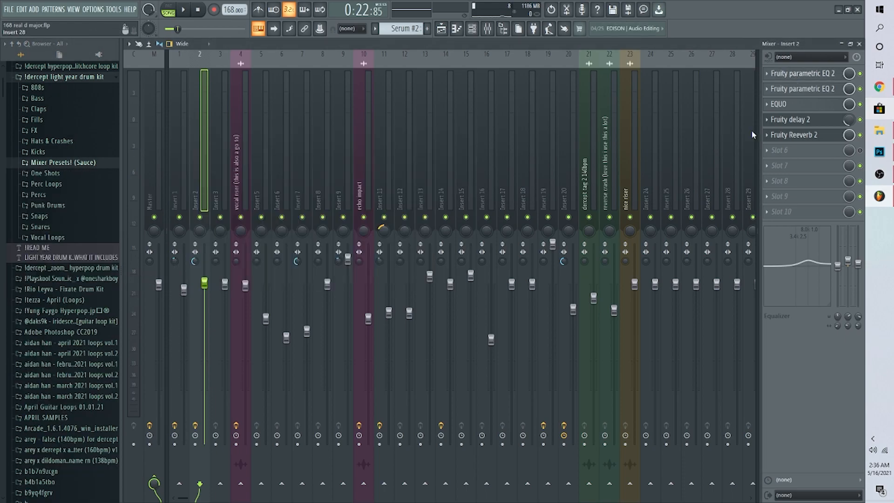
# Step: Return to the playlist and unmute Track 7 with the Arso - Maaly (HH) hi-hat clips
pyautogui.click(441, 28)
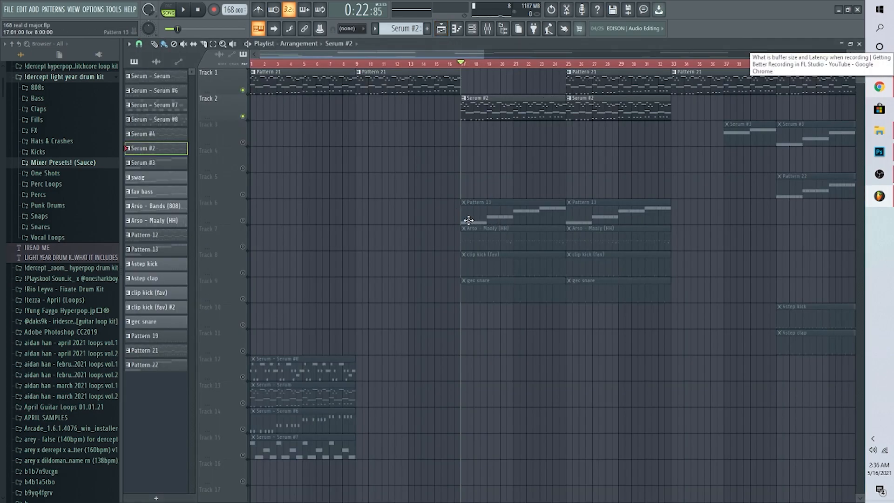
pyautogui.click(243, 220)
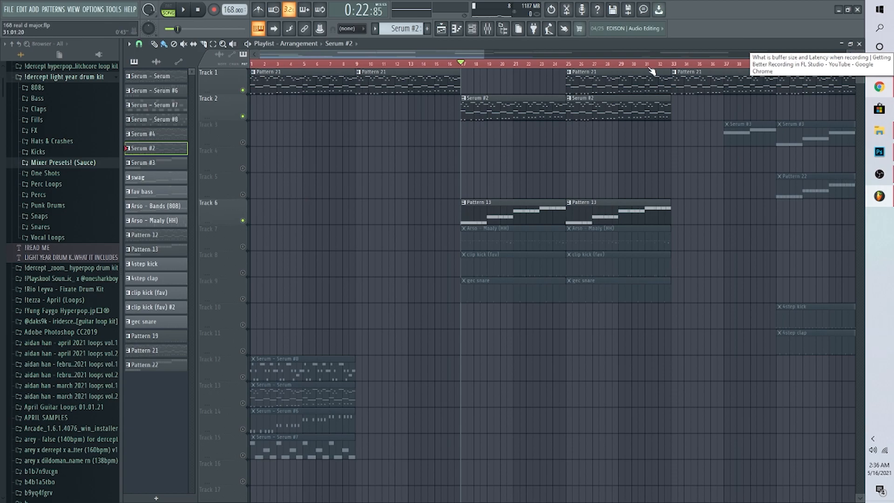
pyautogui.click(242, 220)
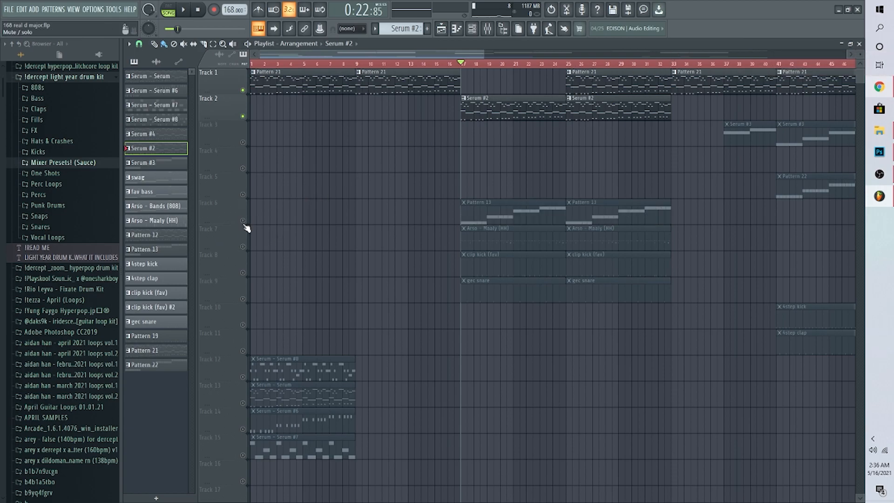
pyautogui.scroll(-8, 347, 259)
pyautogui.scroll(8, 347, 261)
pyautogui.click(247, 247)
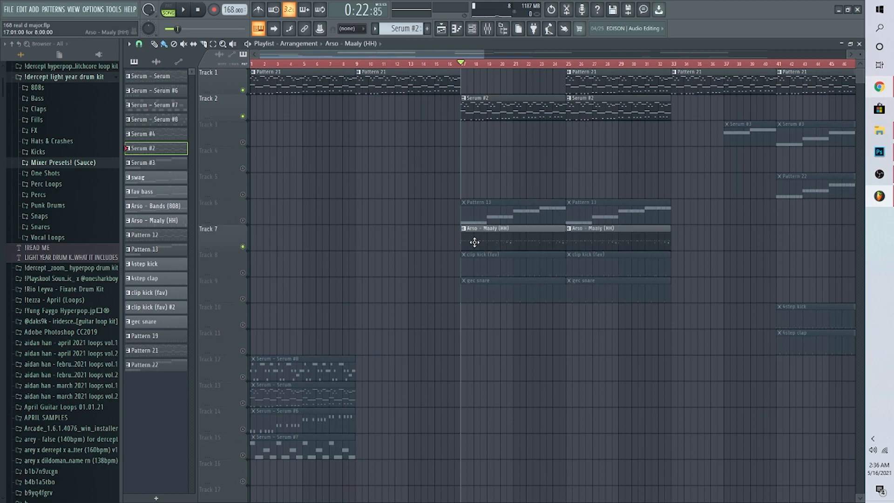
# Step: Open the Arso - Maaly (HH) pattern in the piano roll and examine its hi-hat notes across all bars
pyautogui.doubleClick(485, 247)
pyautogui.hscroll(-2, 750, 61)
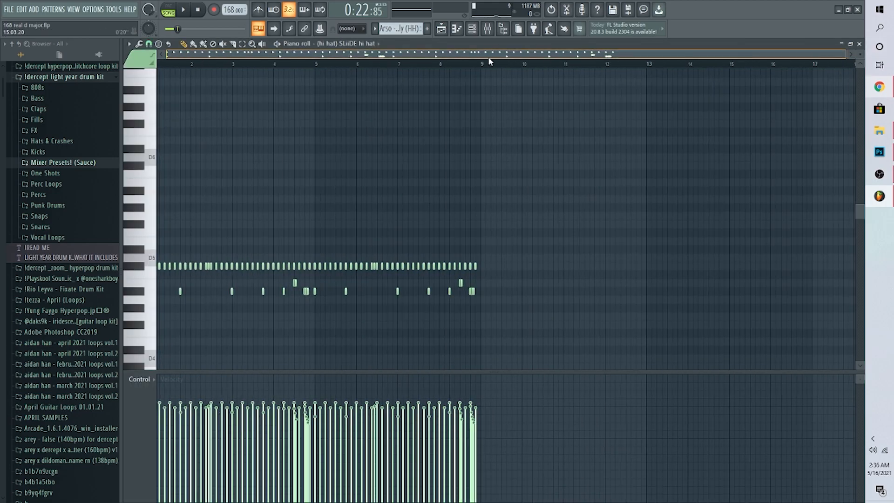
pyautogui.moveTo(846, 55); pyautogui.dragTo(593, 89)
pyautogui.scroll(-3, 595, 210)
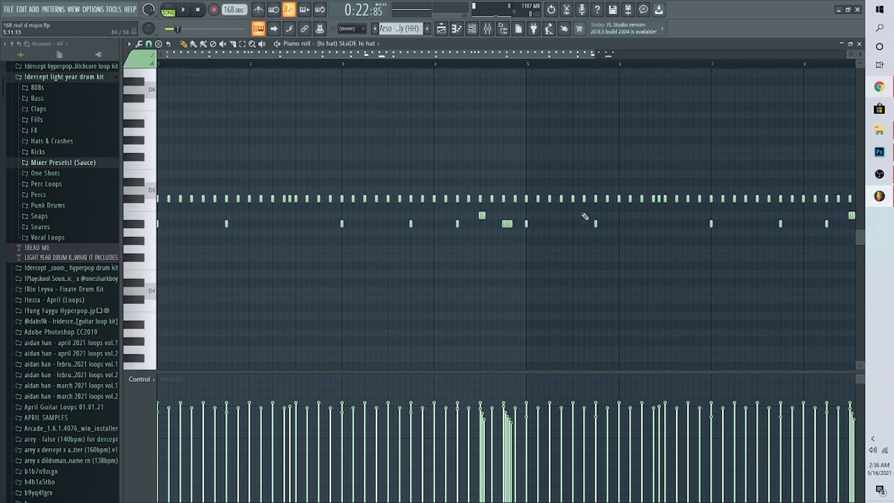
pyautogui.click(141, 197)
pyautogui.moveTo(593, 52); pyautogui.dragTo(847, 56)
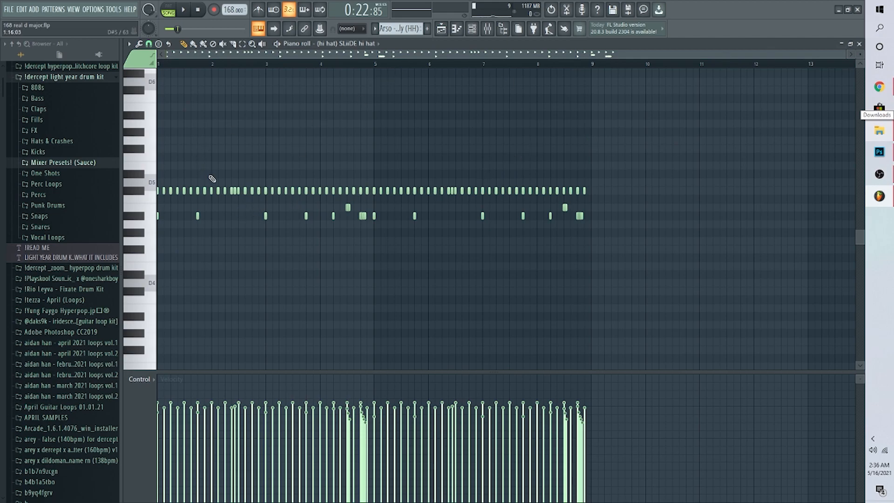
# Step: Play the hi-hat pattern and follow its notes in the piano roll, first close up and then in full
pyautogui.scroll(3, 239, 75)
pyautogui.scroll(3, 238, 71)
pyautogui.scroll(3, 195, 70)
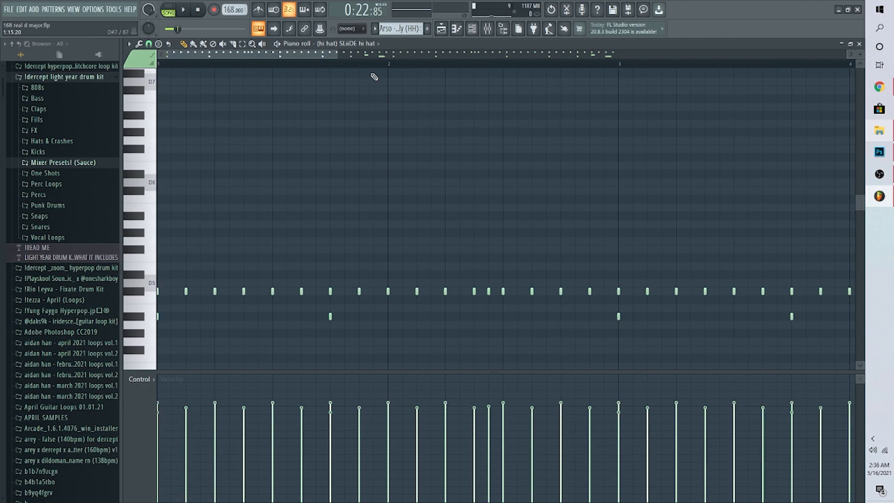
pyautogui.press('space')
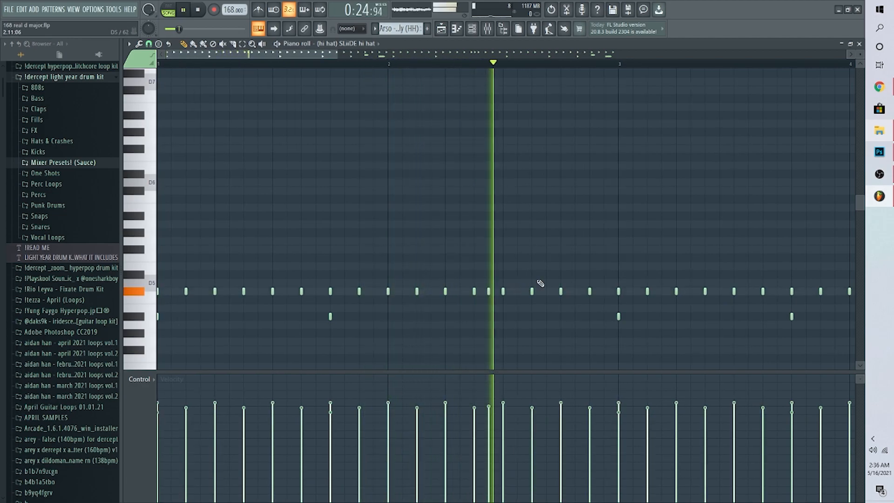
pyautogui.moveTo(338, 53); pyautogui.dragTo(782, 95)
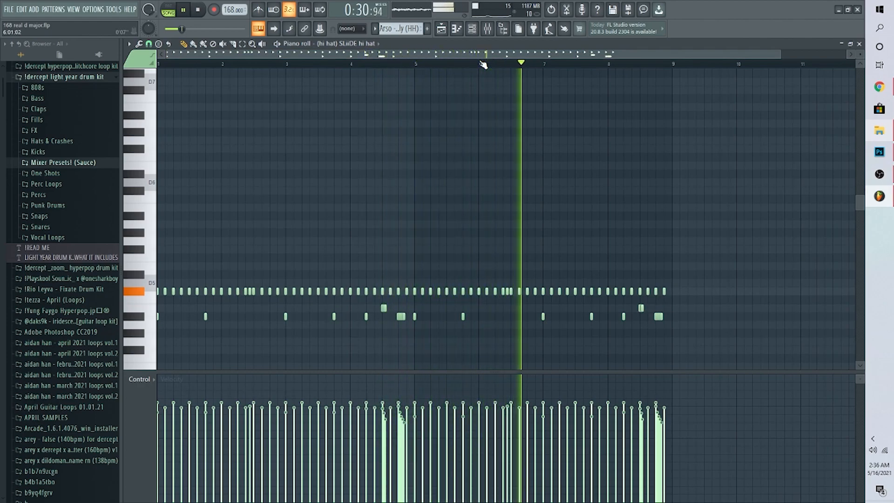
pyautogui.press('space')
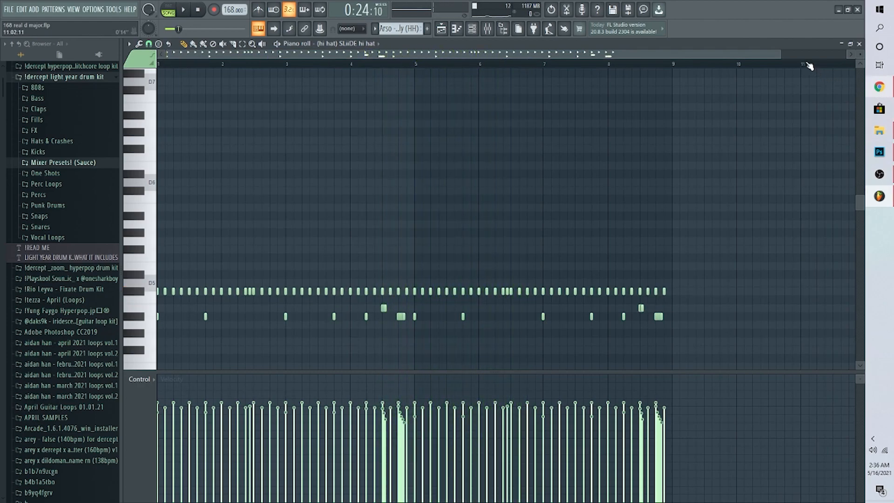
# Step: Examine the lower-pitched hi-hat notes and the fast rolls in bar 4 up close
pyautogui.moveTo(762, 56); pyautogui.dragTo(284, 77)
pyautogui.scroll(-4, 257, 239)
pyautogui.scroll(-2, 206, 189)
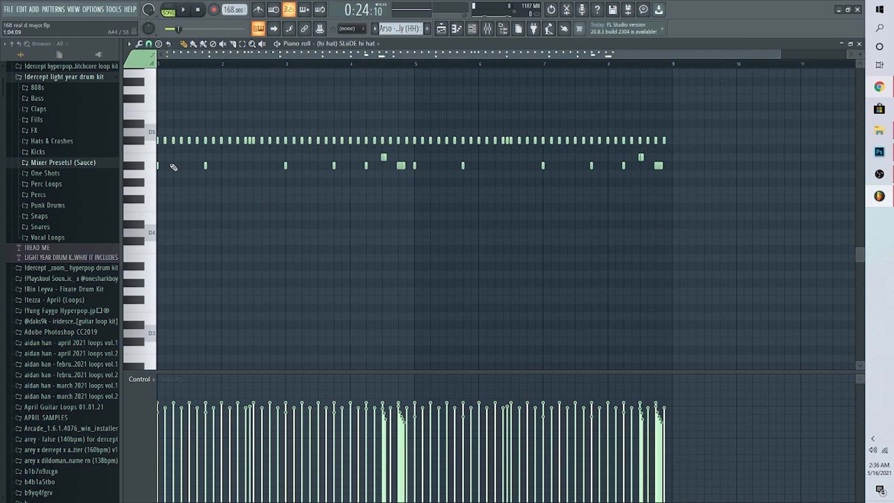
pyautogui.rightClick(205, 165)
pyautogui.scroll(4, 384, 75)
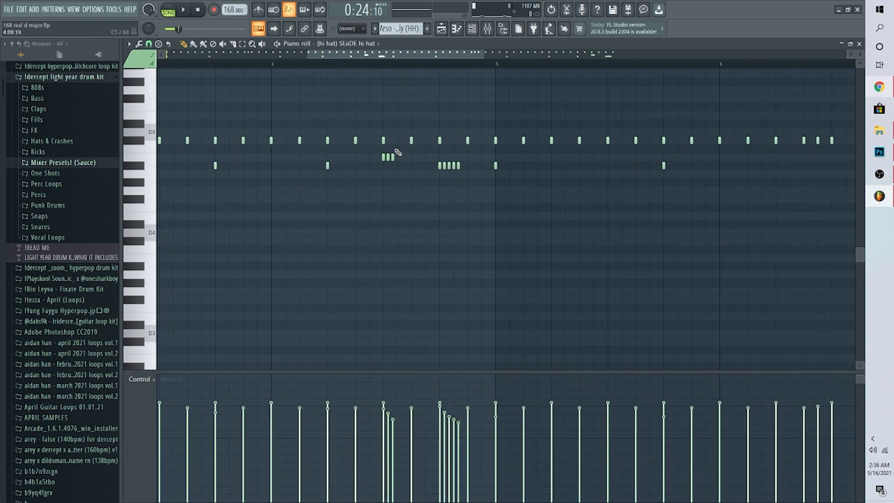
# Step: Try randomizing the velocity levels of all the hi-hat notes in the pattern
pyautogui.scroll(-4, 409, 72)
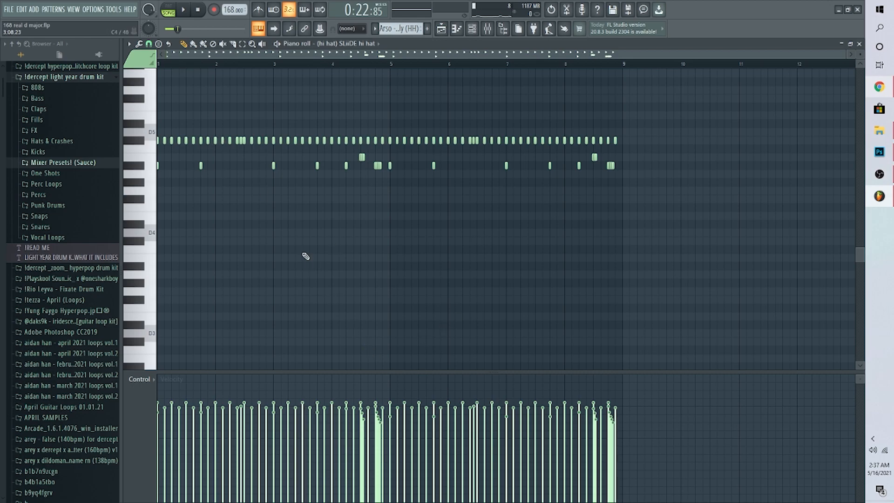
pyautogui.moveTo(626, 91); pyautogui.dragTo(0, 268)
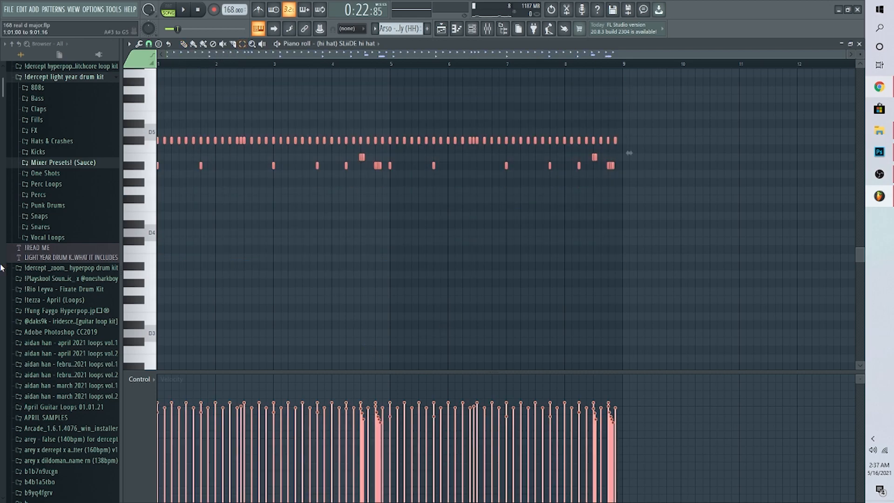
pyautogui.hotkey('alt', 'r')
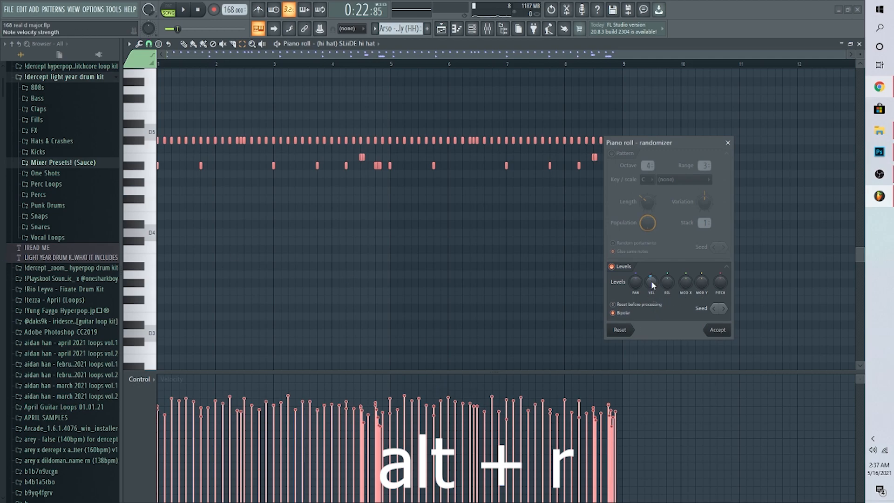
pyautogui.click(729, 143)
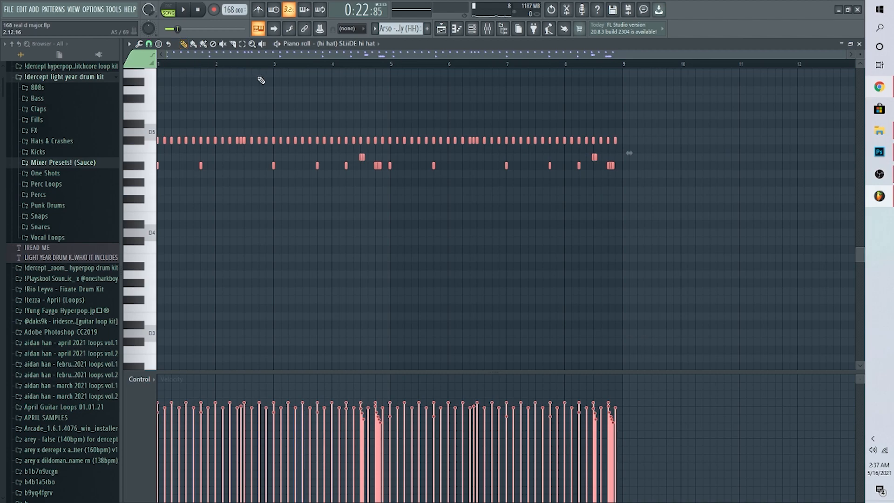
# Step: Play the hi-hat pattern with the melody again, and return to the playlist
pyautogui.press('space')
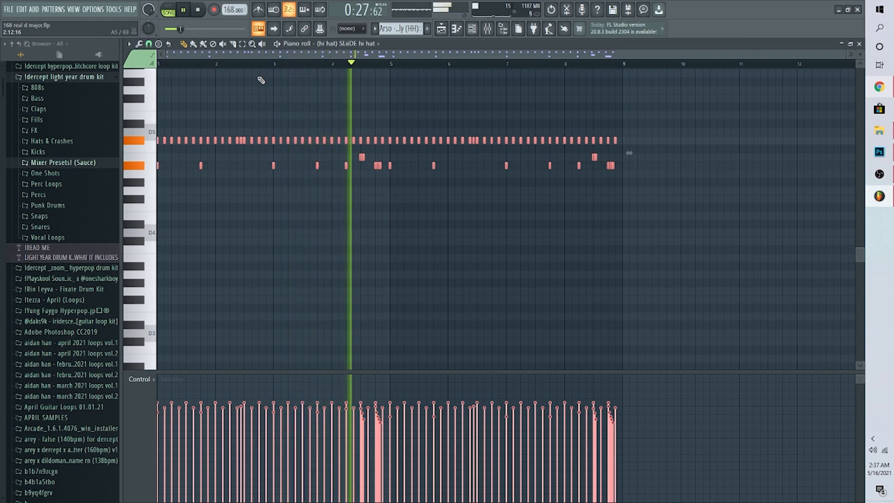
pyautogui.press('space')
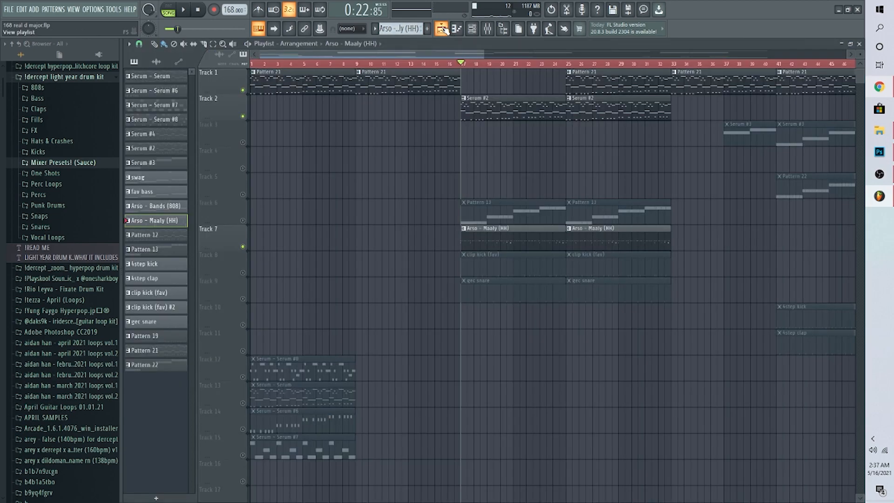
pyautogui.click(441, 29)
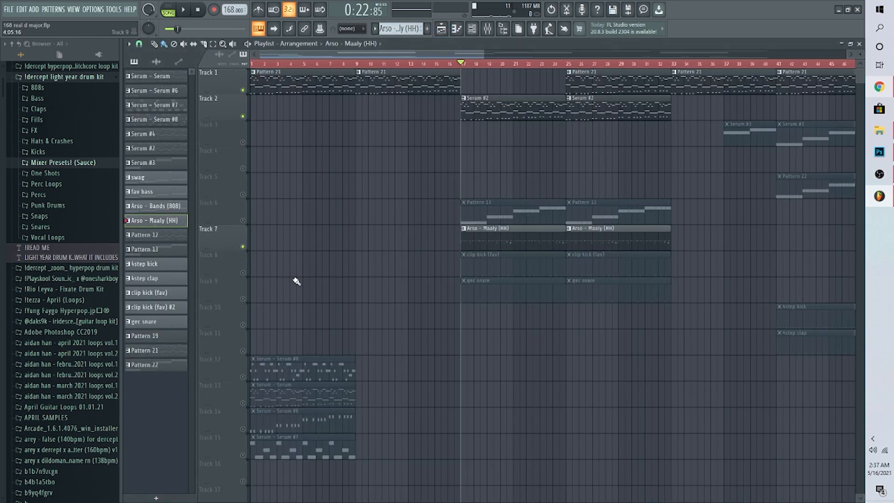
# Step: Unmute Track 9 and examine the steps of the gec snare pattern in the channel rack
pyautogui.click(243, 299)
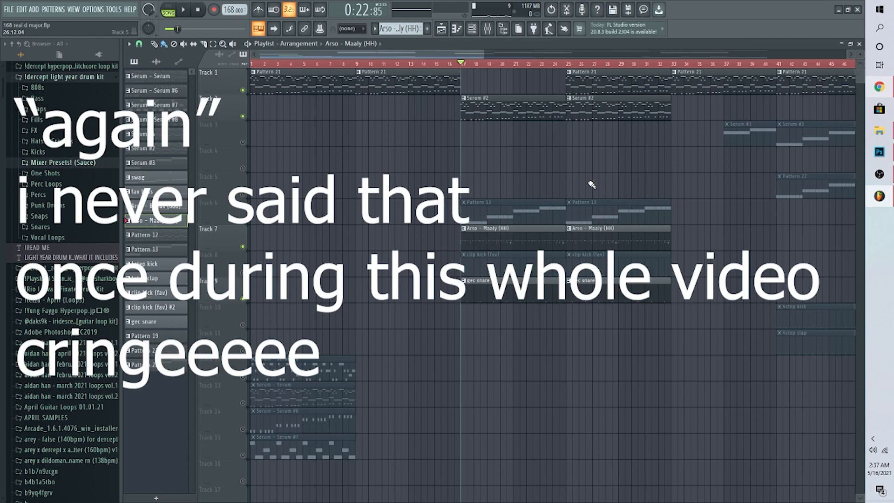
pyautogui.click(472, 31)
pyautogui.click(477, 31)
pyautogui.click(505, 280)
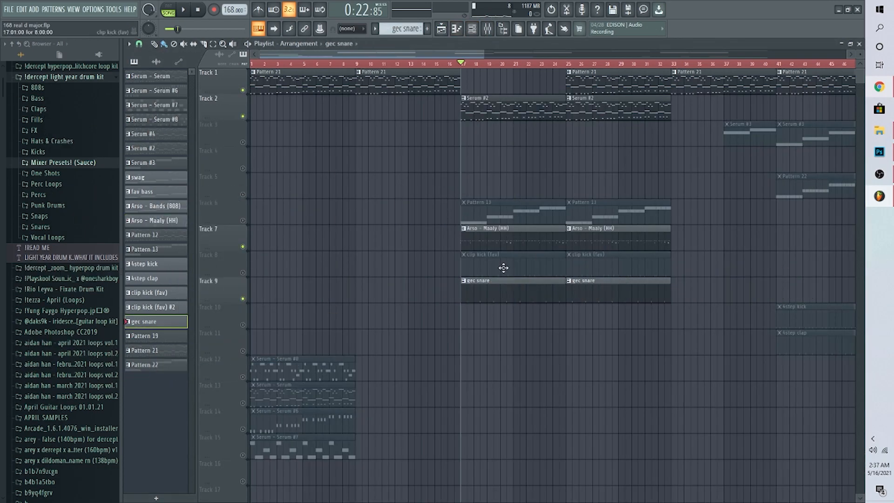
pyautogui.click(472, 31)
pyautogui.scroll(-3, 401, 436)
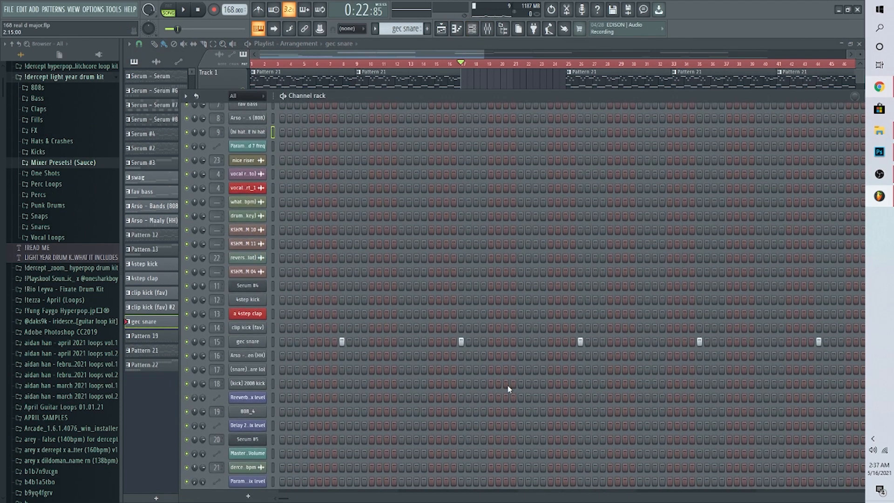
# Step: Return to the playlist and play the snare together with the hi-hats and melody from bar 17
pyautogui.click(502, 44)
pyautogui.press('space')
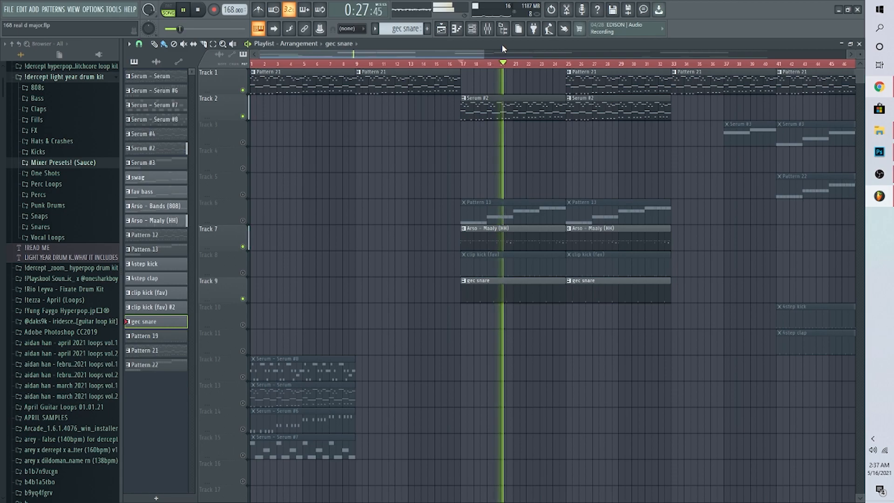
pyautogui.press('space')
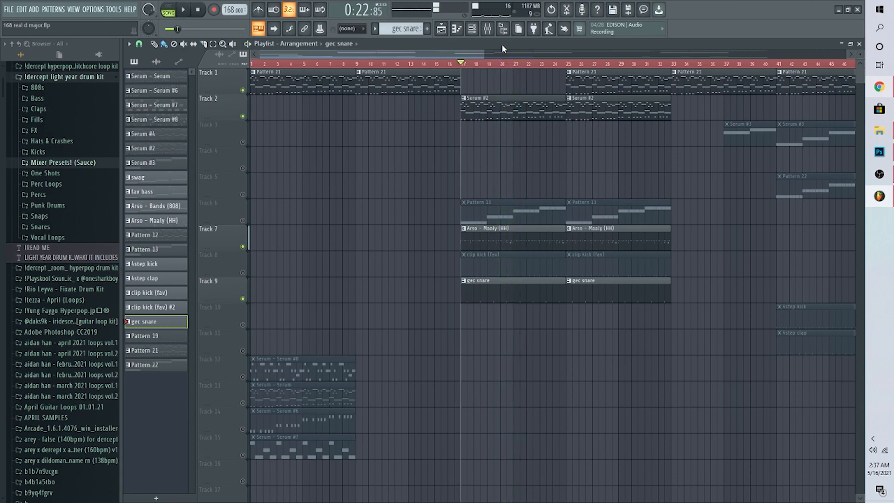
# Step: Unmute Track 6, review the 808_4 notes of Pattern 13 in the channel rack, and return to the playlist
pyautogui.click(249, 224)
pyautogui.click(472, 29)
pyautogui.moveTo(411, 29); pyautogui.dragTo(411, 11)
pyautogui.scroll(-1, 514, 291)
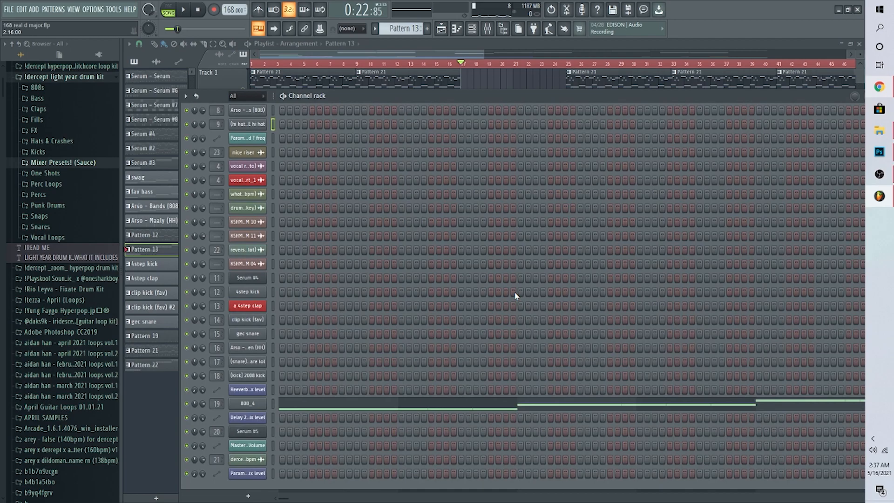
pyautogui.click(478, 43)
pyautogui.scroll(-1, 550, 208)
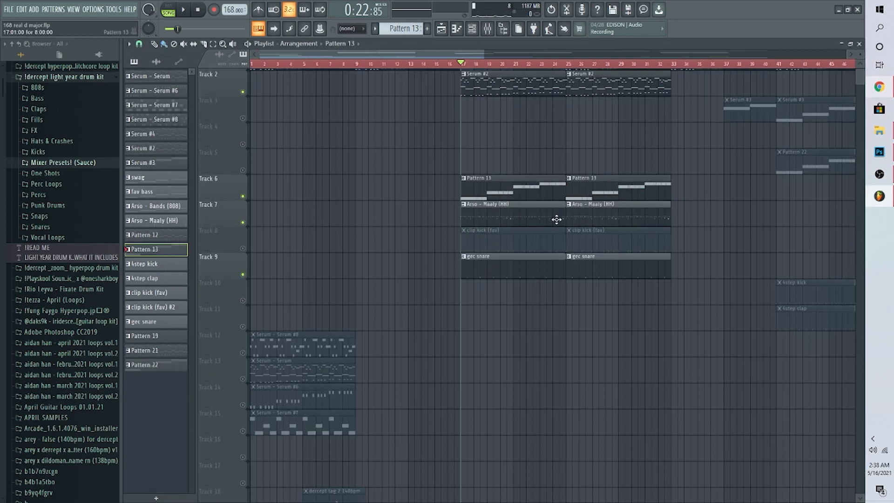
# Step: Expand the light year drum kit's 808s folder and audition the catch me outside 808 (D#) sample
pyautogui.click(473, 30)
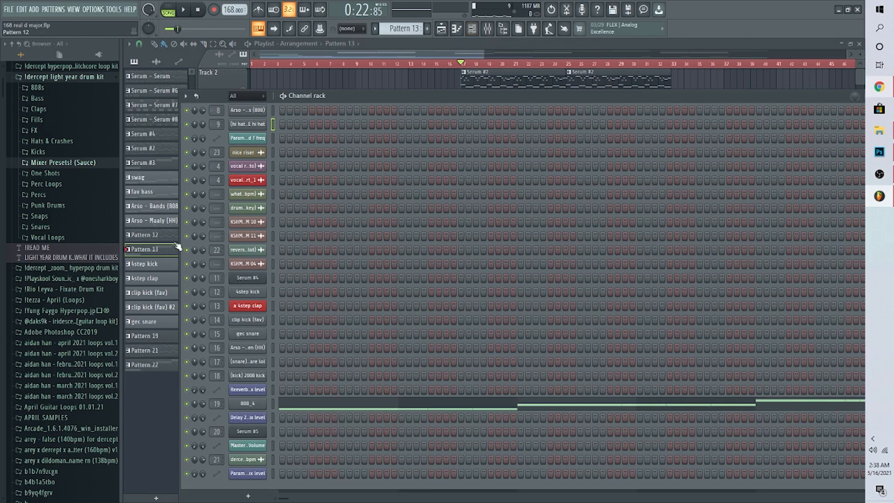
pyautogui.click(55, 89)
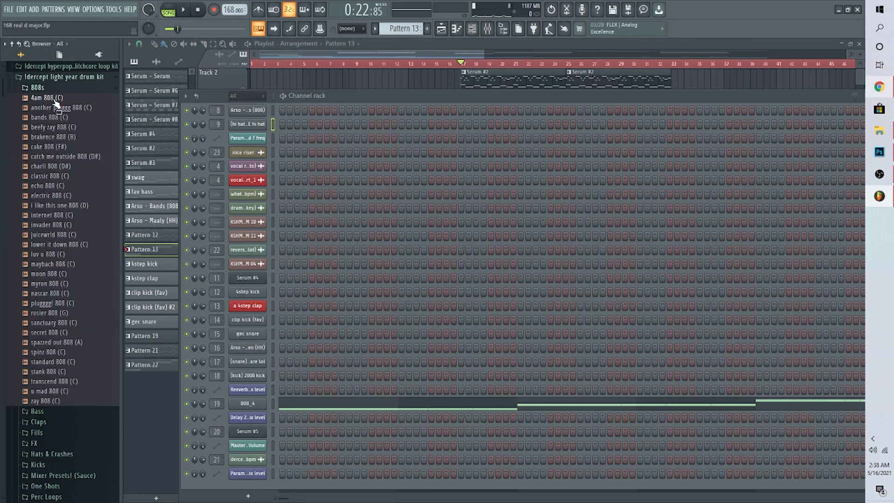
pyautogui.click(78, 158)
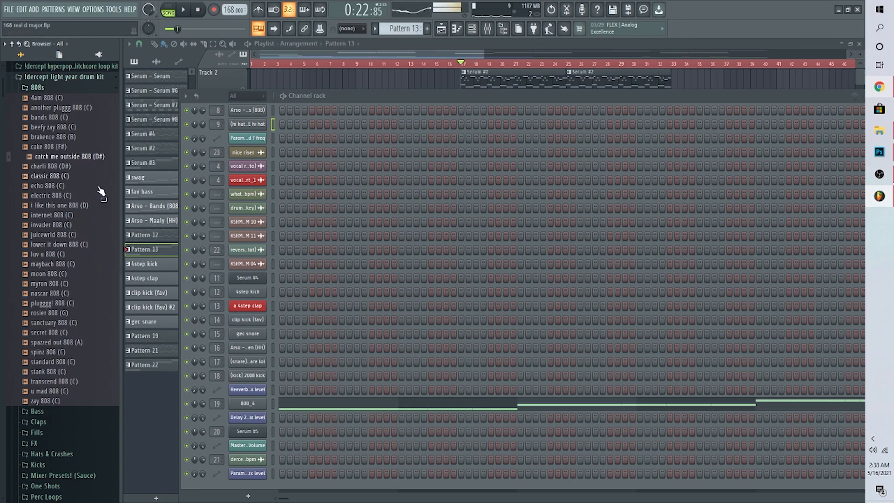
# Step: Examine the 808_4 channel's sample and volume envelope settings, and return to the playlist
pyautogui.click(247, 404)
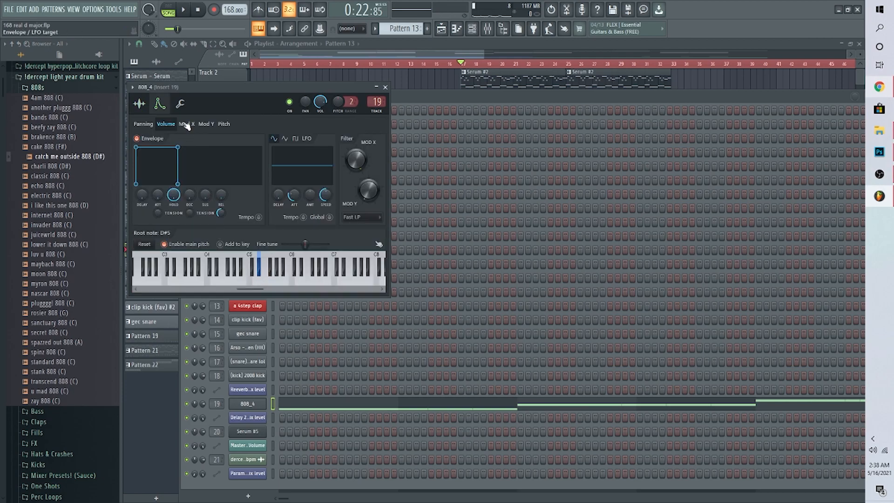
pyautogui.click(139, 104)
pyautogui.click(160, 104)
pyautogui.click(140, 103)
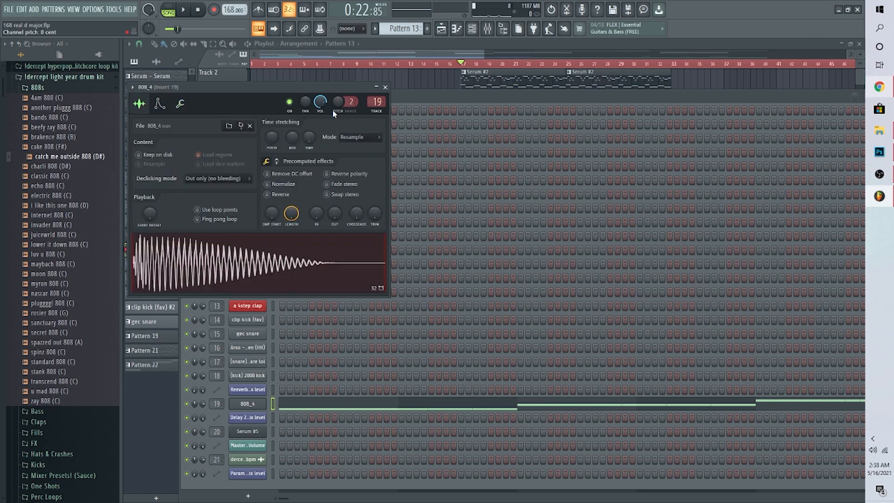
pyautogui.click(385, 87)
pyautogui.press('F6')
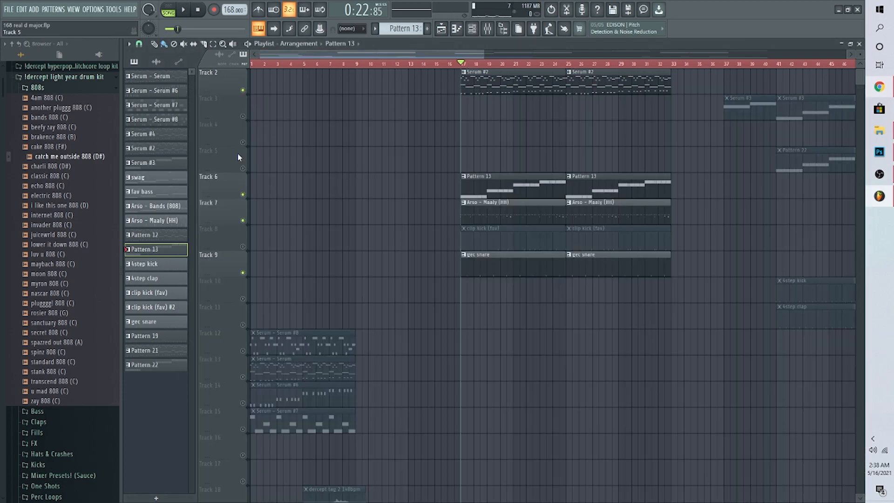
# Step: Mute Tracks 2, 7 and 9 to isolate the 808 clips on Track 6
pyautogui.click(242, 221)
pyautogui.click(242, 272)
pyautogui.click(242, 90)
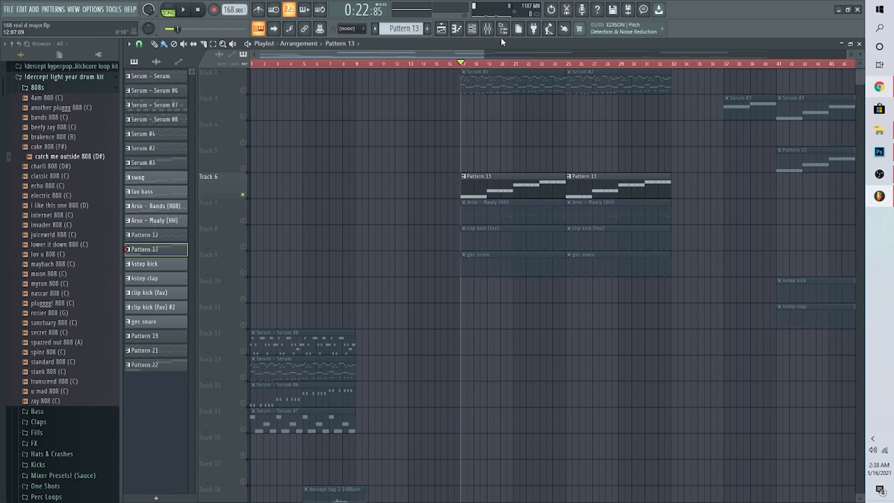
# Step: Open the 808_4 notes of Pattern 13 in the piano roll and play the 808 line
pyautogui.click(473, 30)
pyautogui.click(397, 410)
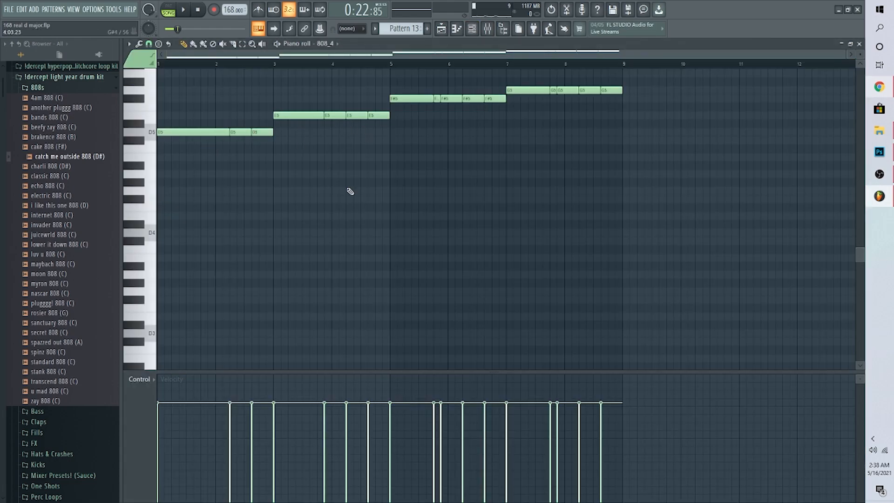
pyautogui.scroll(3, 491, 161)
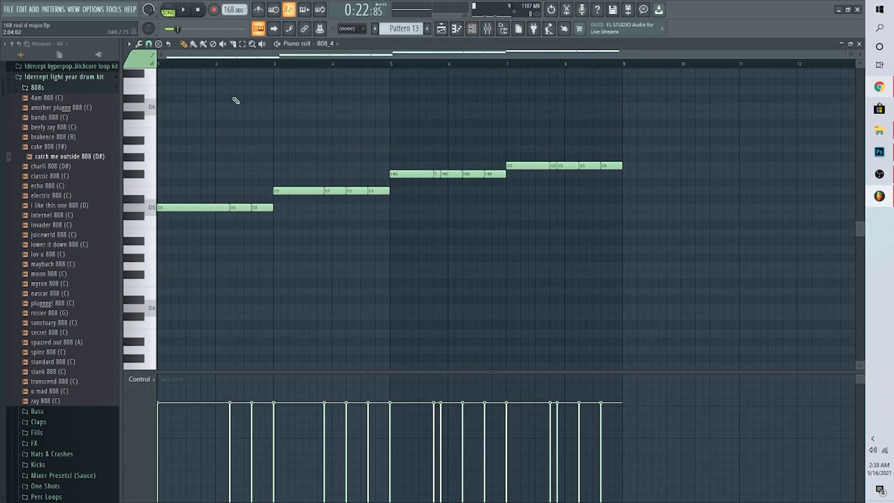
pyautogui.press('space')
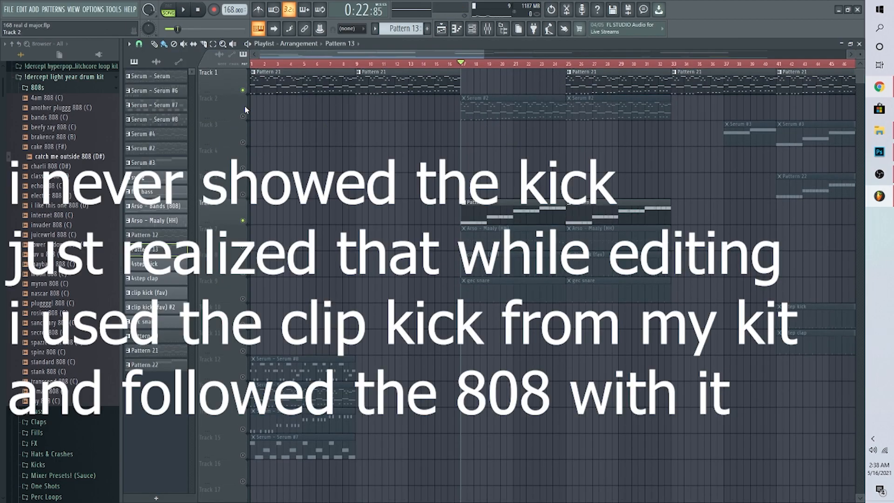
# Step: Unmute Tracks 2, 7, 8 and 9 to bring in the Serum #2 melody, hi-hats, clip kick and snare
pyautogui.click(243, 116)
pyautogui.click(242, 247)
pyautogui.click(243, 272)
pyautogui.click(242, 299)
# Step: Show the whole arrangement in the playlist and play the melody with all its drums from bar 17
pyautogui.scroll(-1, 505, 335)
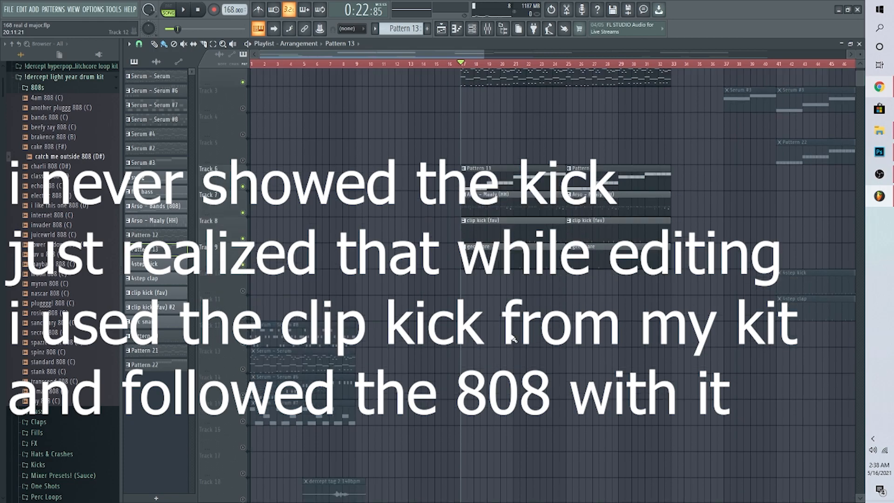
pyautogui.scroll(1, 505, 334)
pyautogui.moveTo(484, 54); pyautogui.dragTo(822, 69)
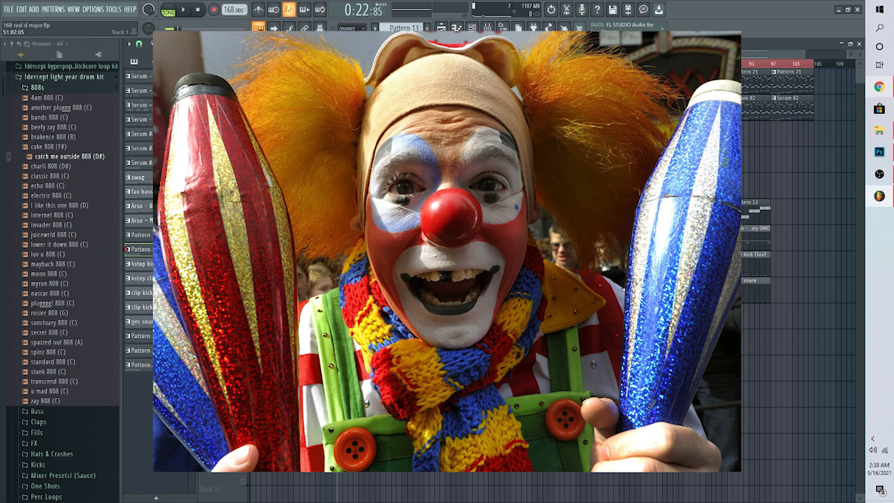
pyautogui.press('space')
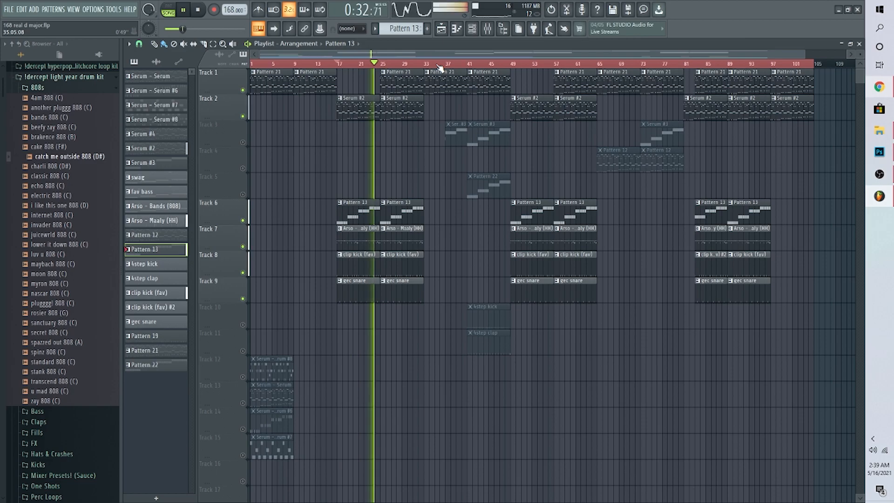
pyautogui.press('space')
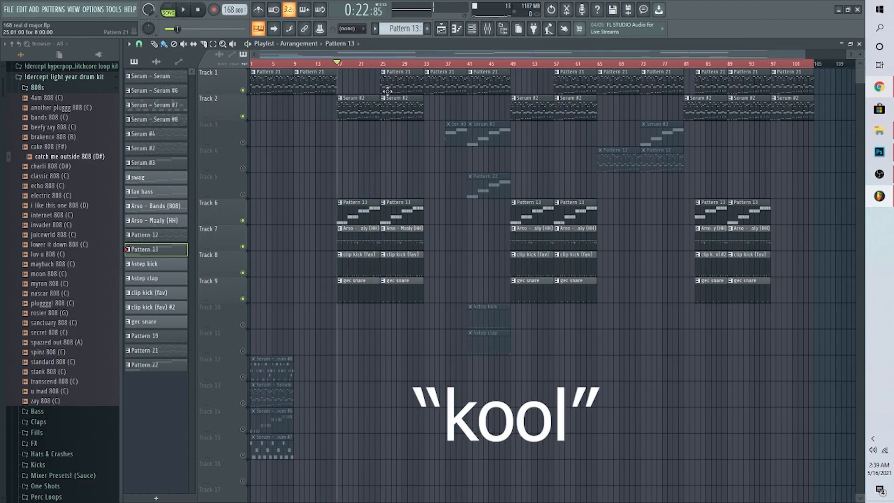
# Step: Look over the arrangement and play its second drum section from bar 25
pyautogui.scroll(-7, 489, 236)
pyautogui.scroll(7, 489, 223)
pyautogui.click(375, 69)
pyautogui.scroll(4, 384, 66)
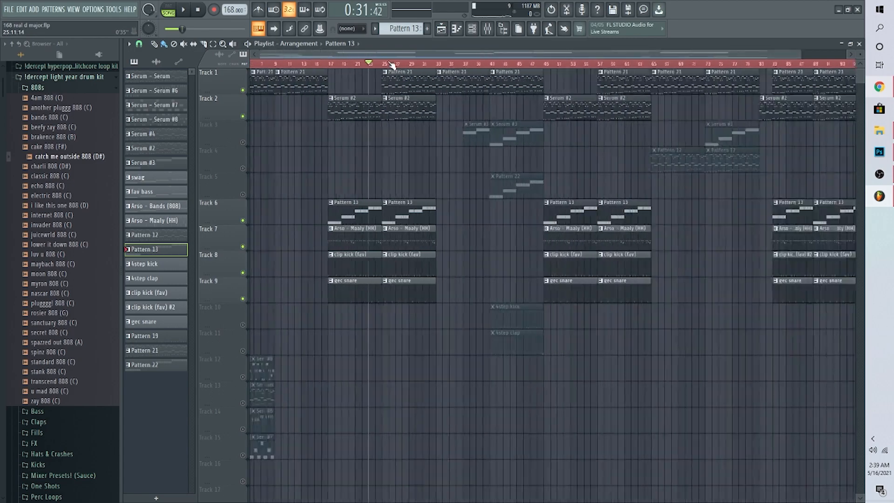
pyautogui.scroll(-3, 391, 65)
pyautogui.click(252, 64)
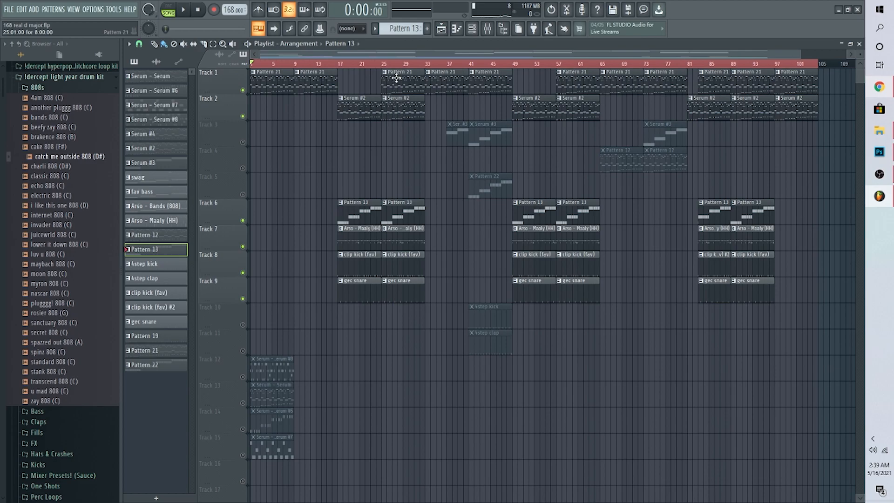
pyautogui.click(384, 66)
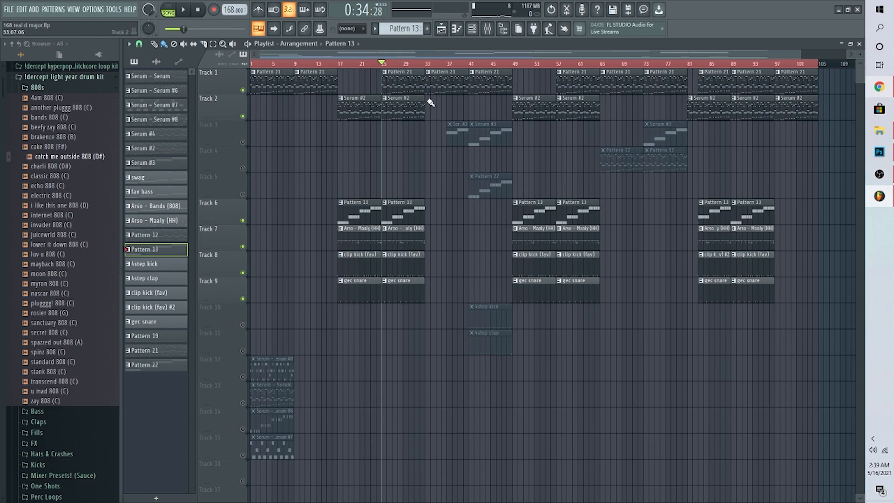
pyautogui.press('space')
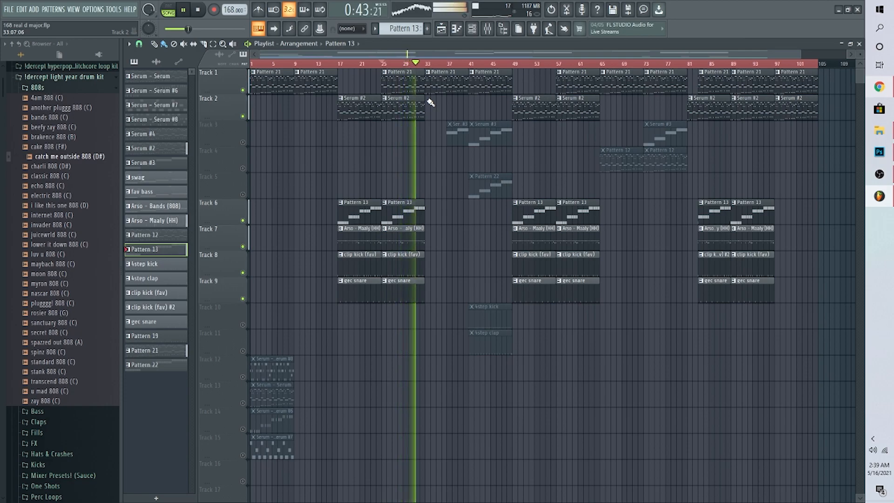
pyautogui.press('space')
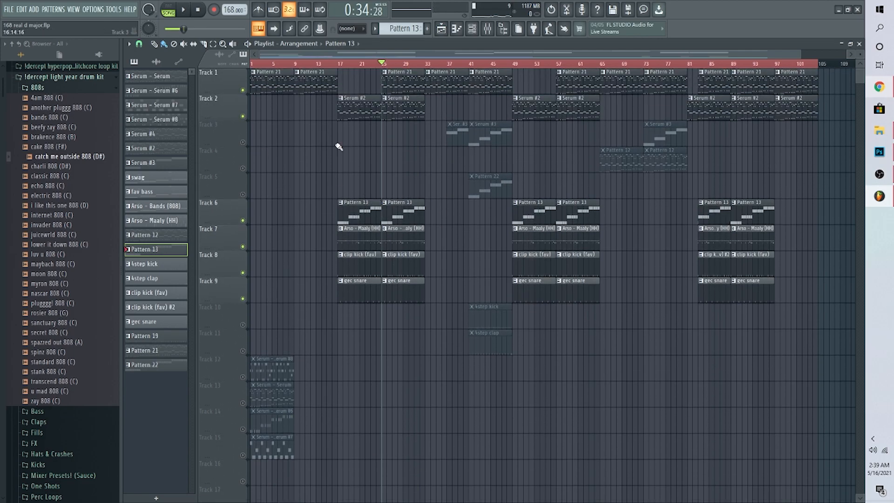
# Step: Unmute Track 3 with the Serum #3 clips and set the playback position to bar 33
pyautogui.click(242, 142)
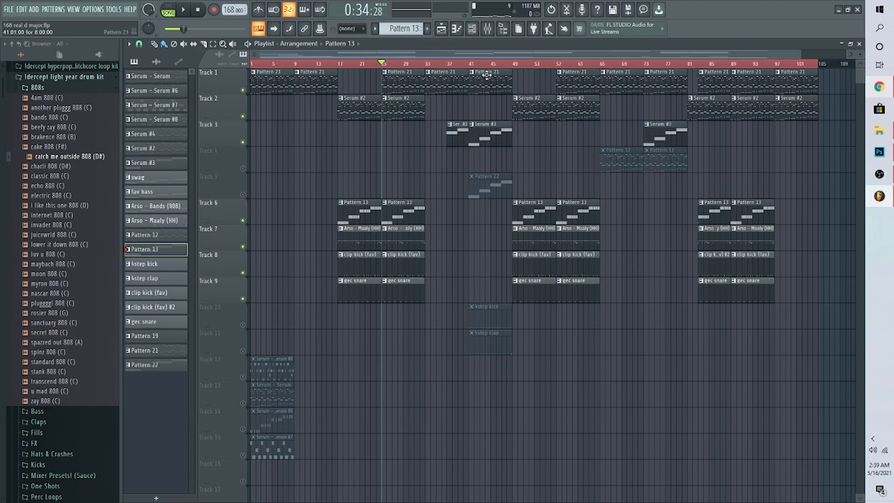
pyautogui.click(425, 64)
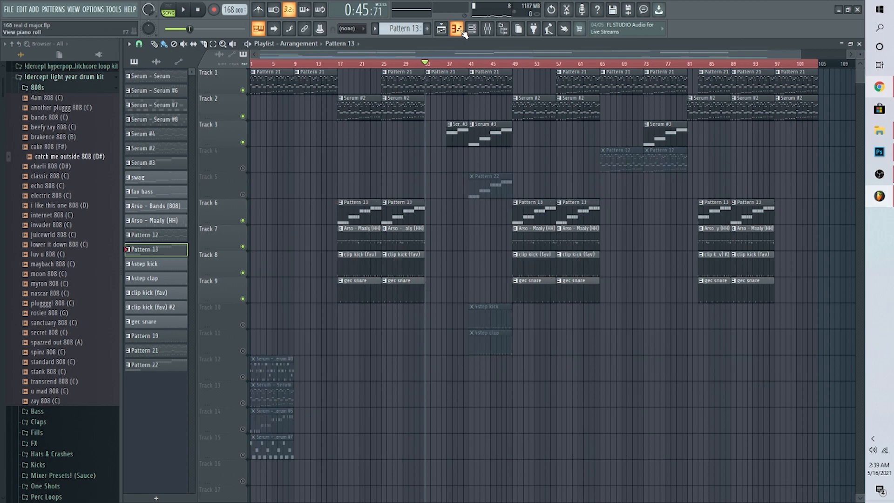
# Step: Open the Serum #3 instrument used by the clips on Track 3, show its preset banks, and return to the playlist
pyautogui.click(455, 129)
pyautogui.press('F6')
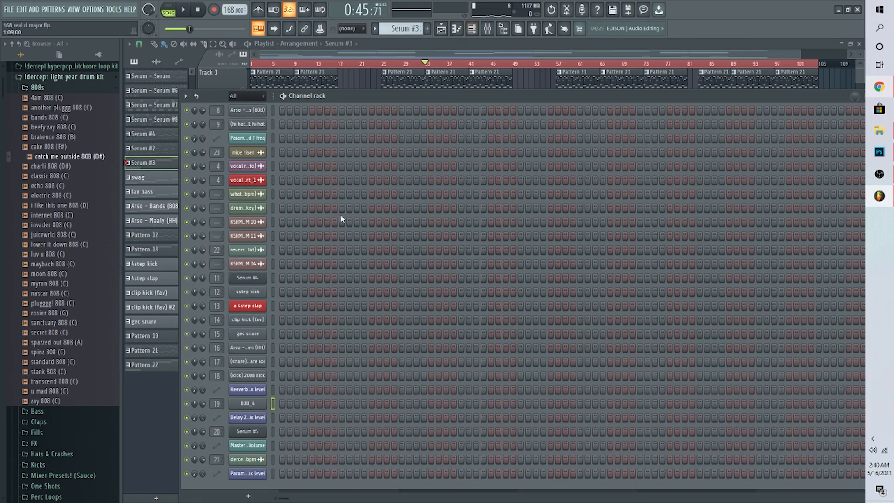
pyautogui.scroll(5, 427, 325)
pyautogui.click(259, 189)
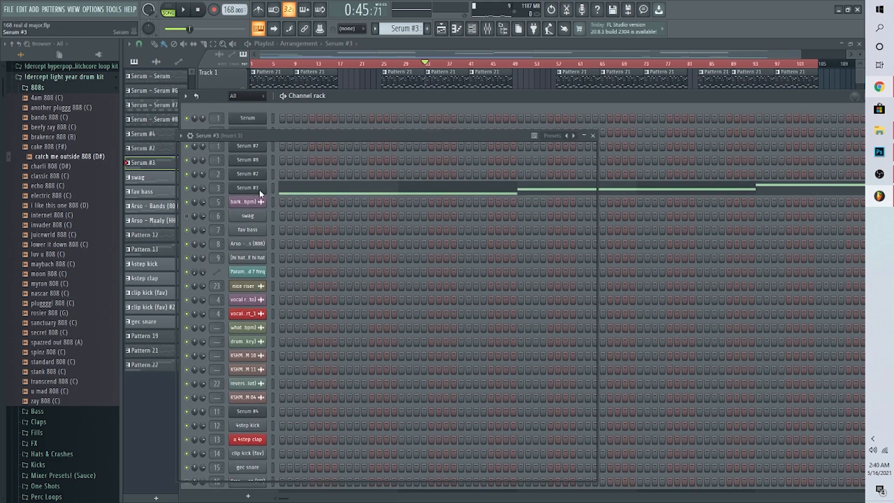
pyautogui.click(379, 160)
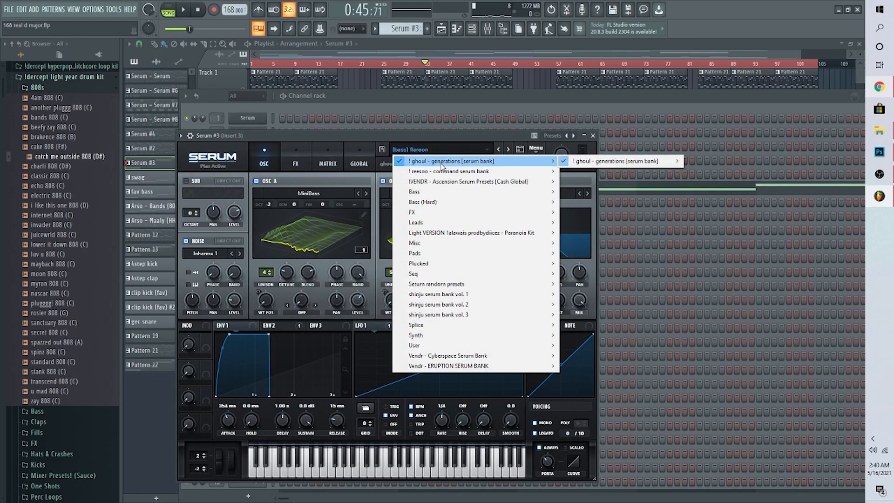
pyautogui.click(334, 137)
pyautogui.click(481, 46)
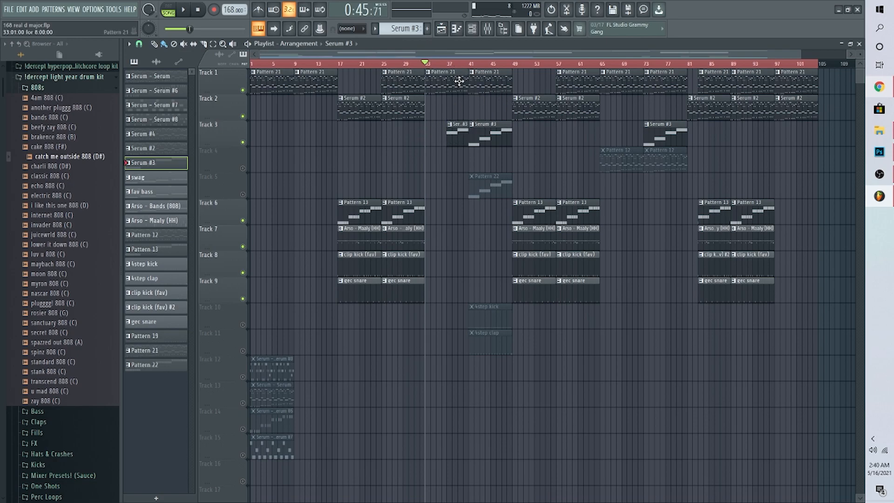
# Step: Play the arrangement from bar 33, skip ahead to bar 37 to hear the Serum #3 clips, and stop playback
pyautogui.press('space')
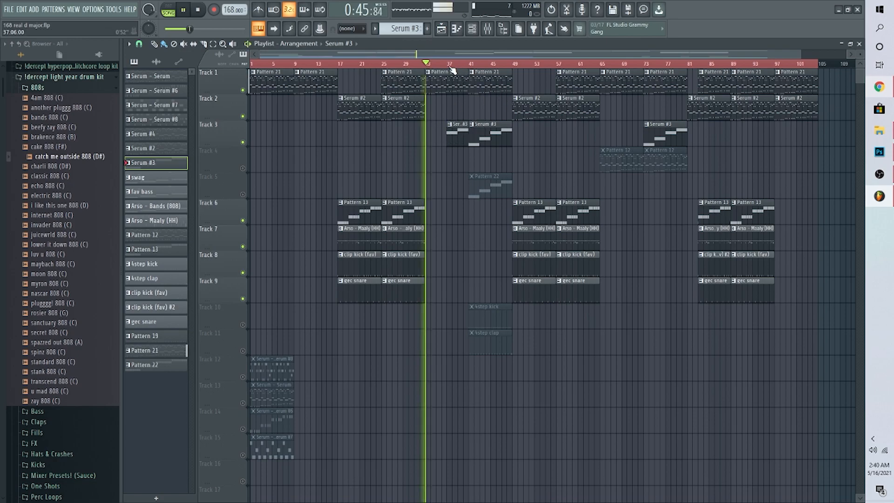
pyautogui.click(450, 65)
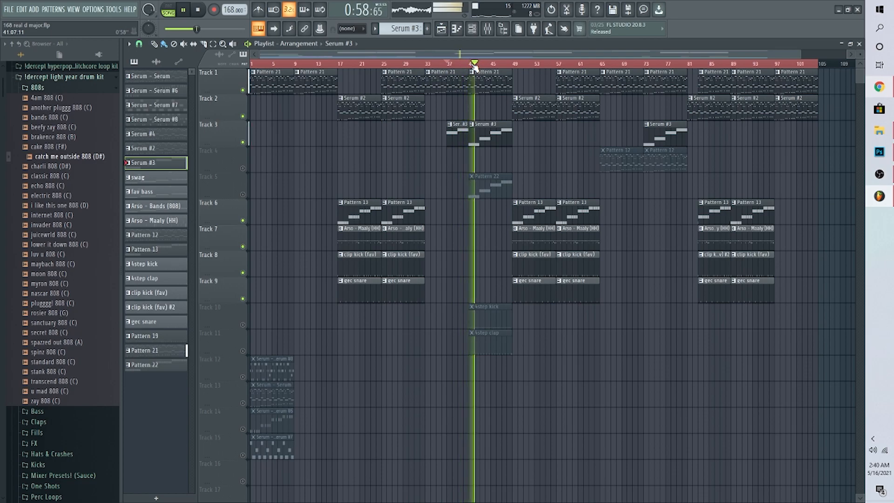
pyautogui.press('space')
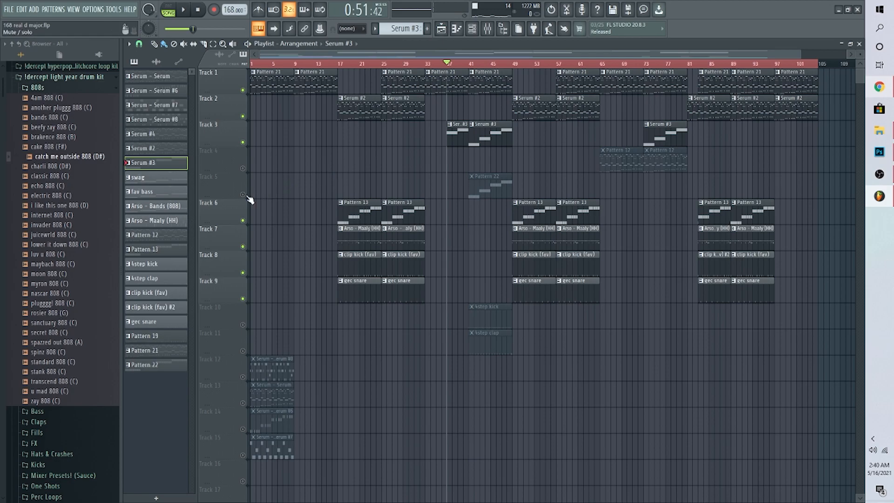
# Step: Unmute Track 5 with the Pattern 22 clip and set the playback position to bar 41
pyautogui.click(243, 194)
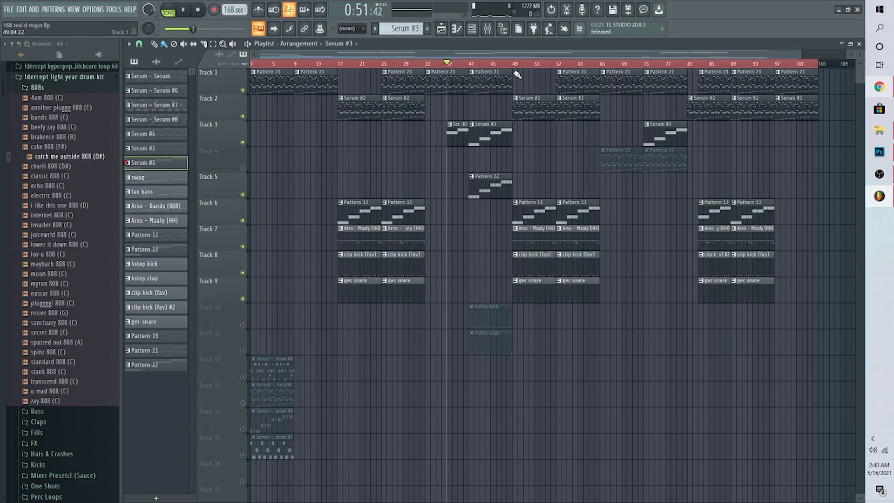
pyautogui.click(478, 65)
# Step: Open the Serum #5 instrument of Pattern 22 and look at its preset banks
pyautogui.click(501, 186)
pyautogui.click(472, 29)
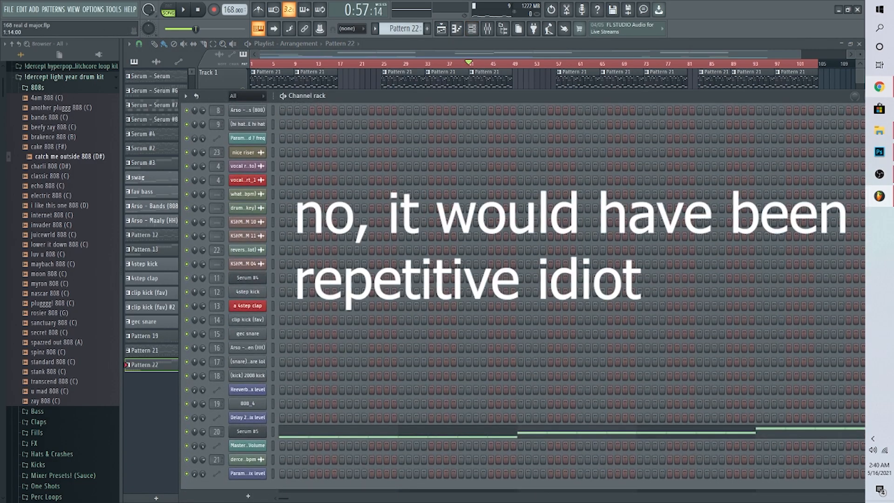
pyautogui.click(250, 433)
pyautogui.click(404, 142)
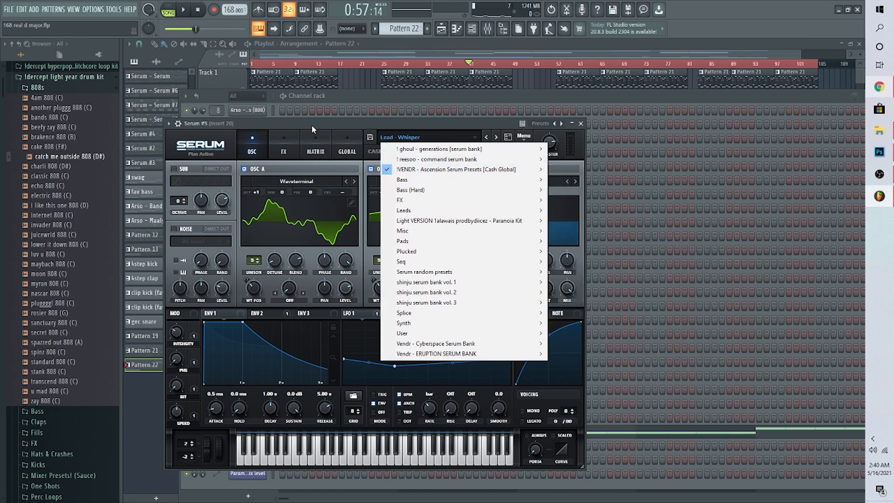
pyautogui.click(311, 125)
pyautogui.click(581, 124)
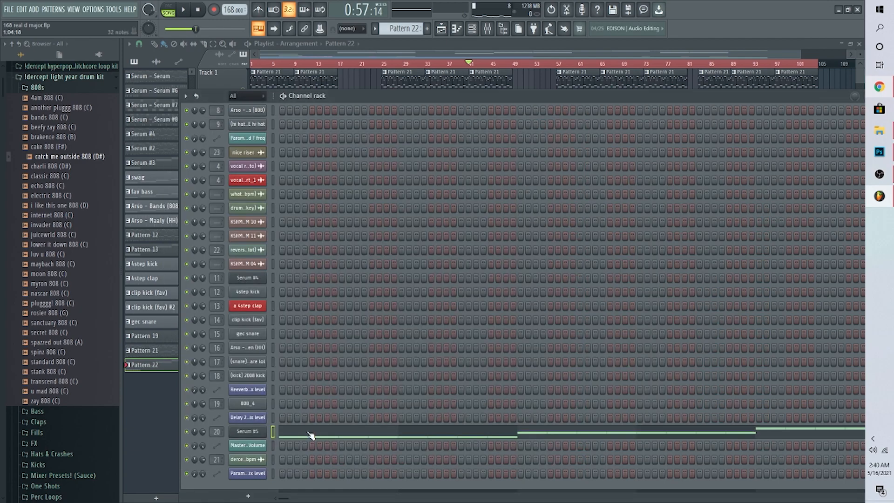
# Step: Show the Serum #5 notes of Pattern 22 in the piano roll
pyautogui.click(311, 435)
pyautogui.scroll(-3, 466, 308)
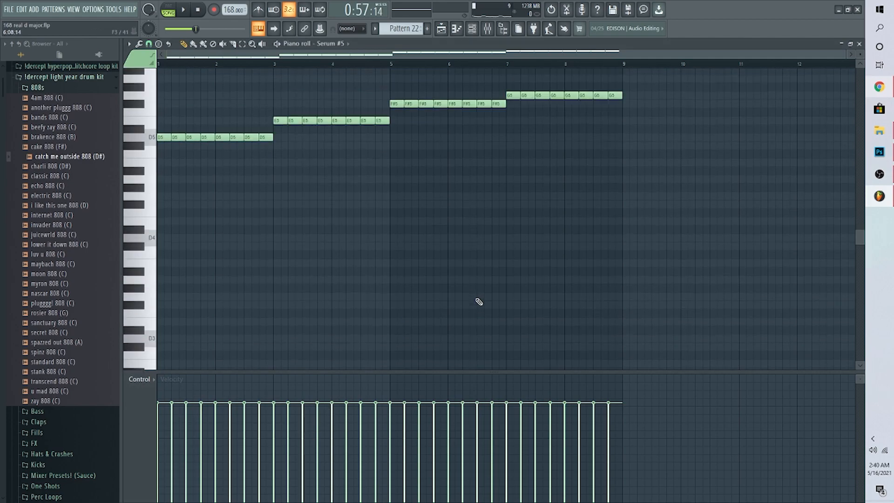
pyautogui.scroll(5, 812, 214)
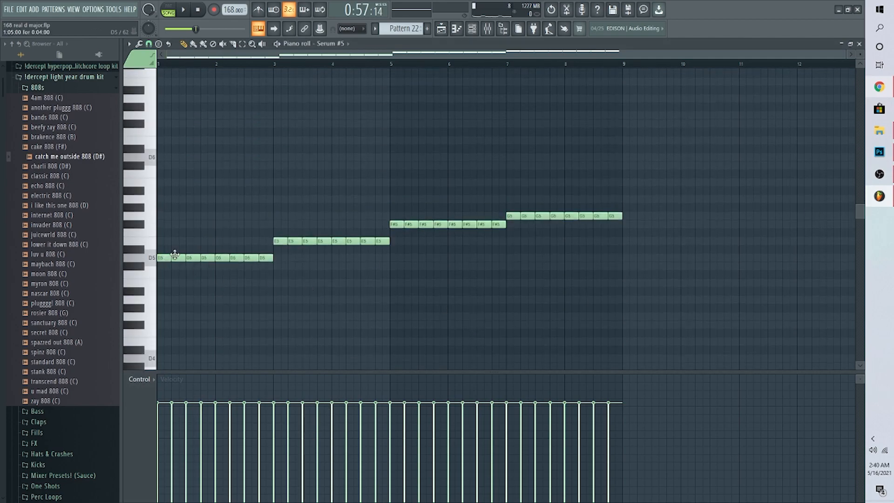
# Step: Try extra harmony notes above the first D5 notes of Serum #5 and delete them again
pyautogui.click(164, 240)
pyautogui.rightClick(159, 240)
pyautogui.click(163, 224)
pyautogui.click(176, 225)
pyautogui.click(189, 224)
pyautogui.click(203, 223)
pyautogui.rightClick(204, 224)
pyautogui.rightClick(192, 225)
pyautogui.rightClick(177, 225)
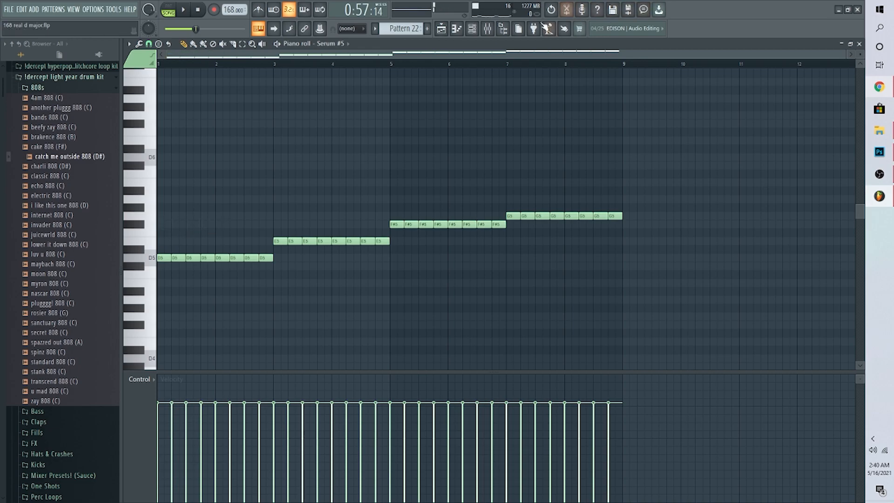
# Step: Show the mixer and inspect the first Fruity Parametric EQ 2 on Insert 20
pyautogui.click(489, 30)
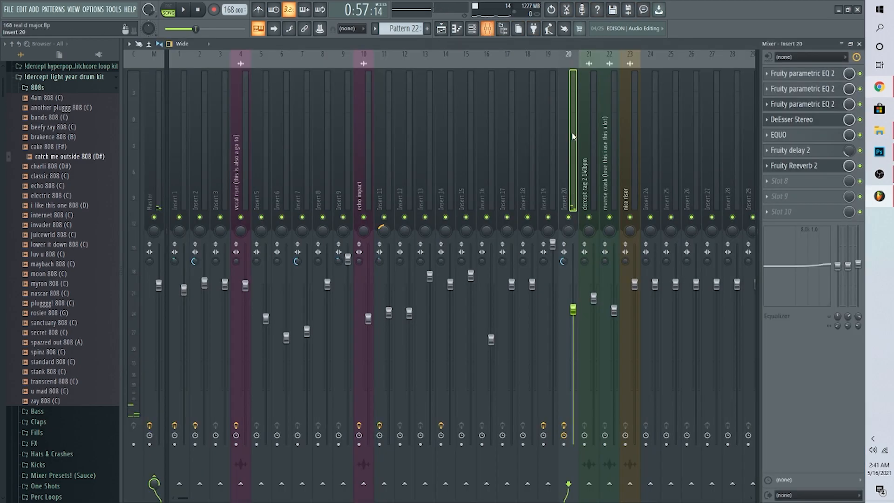
pyautogui.click(790, 83)
pyautogui.click(790, 82)
pyautogui.click(789, 83)
pyautogui.click(789, 83)
pyautogui.click(789, 83)
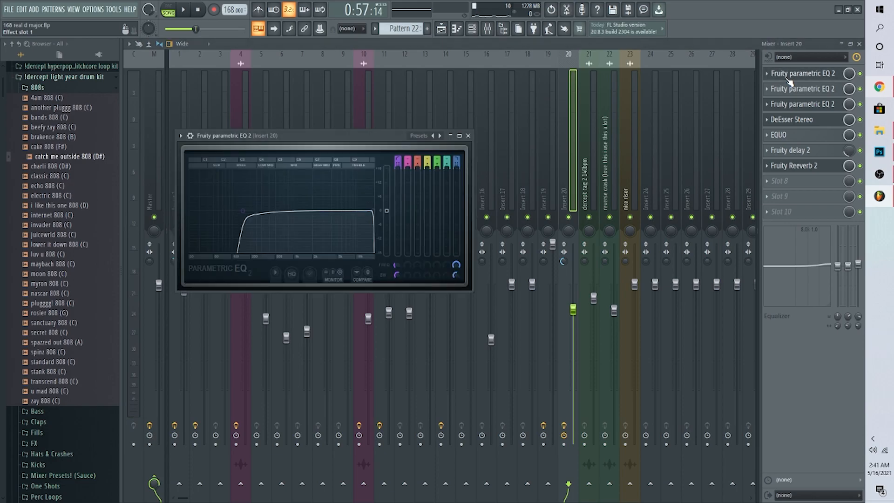
pyautogui.click(789, 83)
# Step: Inspect the second and third Fruity Parametric EQ 2 curves on Insert 20 and close them
pyautogui.click(789, 97)
pyautogui.click(789, 96)
pyautogui.click(789, 96)
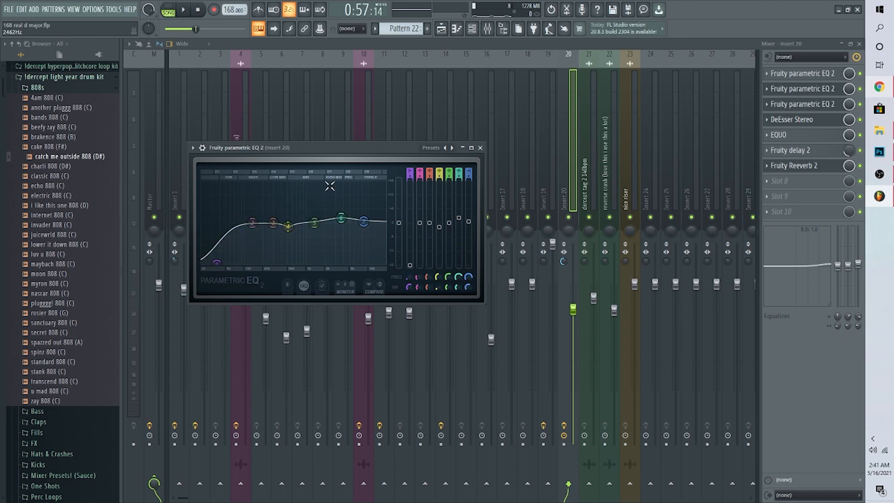
pyautogui.click(480, 147)
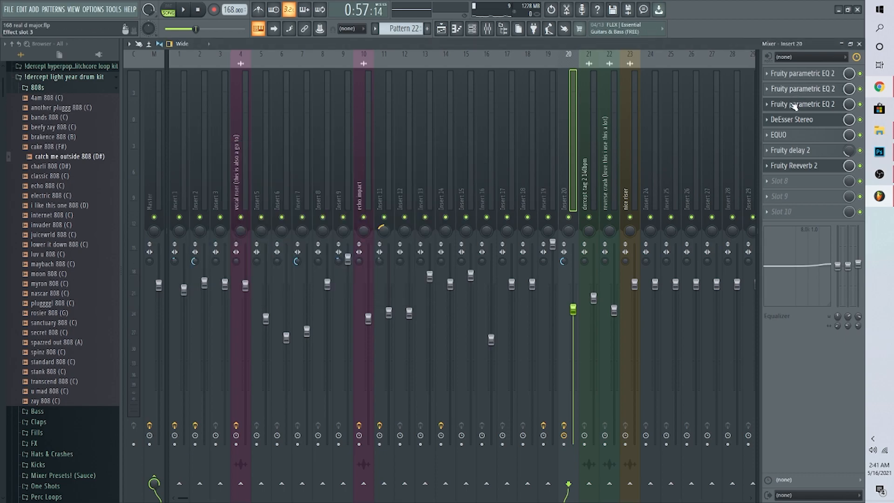
pyautogui.click(795, 105)
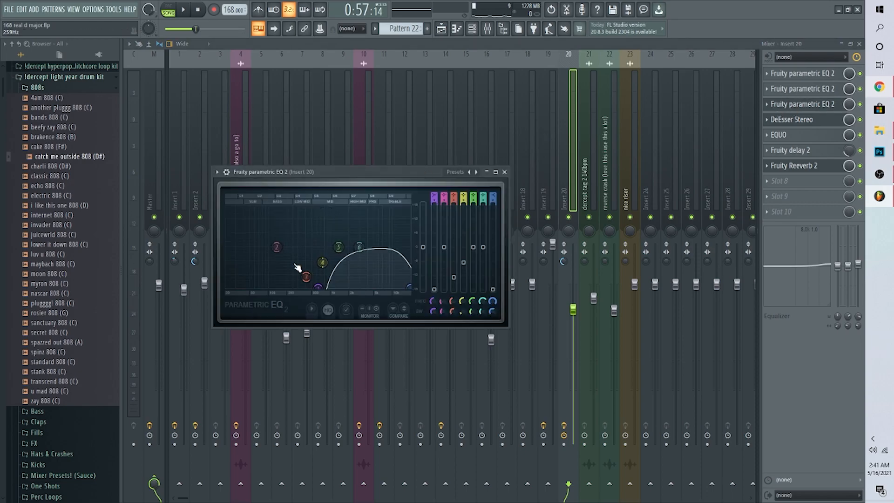
pyautogui.click(506, 173)
# Step: Inspect the EQUO and DeEsser Stereo effects on Insert 20 and close them
pyautogui.click(769, 136)
pyautogui.click(787, 137)
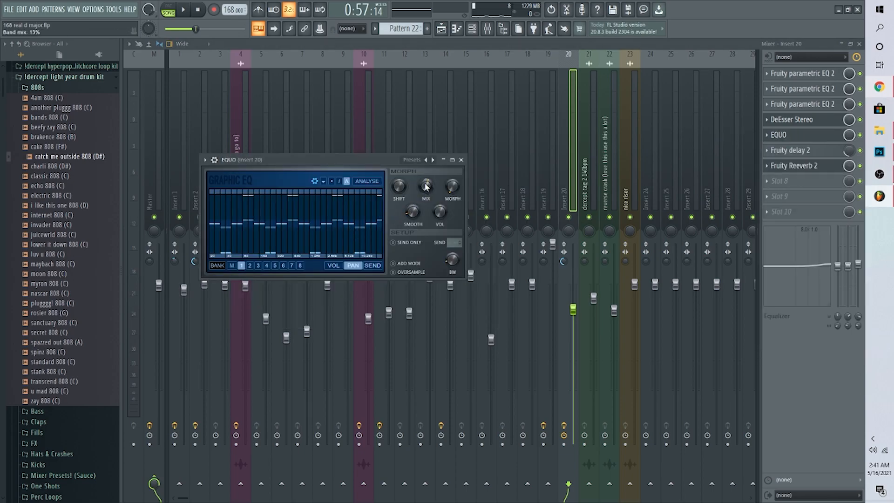
pyautogui.click(461, 159)
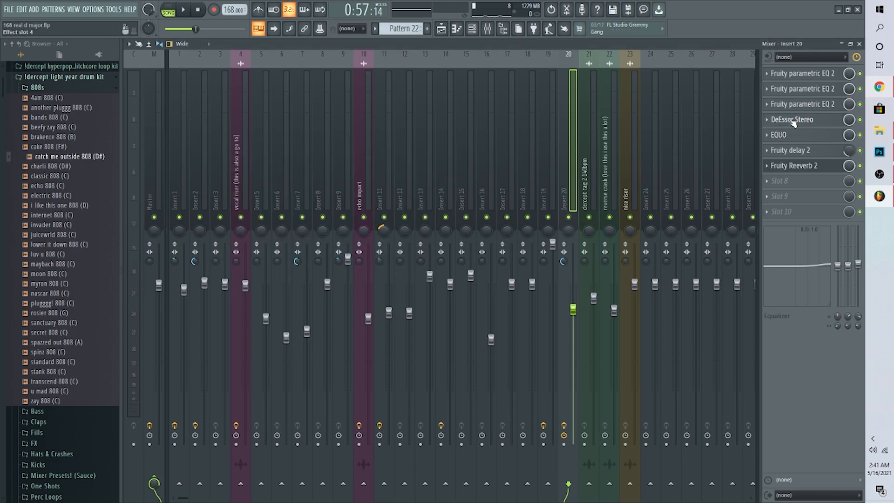
pyautogui.click(812, 119)
pyautogui.click(278, 87)
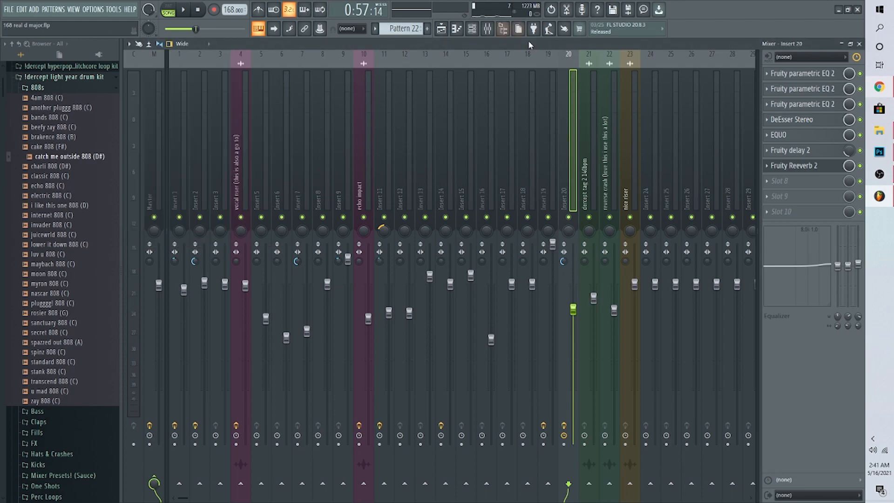
# Step: Look again at the second Fruity Parametric EQ 2 and the DeEsser Stereo on Insert 20
pyautogui.click(813, 89)
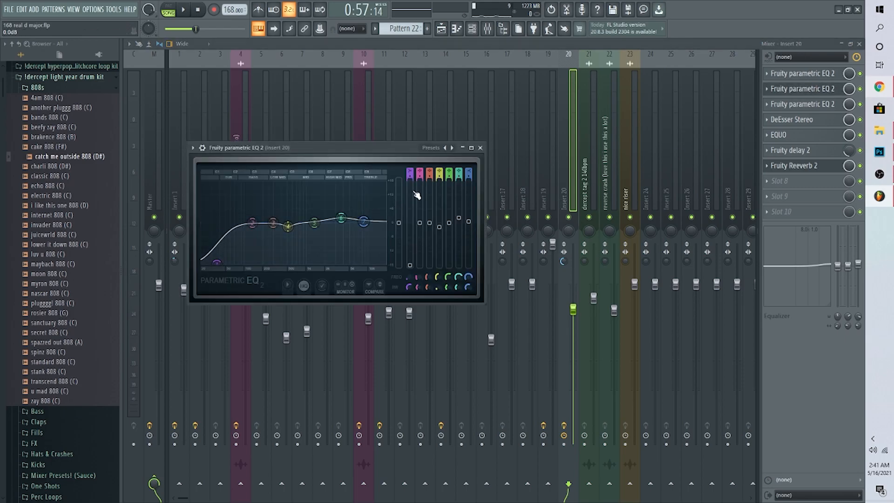
pyautogui.click(480, 147)
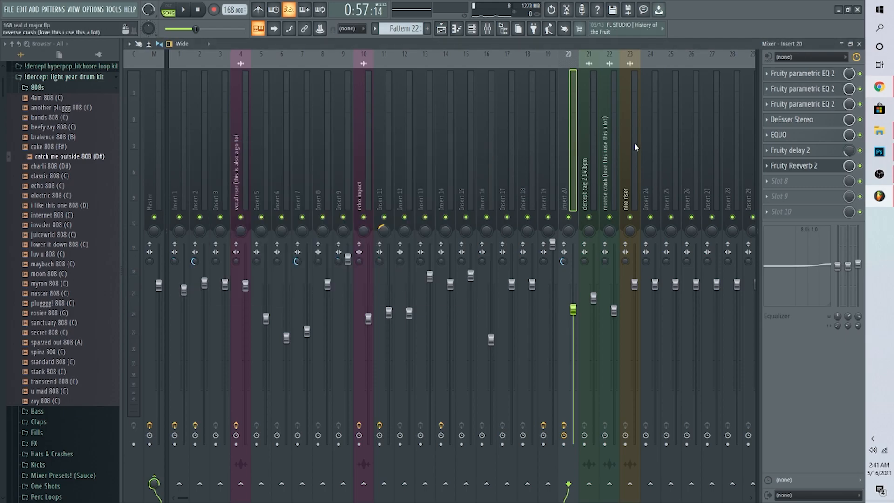
pyautogui.click(793, 120)
pyautogui.click(794, 119)
pyautogui.click(794, 119)
pyautogui.click(793, 119)
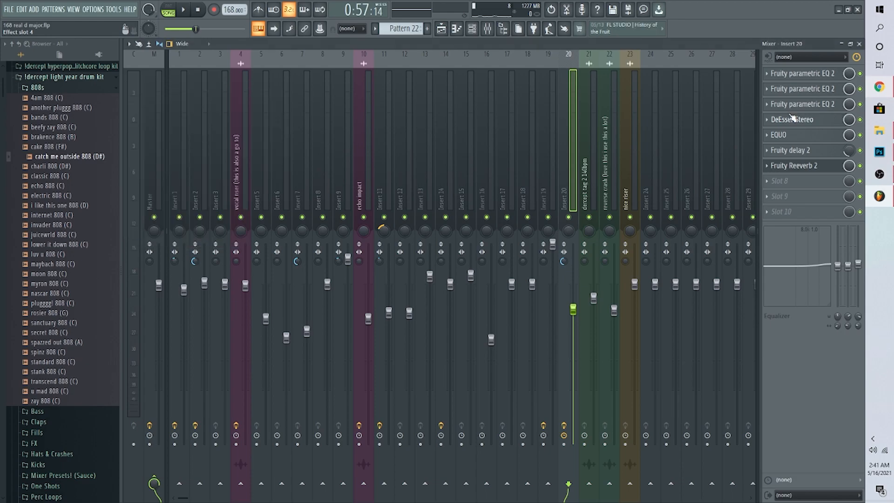
# Step: Inspect the Fruity Delay 2 and Fruity Reeverb 2 effects on Insert 20
pyautogui.click(804, 156)
pyautogui.click(805, 156)
pyautogui.click(805, 164)
pyautogui.click(805, 151)
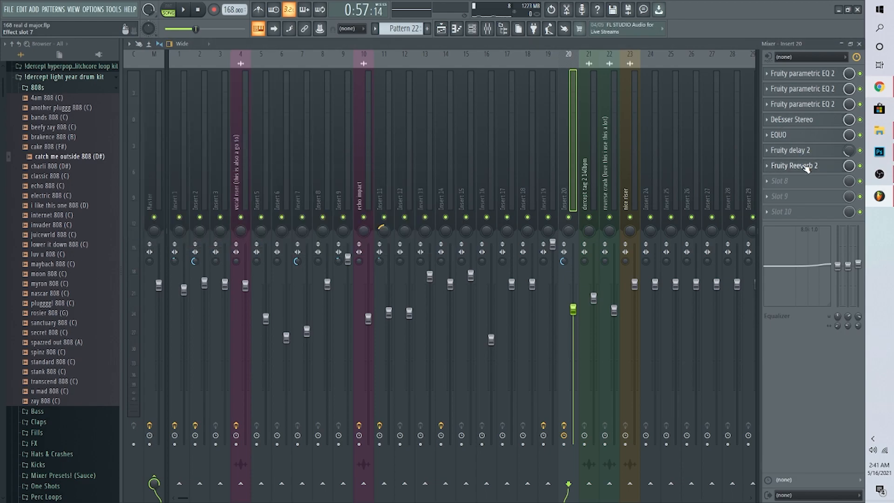
pyautogui.click(805, 152)
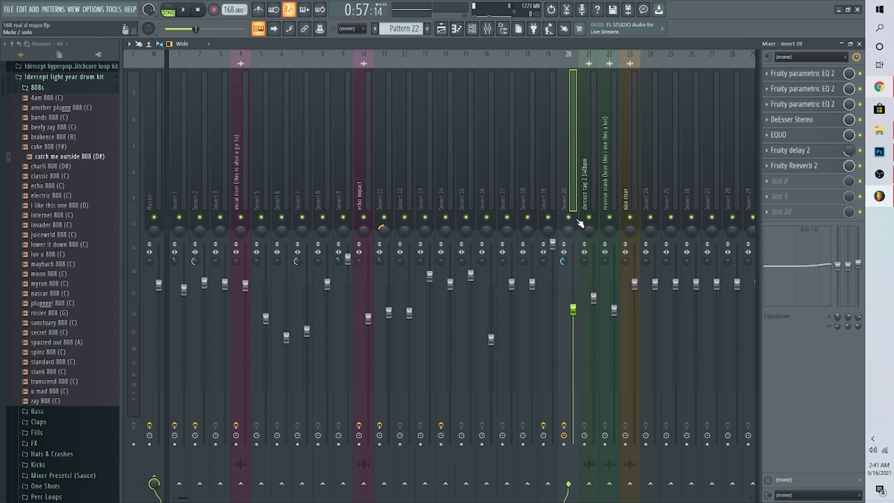
# Step: Return to the playlist, mute Tracks 1 and 3, and play Pattern 22 on Track 5 from bar 41
pyautogui.click(441, 29)
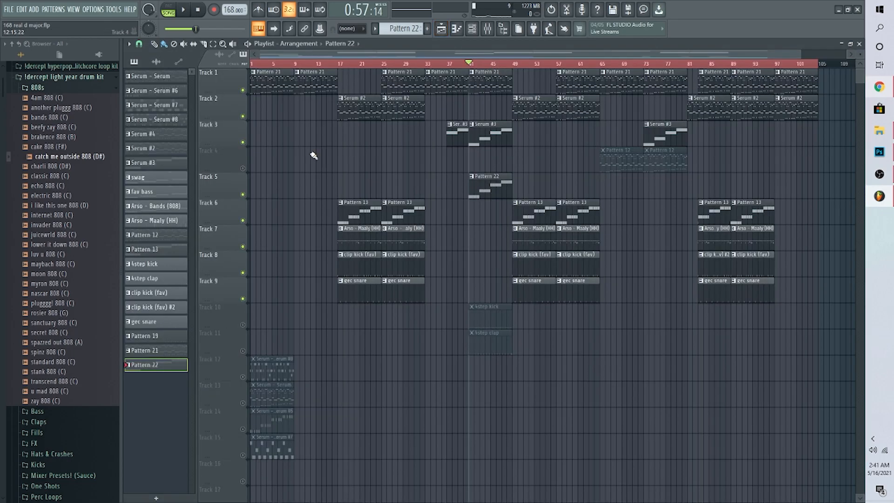
pyautogui.click(243, 194)
pyautogui.press('space')
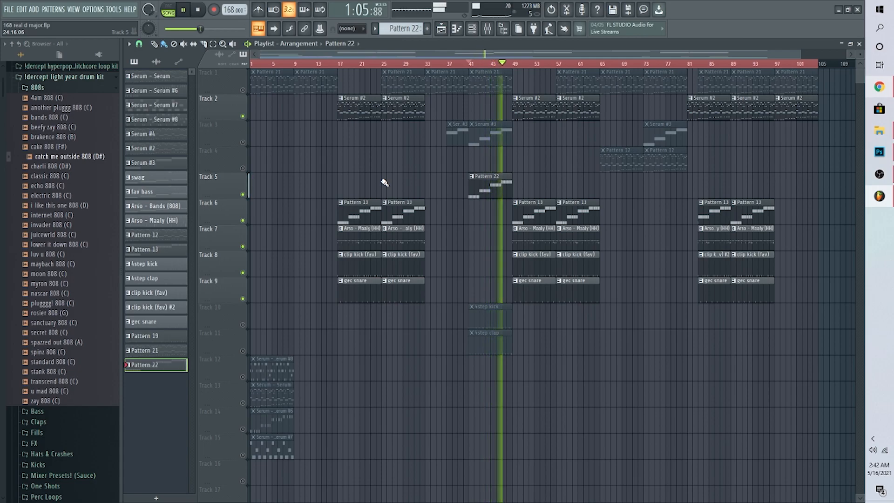
pyautogui.press('space')
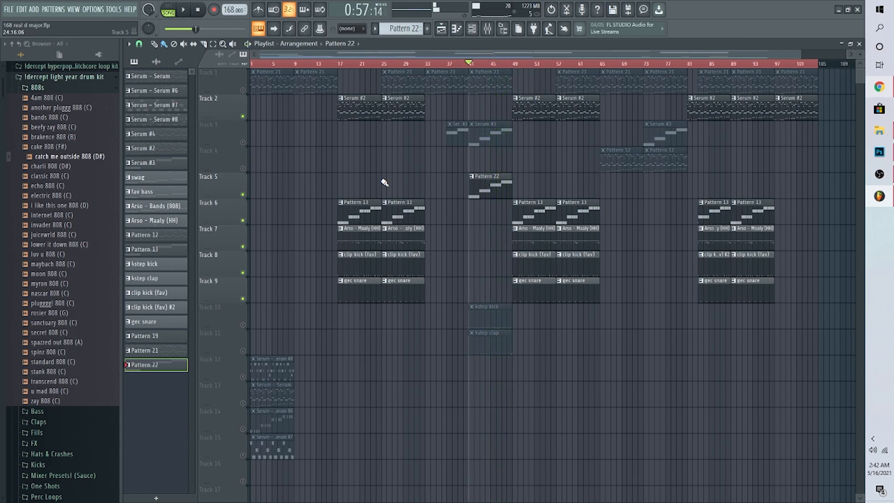
# Step: Unmute Tracks 1, 3 and 10 to bring in the melodies and 4step kick, and set the playback position to bar 41
pyautogui.click(243, 143)
pyautogui.click(243, 91)
pyautogui.click(459, 63)
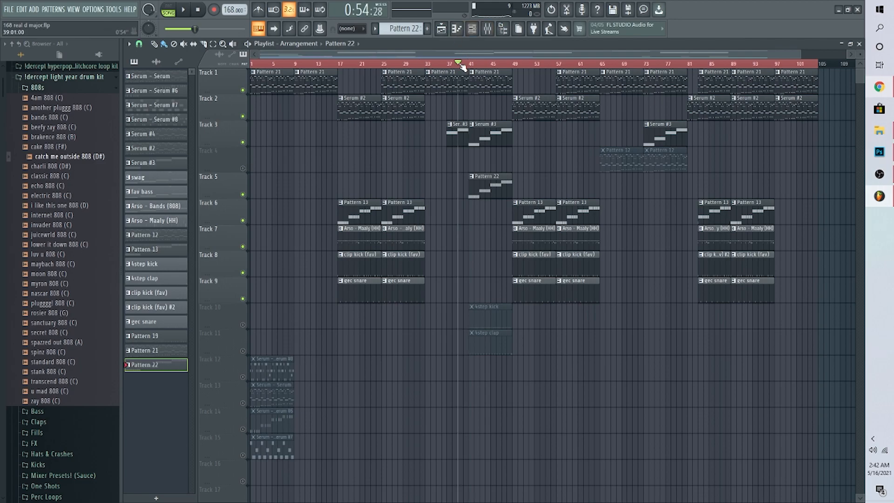
pyautogui.click(243, 324)
pyautogui.click(475, 63)
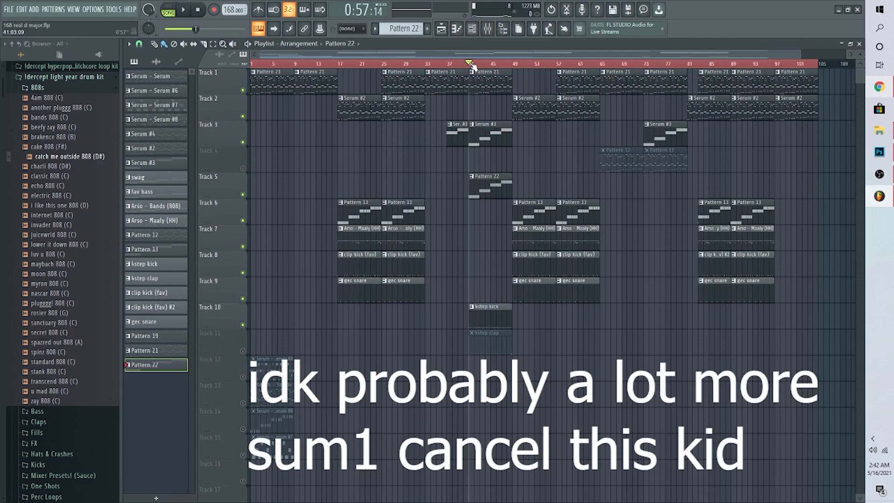
# Step: Collapse the 808s folder of the light year drum kit, open its Kicks folder and preview the 4step kick
pyautogui.click(38, 88)
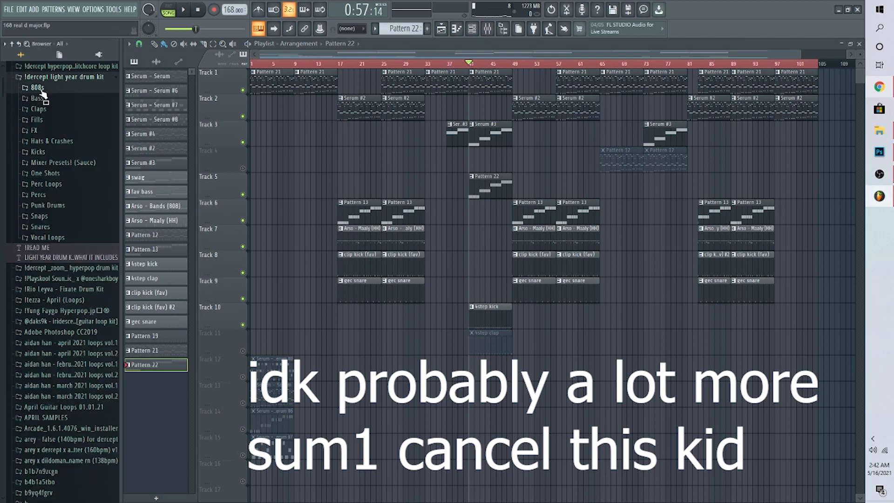
pyautogui.click(38, 152)
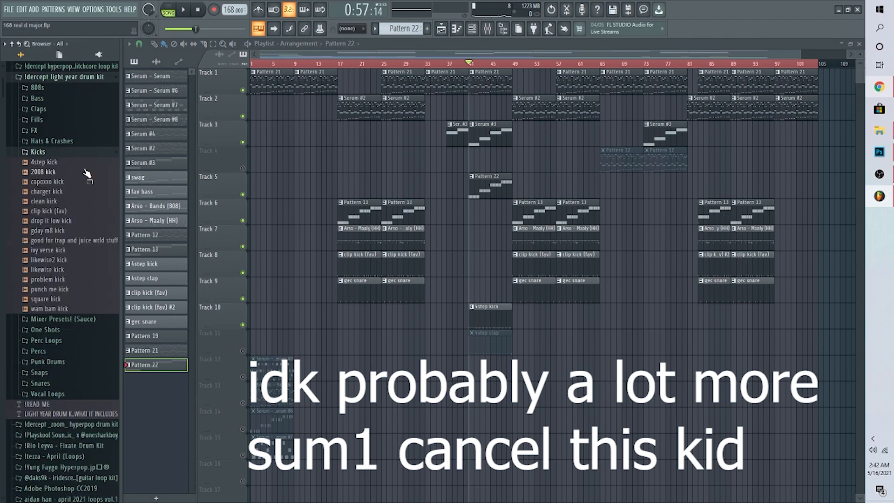
pyautogui.click(85, 166)
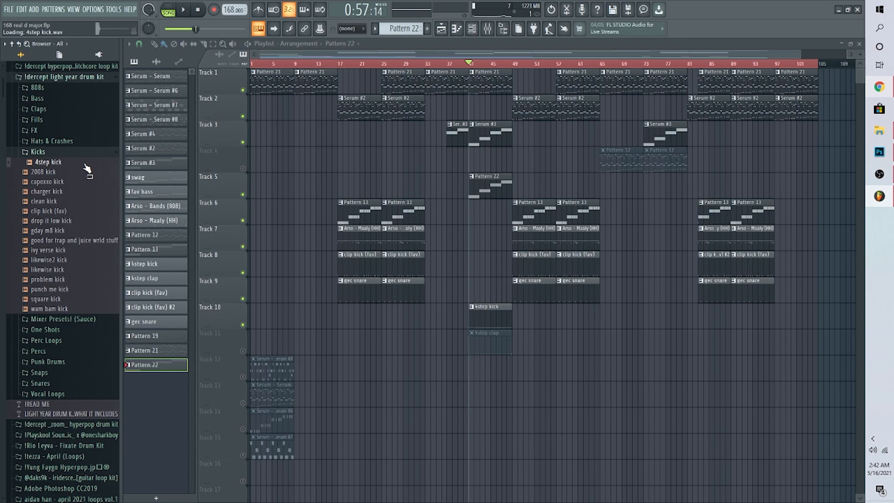
# Step: Unmute the 4step clap on Track 11, then open the drum kit's Claps folder and preview the "a 4step clap" sample
pyautogui.click(242, 351)
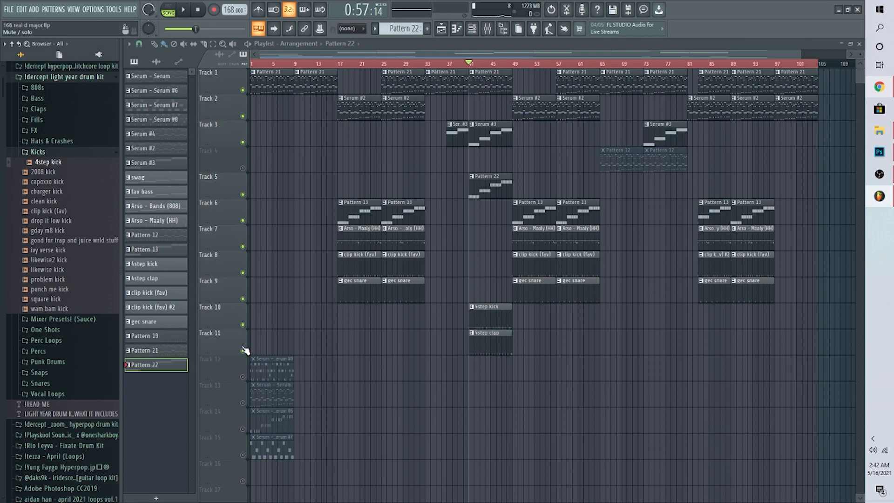
pyautogui.click(68, 154)
pyautogui.click(65, 112)
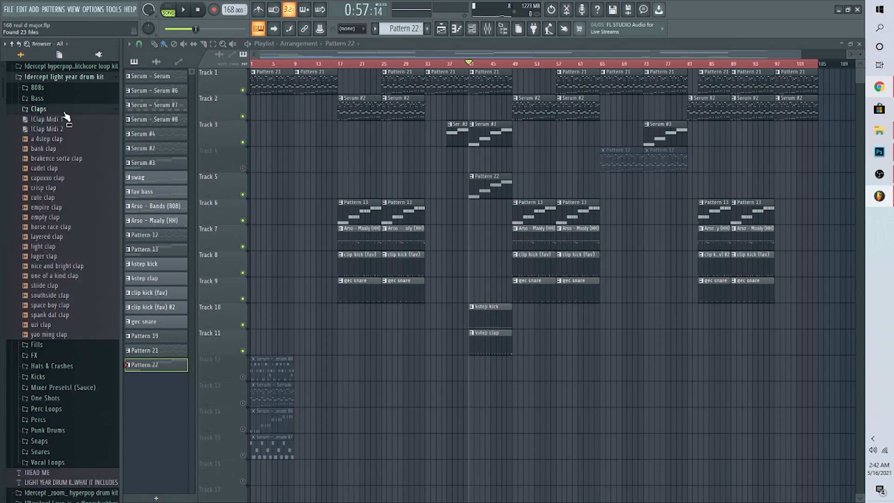
pyautogui.click(62, 140)
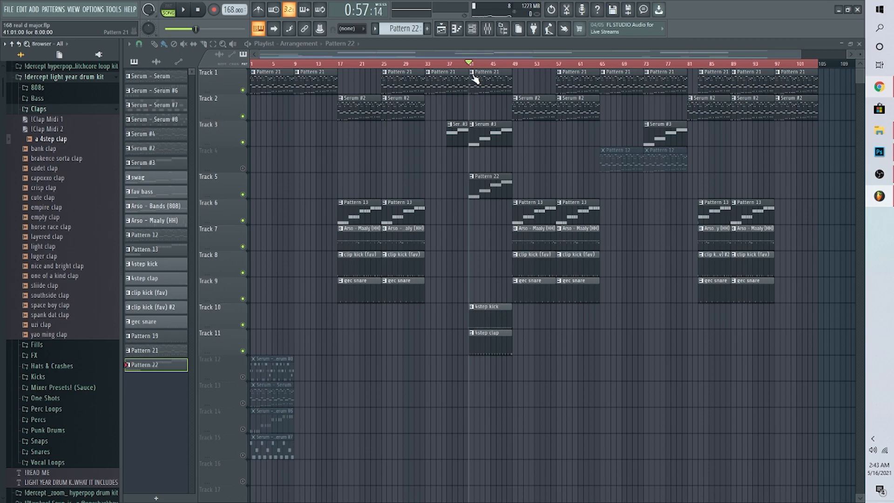
# Step: Play the section from bar 41 with the 4step kick and 4step clap, and stop before bar 49
pyautogui.press('space')
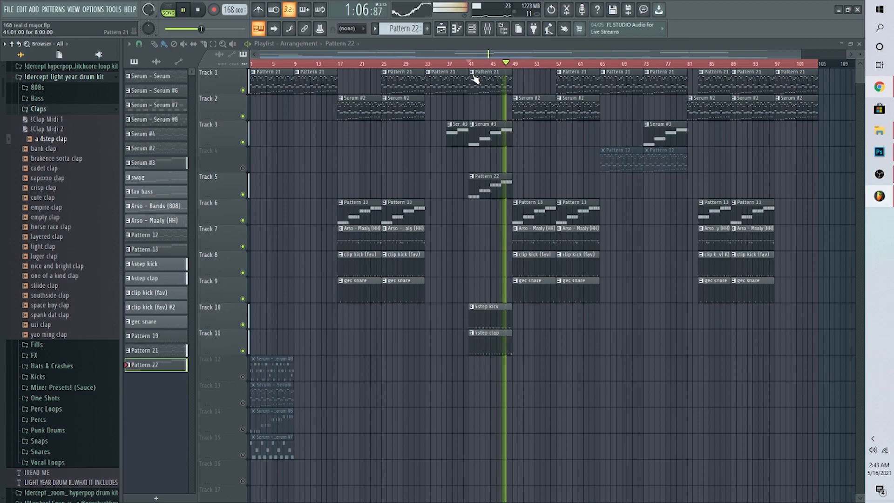
pyautogui.press('space')
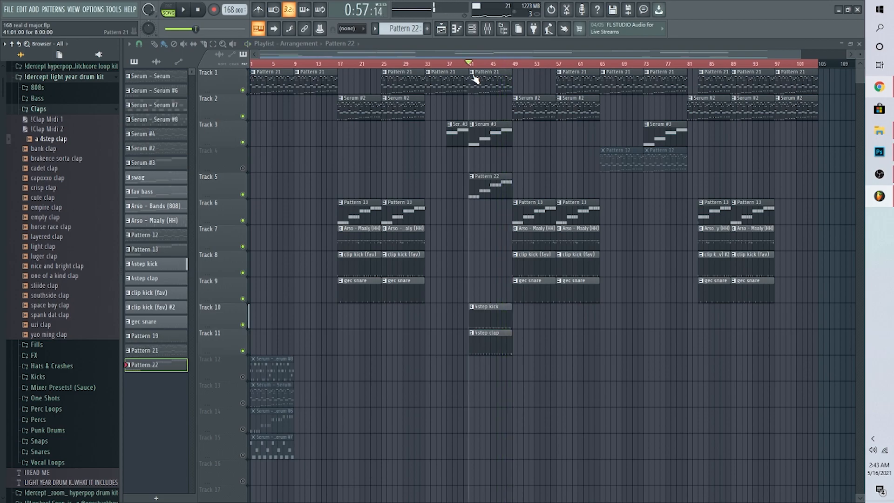
# Step: Delete the four unused Serum clips at the start of Tracks 12 to 15 and unmute all playlist tracks
pyautogui.scroll(-5, 487, 161)
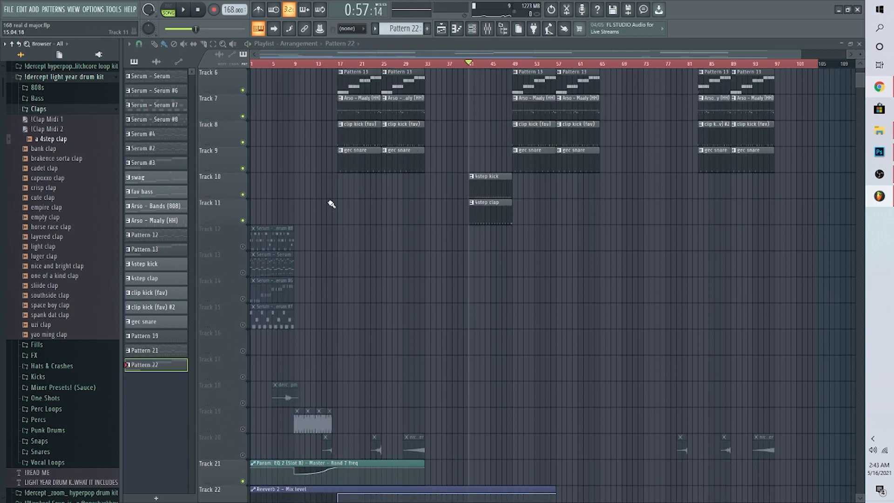
pyautogui.rightClick(283, 243)
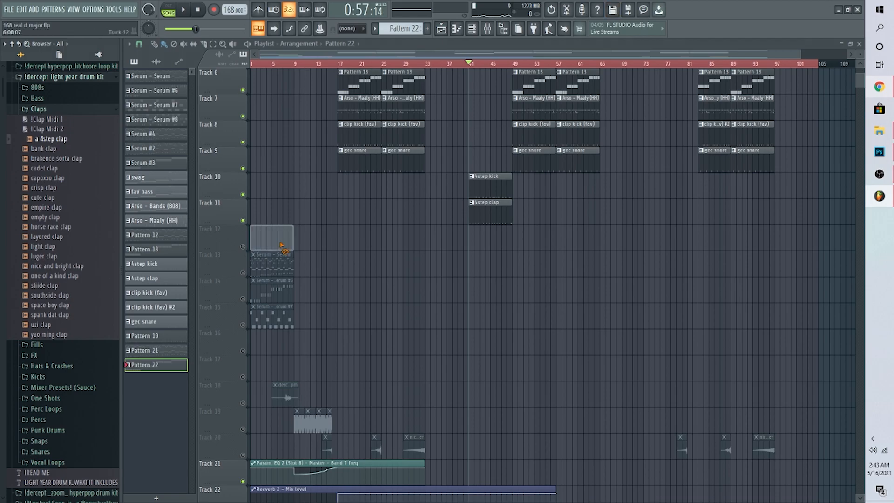
pyautogui.scroll(-1, 312, 251)
pyautogui.rightClick(244, 194)
pyautogui.rightClick(243, 194)
pyautogui.scroll(4, 591, 247)
pyautogui.scroll(2, 593, 250)
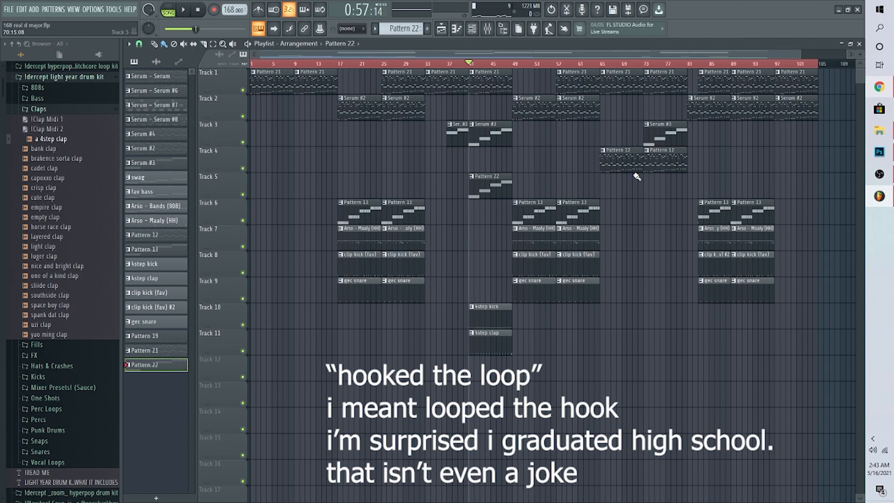
# Step: Move the playback position to bar 65 and delete both Pattern 12 clips from Track 4
pyautogui.click(601, 64)
pyautogui.rightClick(621, 169)
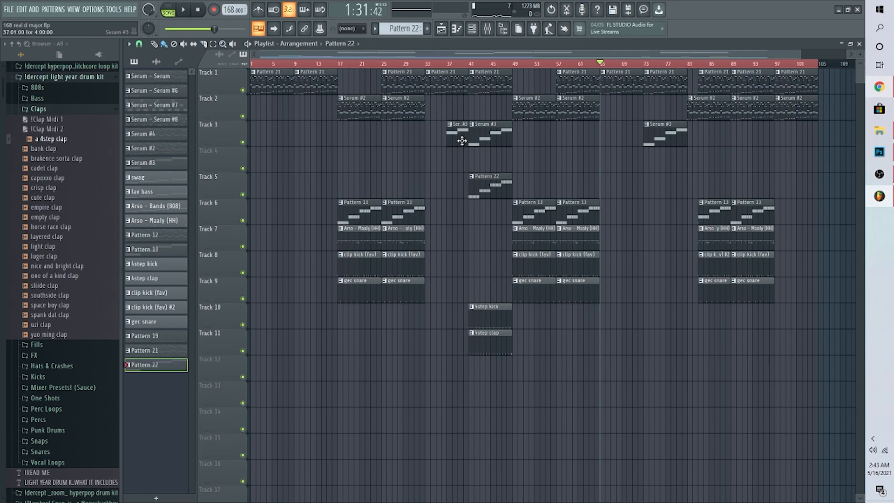
pyautogui.scroll(-2, 792, 190)
pyautogui.scroll(2, 792, 190)
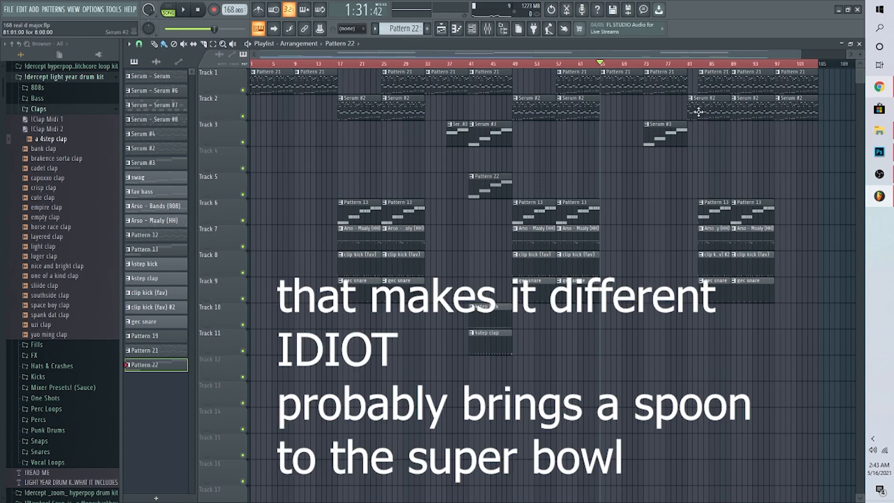
# Step: Place the playback position at bar 81 and examine the two-bar gap on Track 1 before the drums re-enter at bar 83
pyautogui.click(683, 63)
pyautogui.click(690, 65)
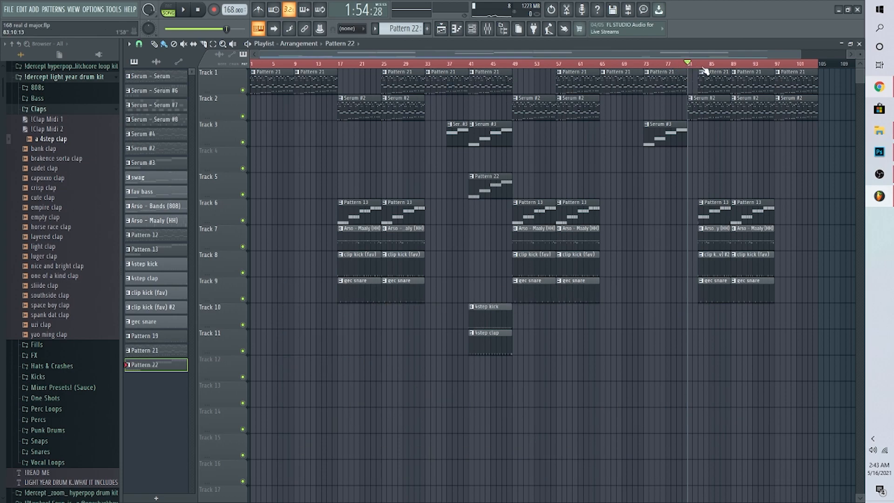
pyautogui.scroll(-3, 706, 71)
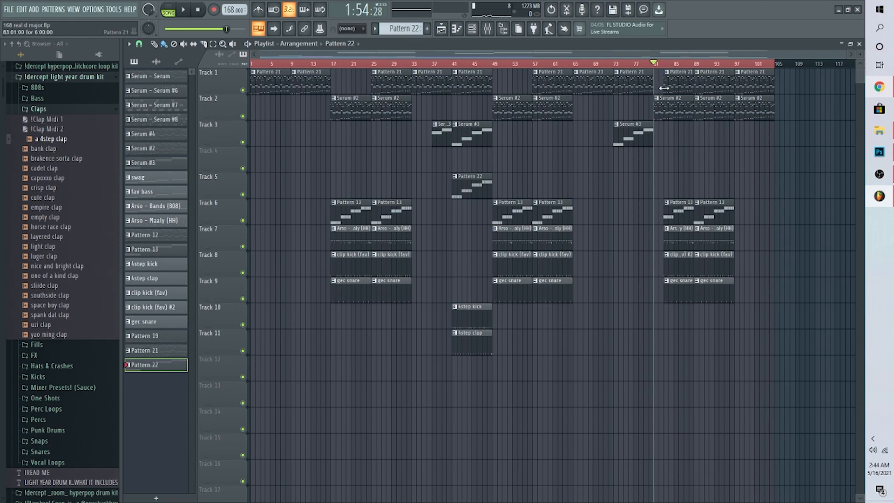
pyautogui.scroll(3, 669, 67)
pyautogui.scroll(4, 671, 67)
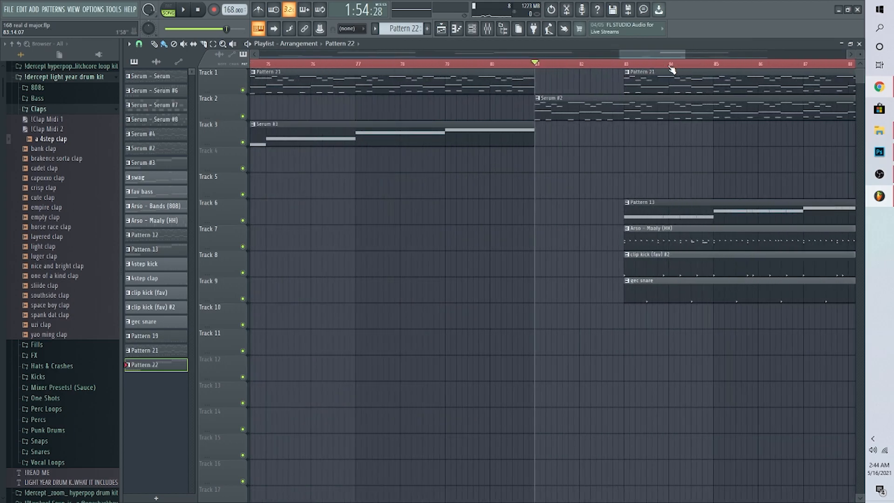
pyautogui.scroll(-6, 596, 71)
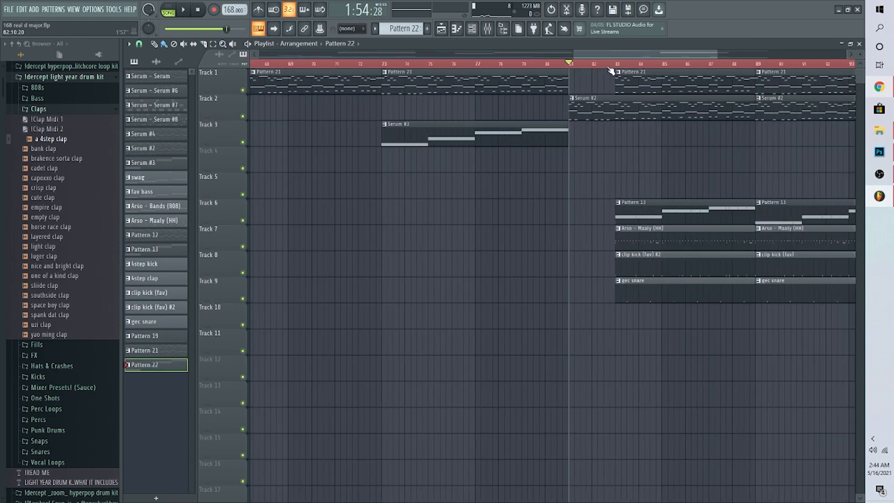
pyautogui.scroll(-3, 620, 67)
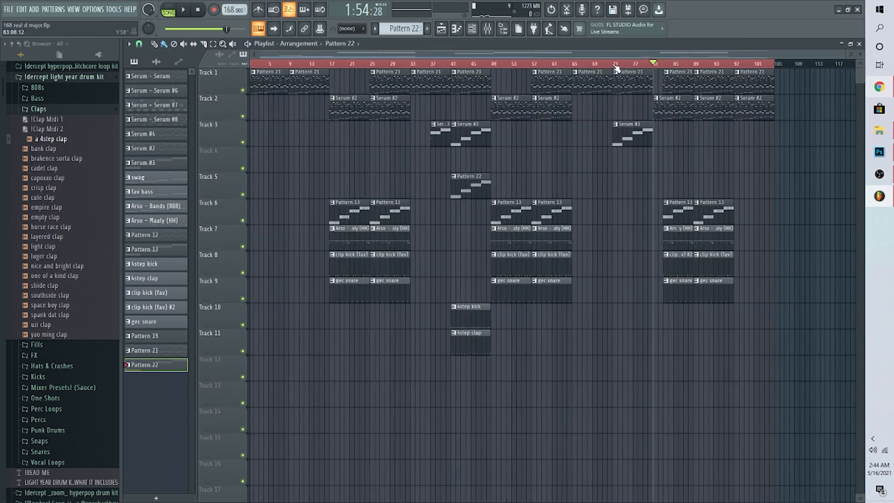
# Step: Play the arrangement from bar 78 through the drums' re-entry at bar 83, then stop
pyautogui.click(640, 66)
pyautogui.press('space')
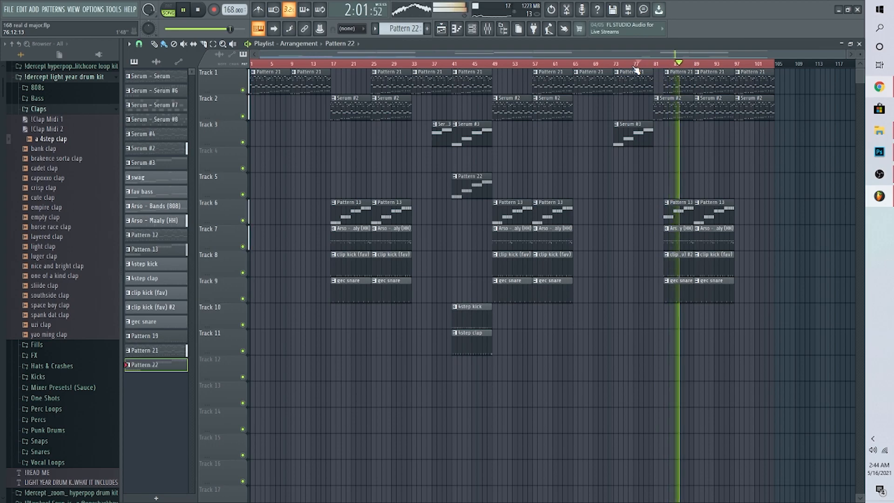
pyautogui.press('space')
# Step: Look over the transition samples and automation clips on Tracks 18 to 25, and set the playback position to bar 9
pyautogui.scroll(-1, 543, 96)
pyautogui.scroll(-6, 542, 96)
pyautogui.scroll(6, 542, 96)
pyautogui.scroll(-3, 596, 109)
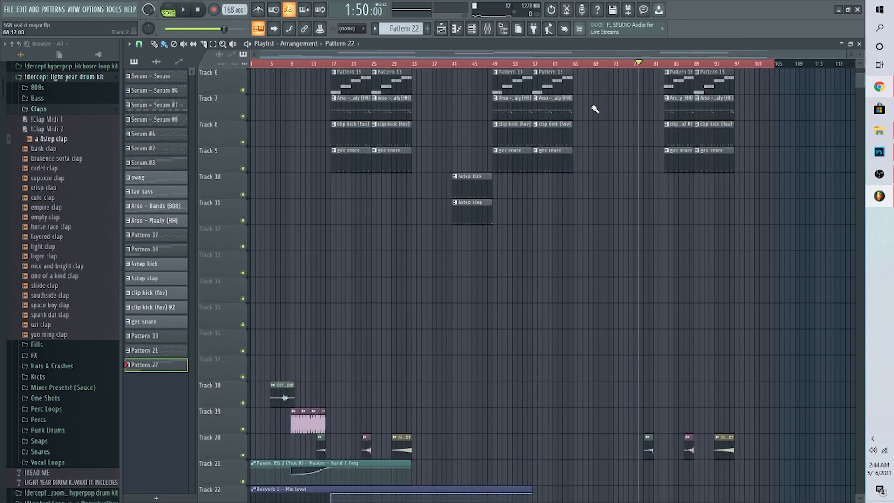
pyautogui.scroll(-3, 592, 106)
pyautogui.scroll(3, 308, 90)
pyautogui.scroll(5, 307, 69)
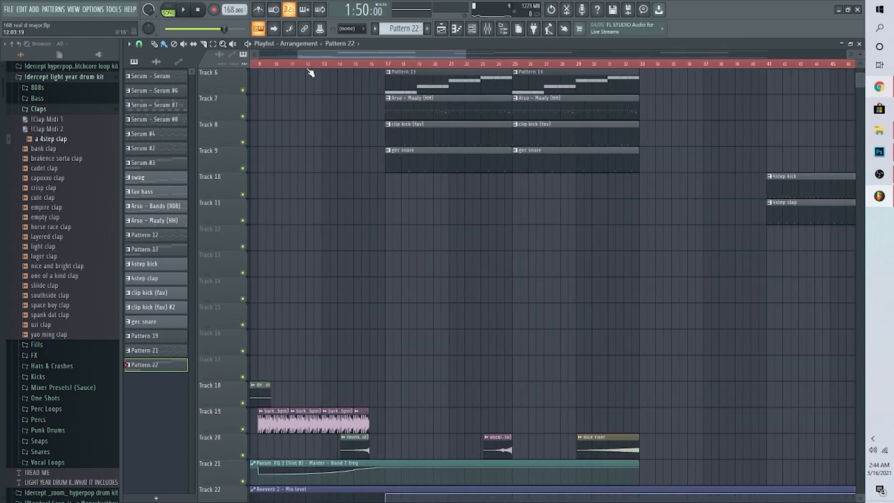
pyautogui.scroll(-5, 310, 70)
pyautogui.scroll(3, 304, 95)
pyautogui.click(291, 65)
# Step: Collapse the Claps folder, open the Perc Loops folder and preview the barker drum loop (160 bpm)
pyautogui.scroll(-5, 316, 125)
pyautogui.click(90, 110)
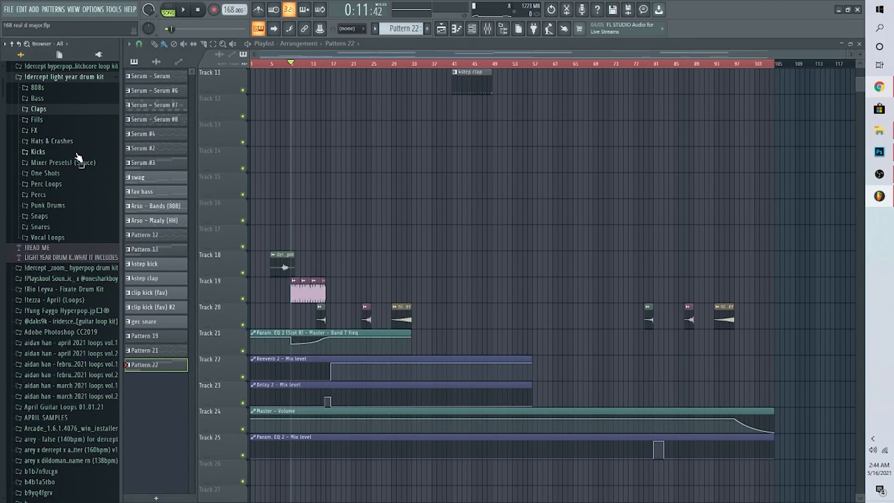
pyautogui.click(70, 184)
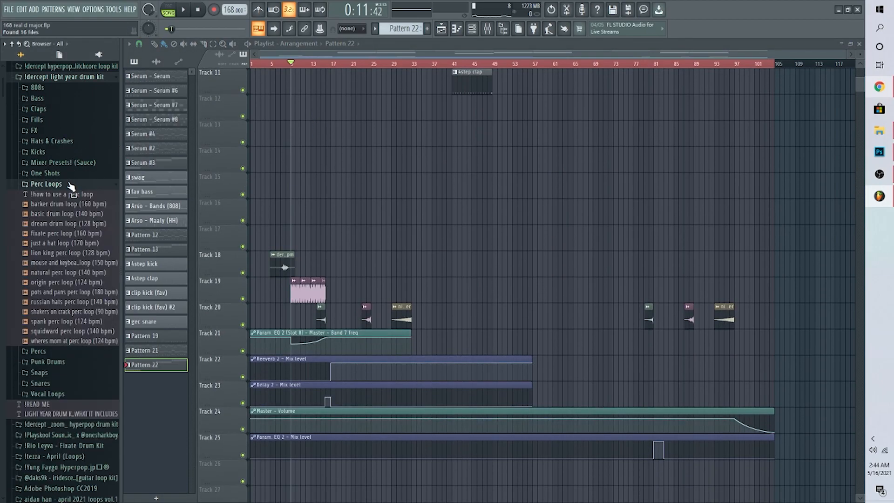
pyautogui.click(84, 207)
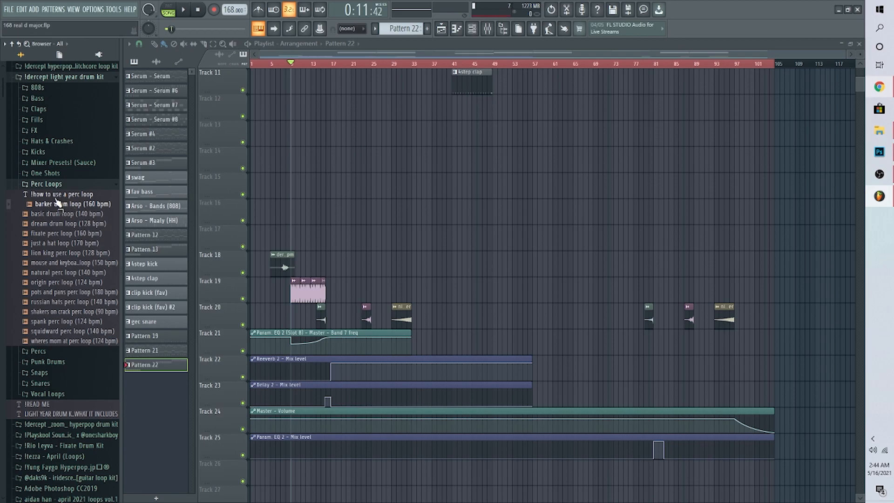
# Step: Inspect the Fruity parametric EQ 2 in slot 8 of the Master mixer channel
pyautogui.scroll(5, 297, 69)
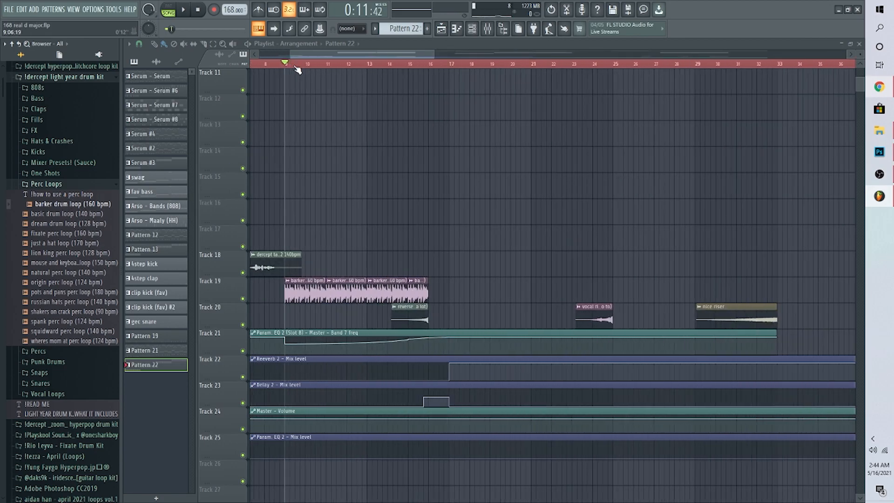
pyautogui.scroll(-5, 296, 69)
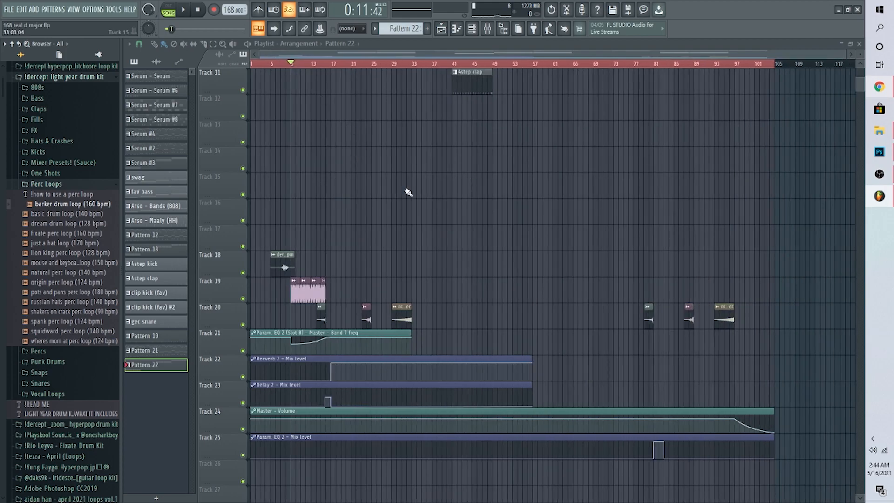
pyautogui.click(488, 30)
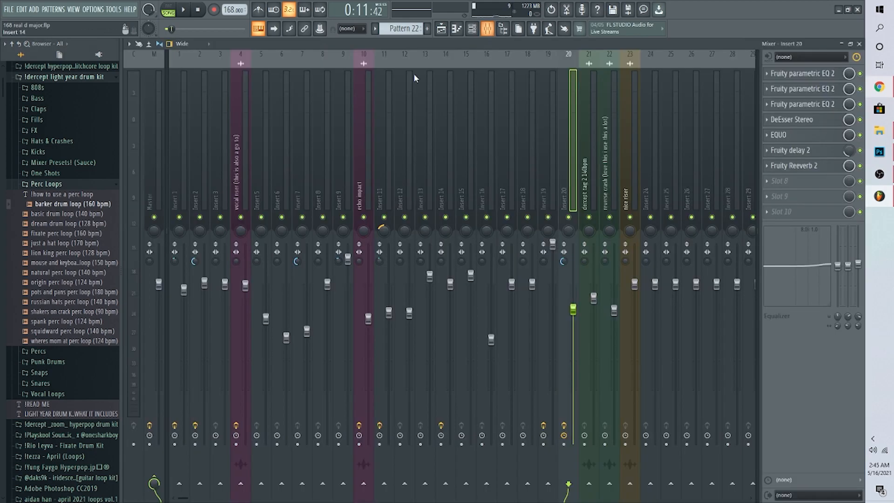
pyautogui.click(157, 132)
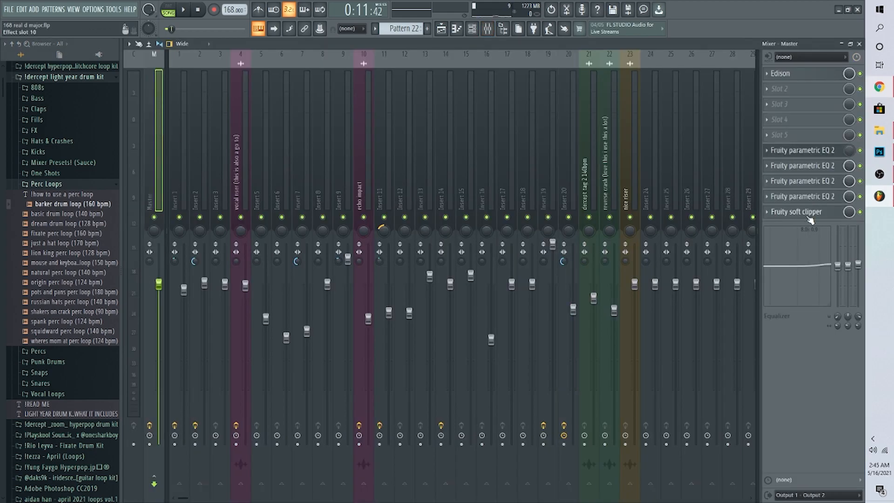
pyautogui.click(800, 183)
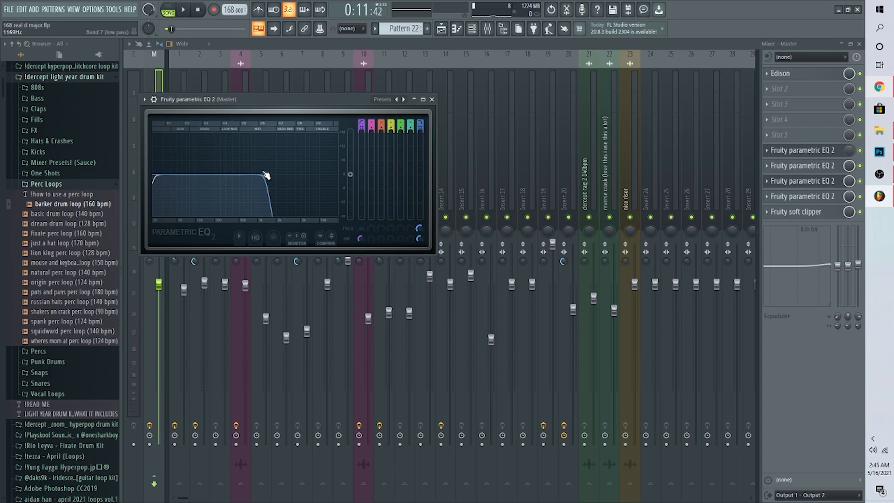
# Step: Return to the playlist and play the intro from bar 9 to hear the barker drum loop and EQ automation
pyautogui.press('F5')
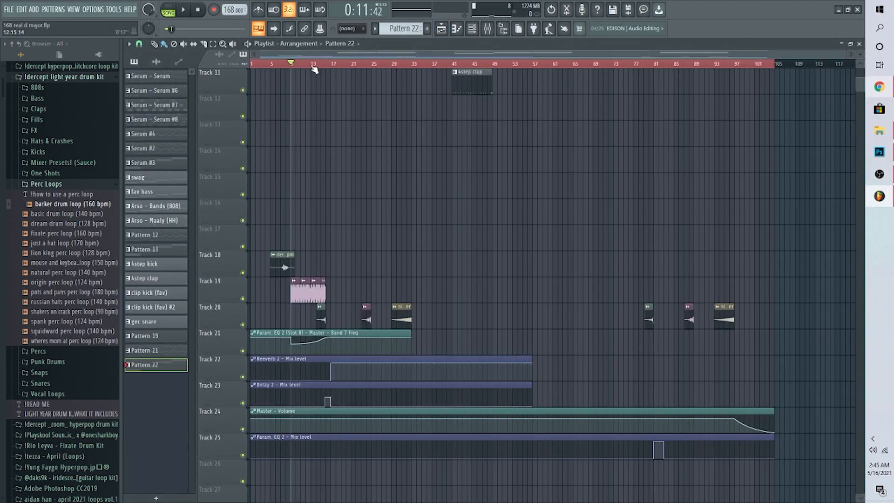
pyautogui.press('space')
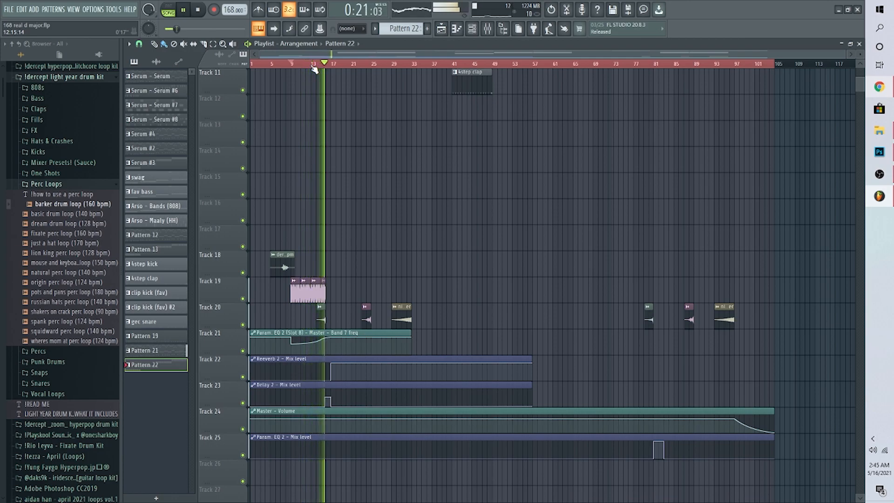
pyautogui.press('space')
# Step: Collapse the Perc Loops folder and open the drum kit's FX folder to find the reverse crash sample
pyautogui.scroll(5, 317, 68)
pyautogui.scroll(-5, 320, 67)
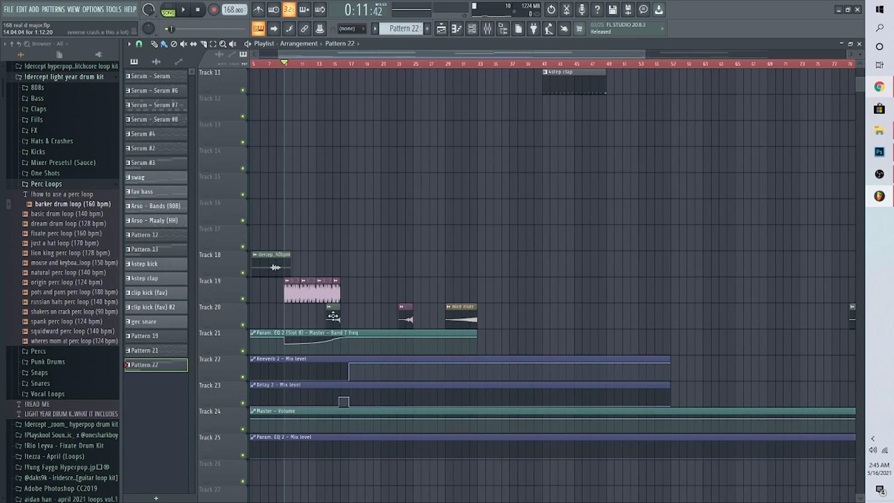
pyautogui.click(56, 184)
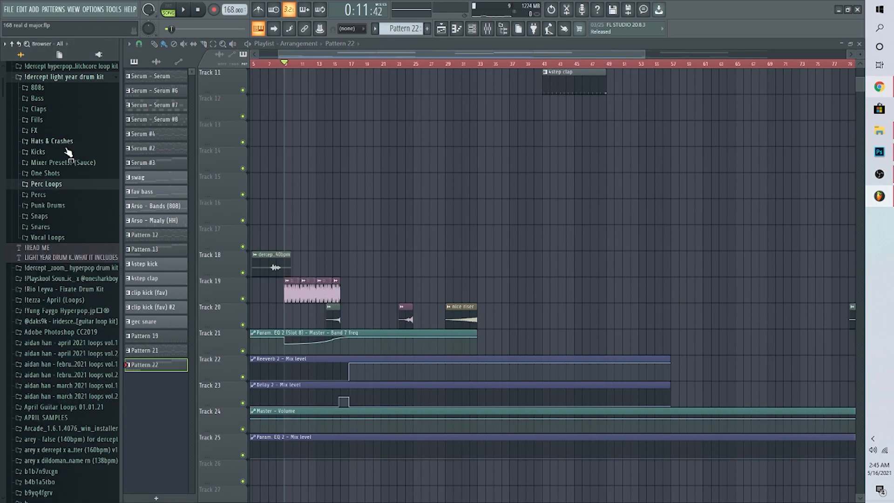
pyautogui.click(60, 134)
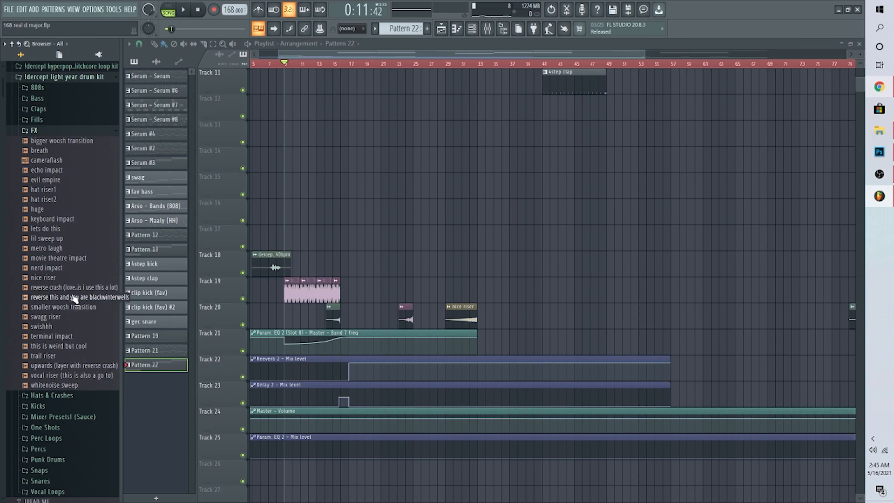
# Step: Move the playback position to bar 14 and examine the reverse crash on Track 20 and the automation clips below it
pyautogui.click(334, 64)
pyautogui.moveTo(336, 65); pyautogui.dragTo(328, 67)
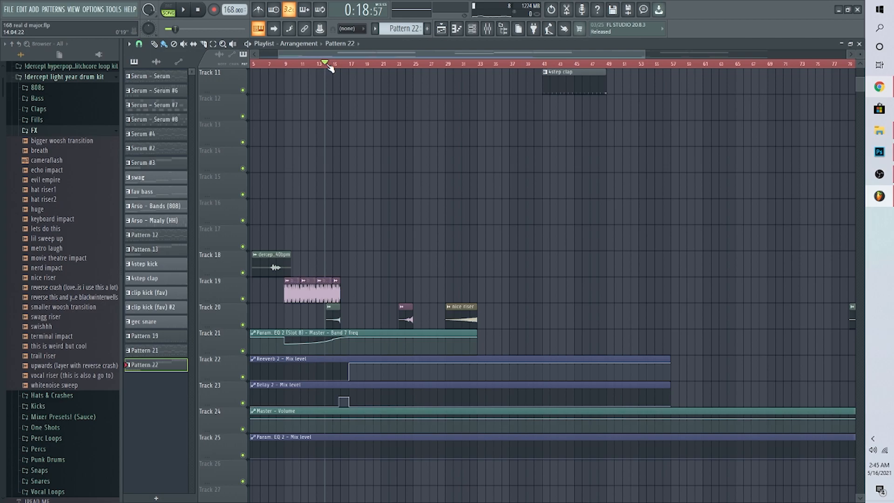
pyautogui.scroll(4, 329, 67)
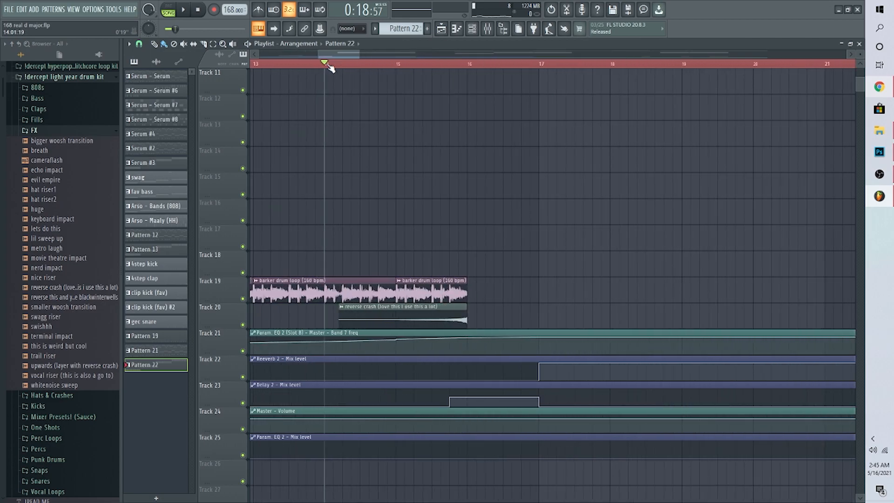
pyautogui.scroll(-5, 329, 68)
pyautogui.scroll(-3, 362, 201)
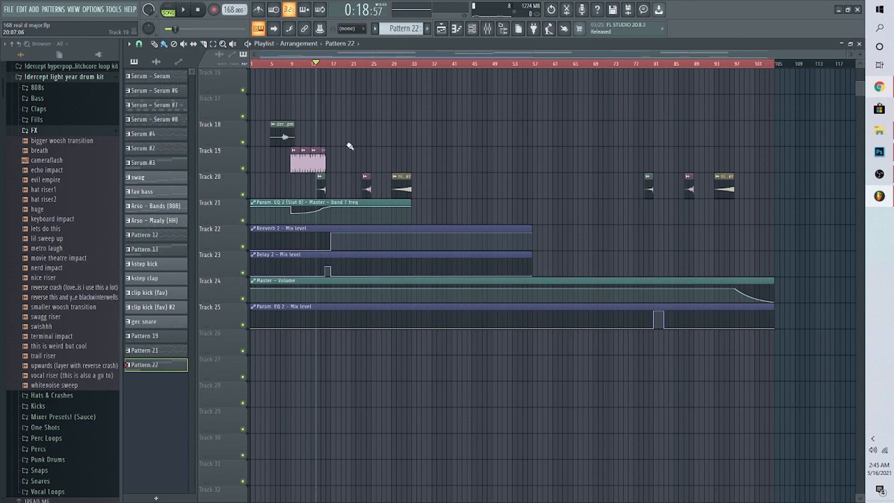
pyautogui.scroll(3, 328, 67)
pyautogui.scroll(-3, 321, 174)
pyautogui.scroll(9, 328, 175)
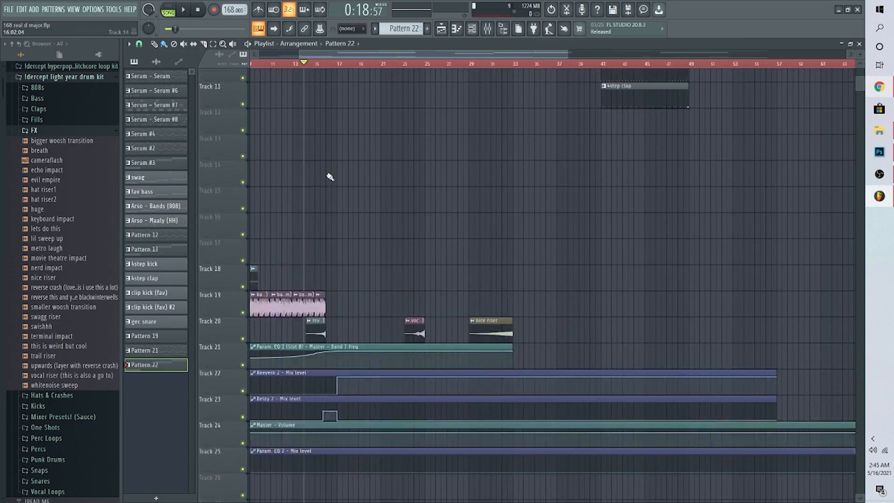
# Step: Inspect the Fruity delay 2 in slot 7 of the Insert 1 mixer channel
pyautogui.scroll(-5, 329, 176)
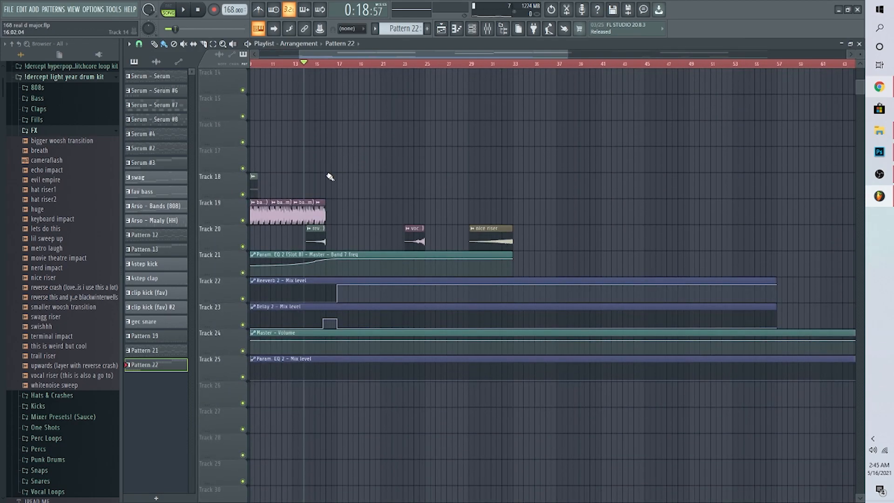
pyautogui.scroll(6, 330, 176)
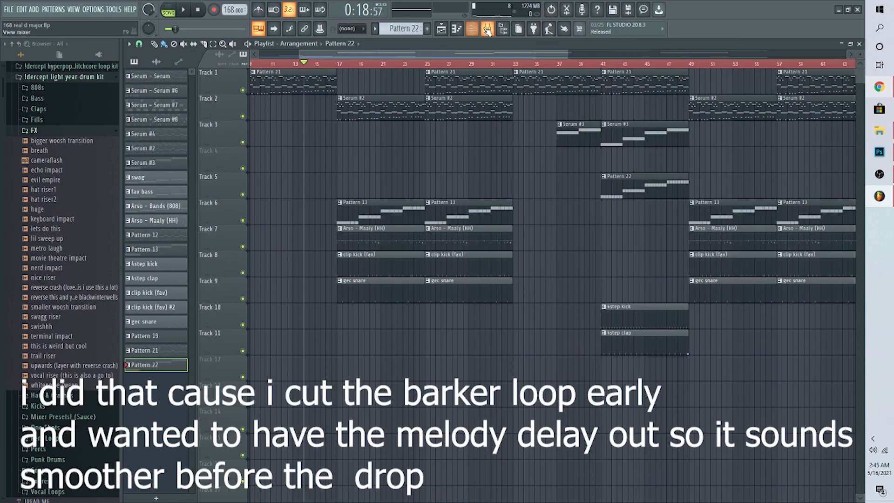
pyautogui.press('F9')
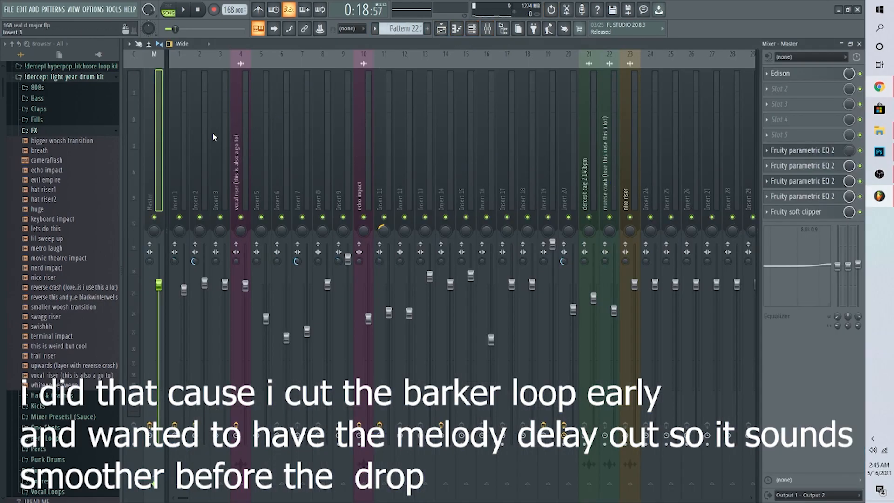
pyautogui.click(185, 139)
pyautogui.click(813, 171)
pyautogui.click(812, 171)
# Step: Return to the playlist, move the playback position to bar 16 and examine the clips around the delay automation
pyautogui.click(441, 29)
pyautogui.click(328, 64)
pyautogui.scroll(5, 329, 67)
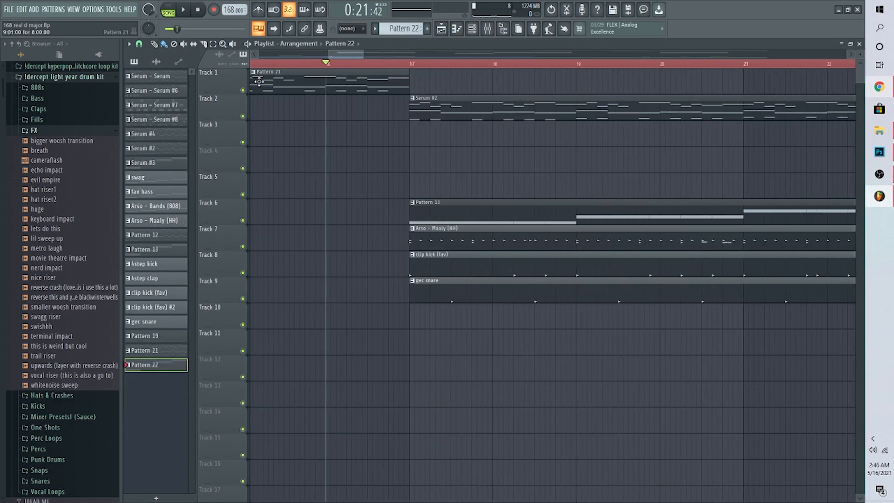
pyautogui.scroll(-6, 396, 71)
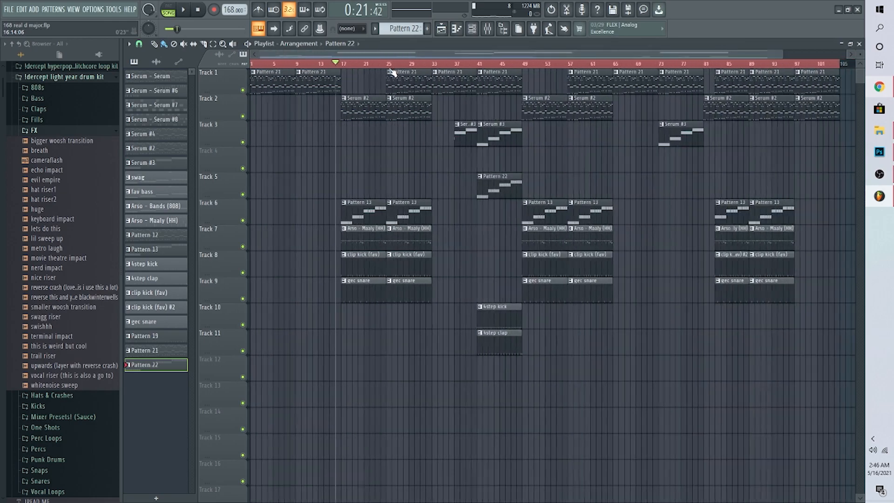
pyautogui.scroll(-5, 357, 176)
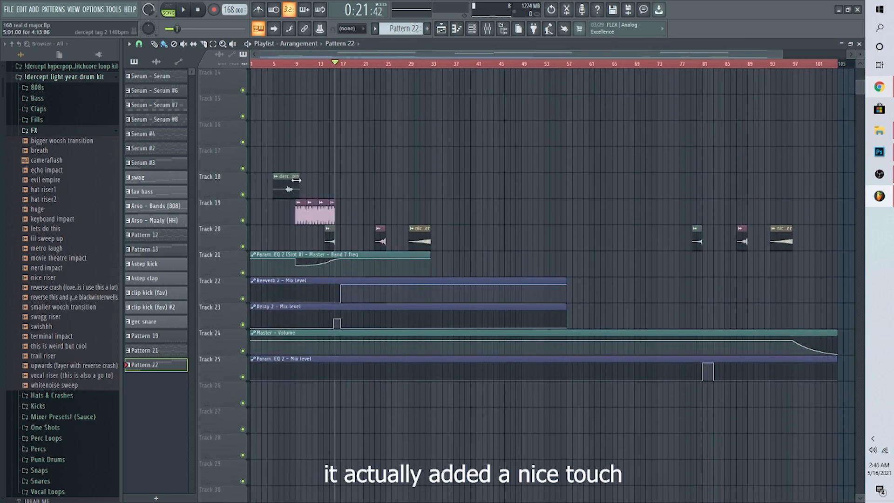
# Step: Play the arrangement from bar 23 to hear the vocal riser on Track 20, and stop playback
pyautogui.scroll(6, 376, 190)
pyautogui.click(371, 63)
pyautogui.click(347, 63)
pyautogui.click(375, 63)
pyautogui.scroll(-6, 391, 233)
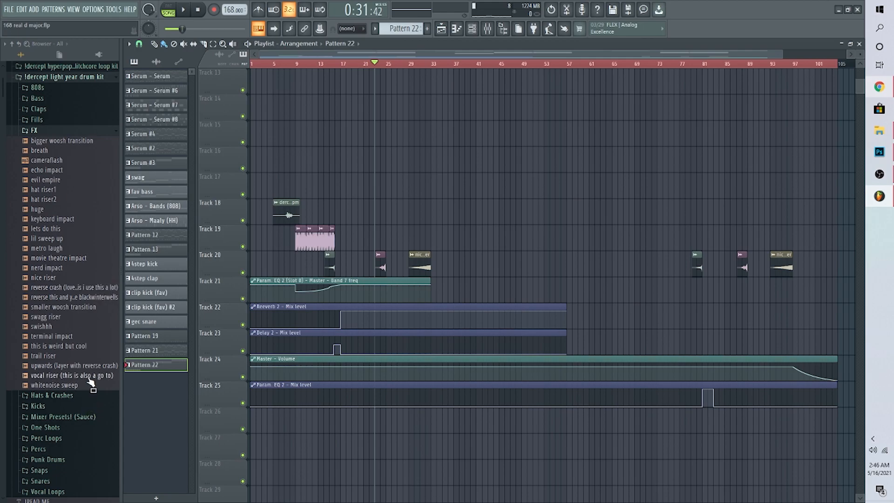
pyautogui.press('space')
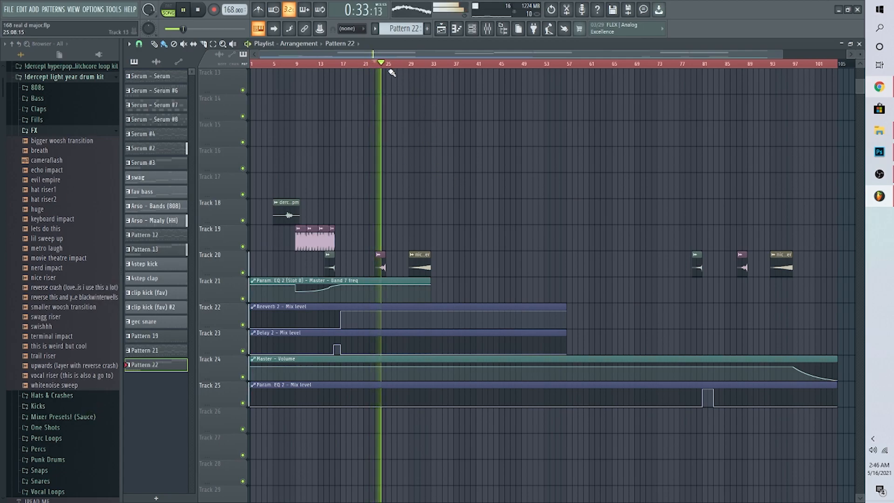
pyautogui.press('space')
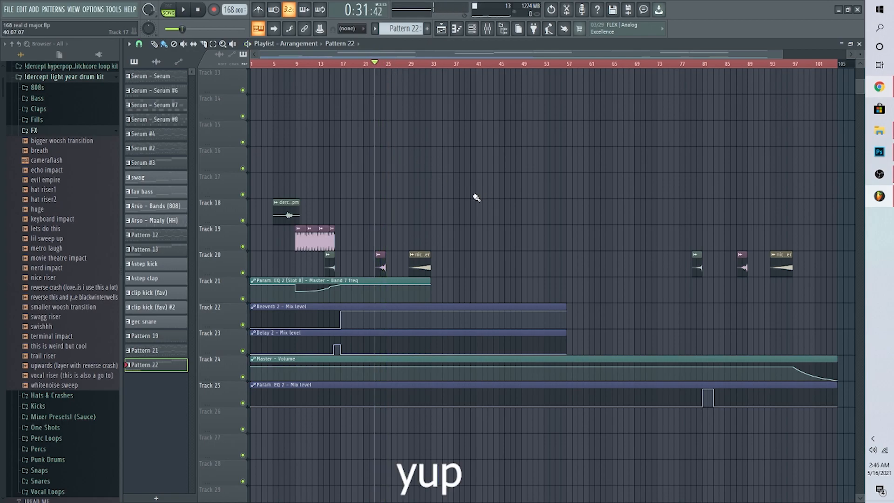
# Step: Play the arrangement from bar 31 to hear the nice riser transition on Track 20, and stop playback
pyautogui.scroll(4, 471, 197)
pyautogui.click(425, 64)
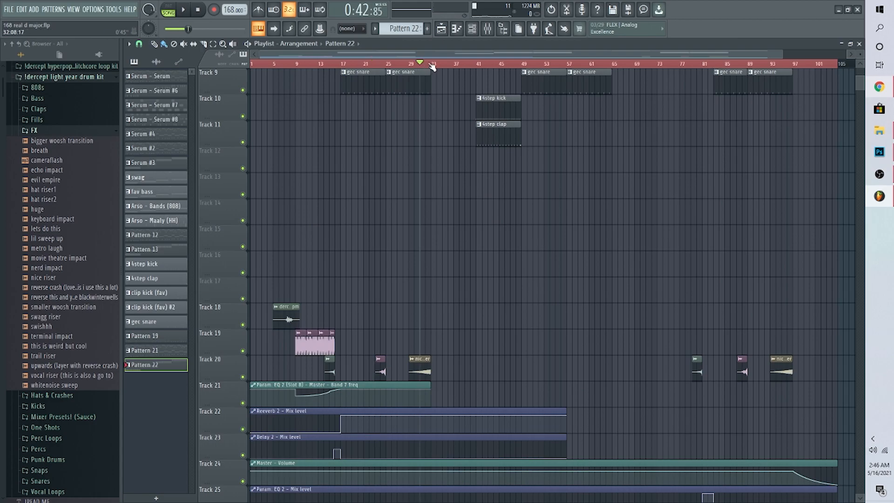
pyautogui.scroll(3, 414, 121)
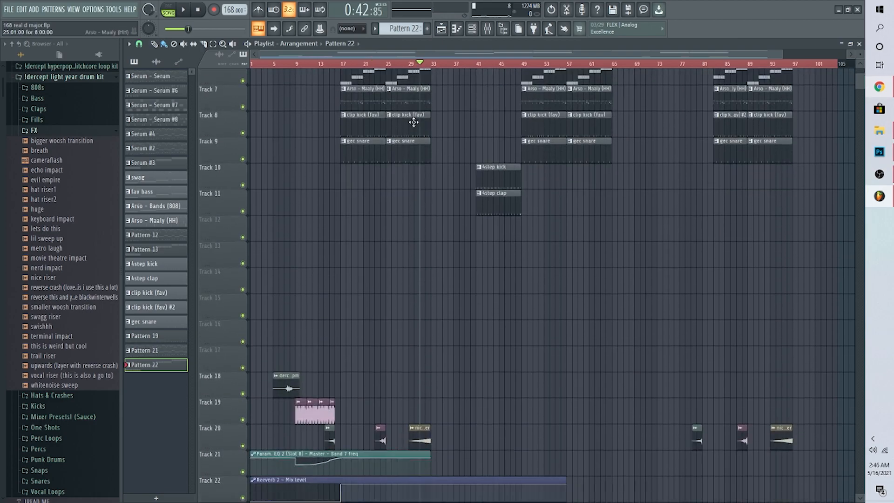
pyautogui.scroll(-5, 414, 121)
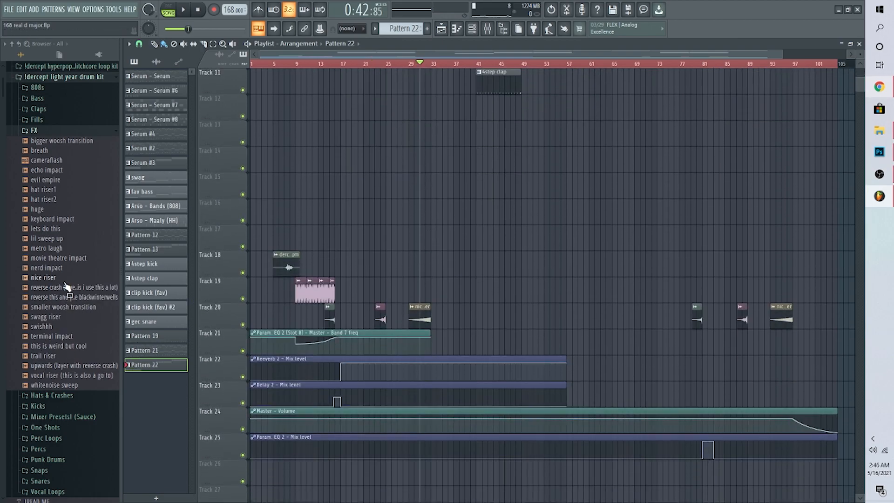
pyautogui.scroll(10, 455, 89)
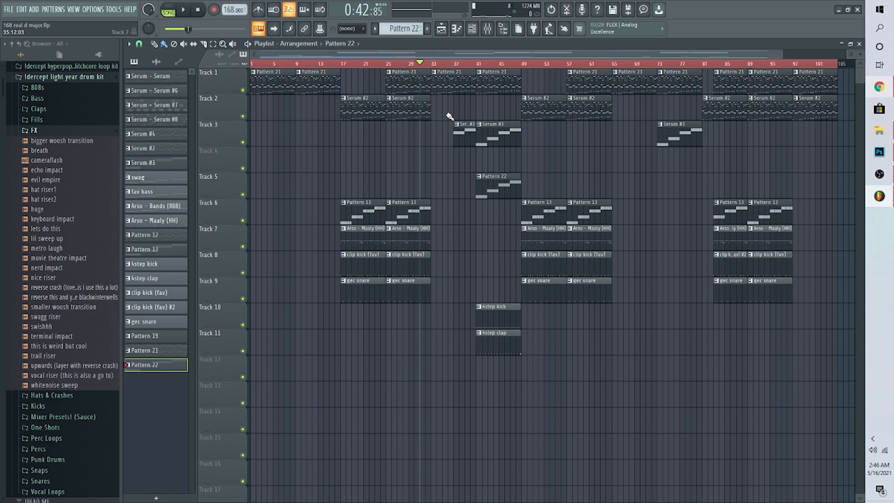
pyautogui.scroll(-8, 450, 116)
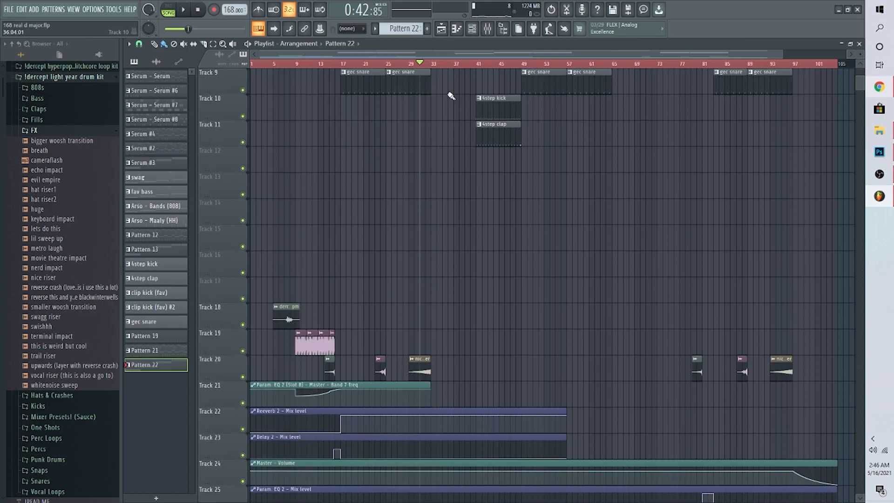
pyautogui.press('space')
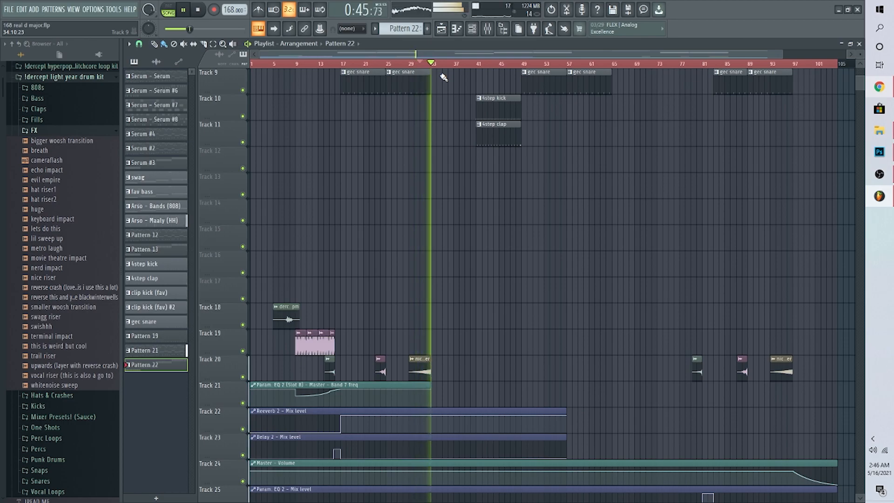
pyautogui.press('space')
# Step: Check the effect chains of the Master and Insert 1 mixer channels and return to the playlist
pyautogui.scroll(-5, 551, 208)
pyautogui.scroll(1, 551, 208)
pyautogui.click(487, 29)
pyautogui.click(161, 128)
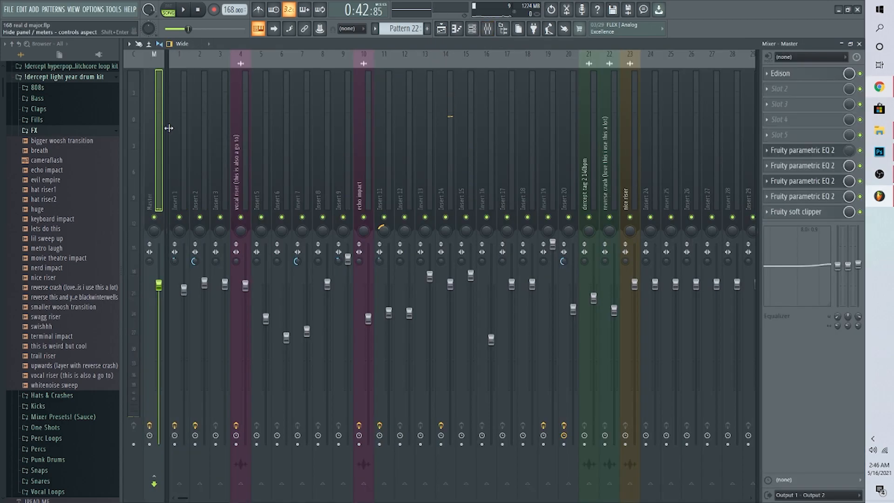
pyautogui.click(184, 126)
pyautogui.click(441, 30)
# Step: Compare the automation clips on Tracks 21 to 25 with the pattern clips above them
pyautogui.scroll(-5, 505, 226)
pyautogui.scroll(6, 505, 226)
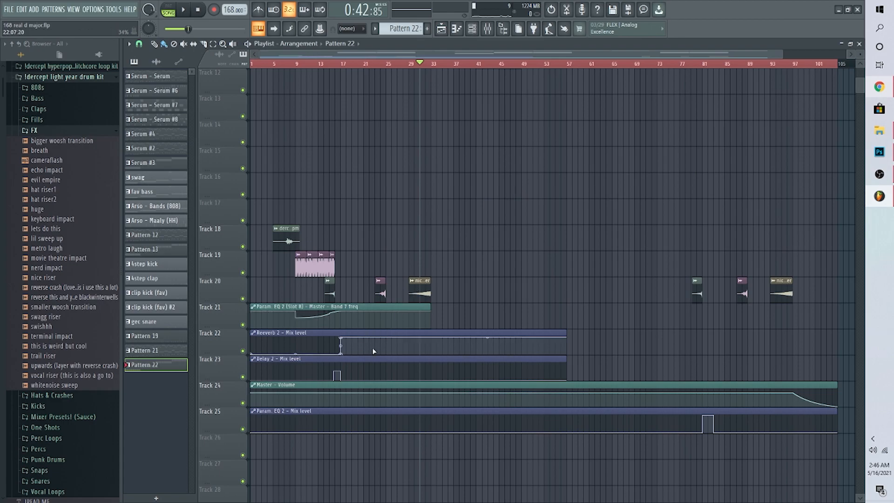
pyautogui.scroll(11, 387, 340)
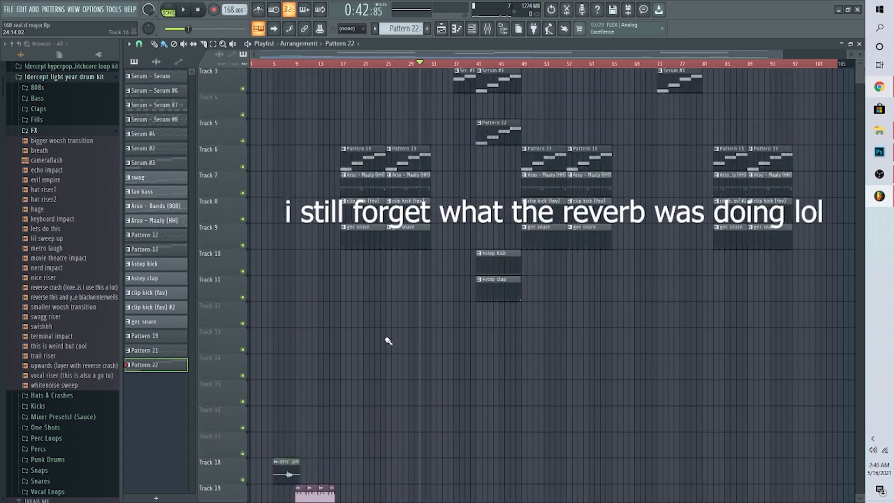
pyautogui.scroll(-6, 387, 340)
pyautogui.scroll(6, 388, 338)
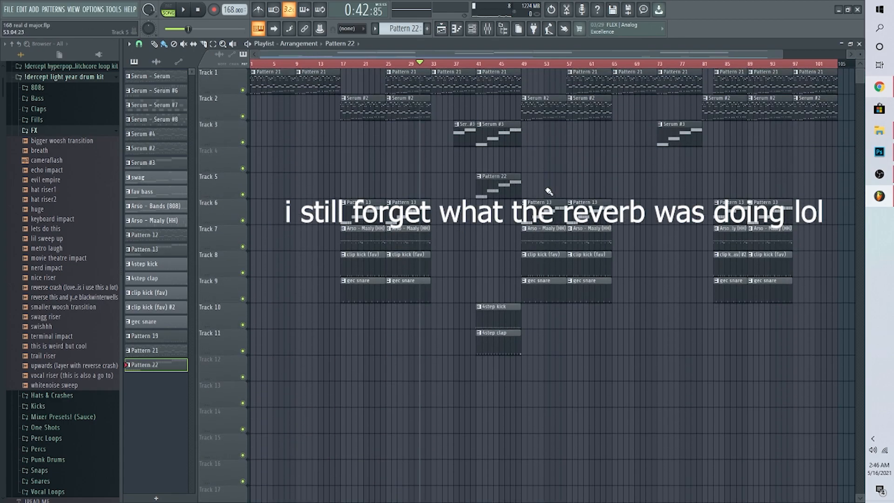
pyautogui.scroll(-15, 414, 316)
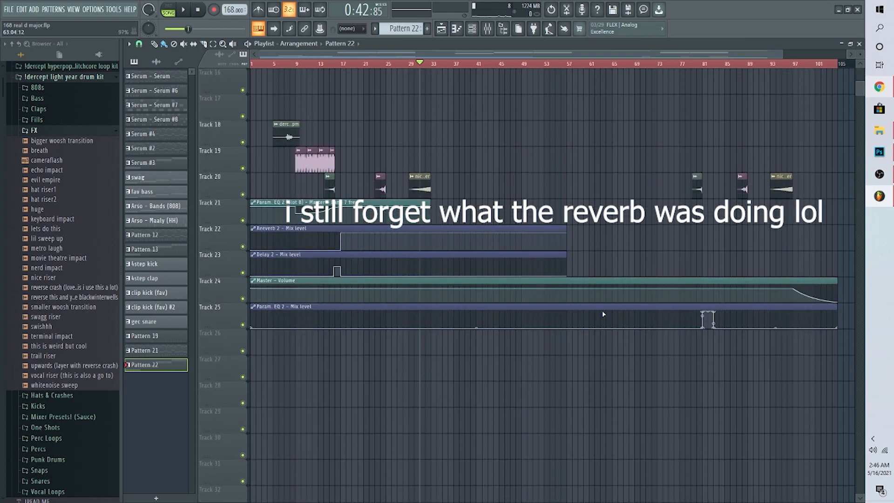
pyautogui.scroll(15, 679, 309)
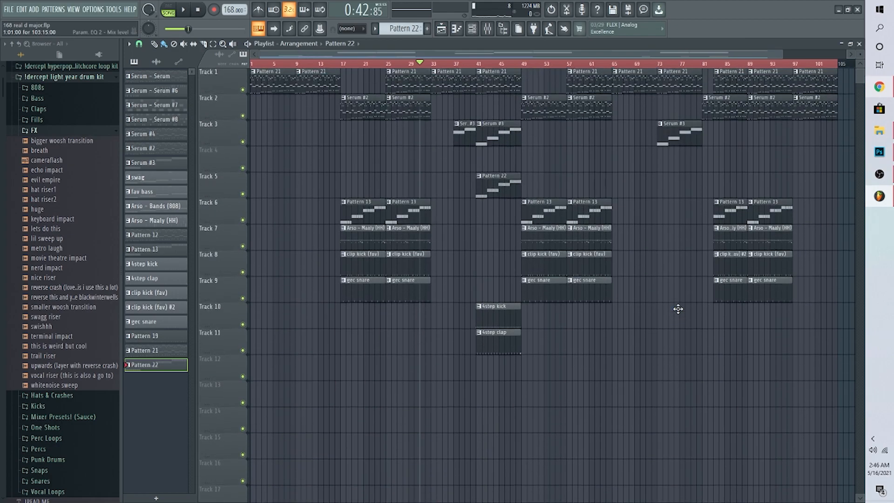
# Step: Widen the playlist view past the song's end and examine the transition effects and automation in the final section
pyautogui.moveTo(784, 54); pyautogui.dragTo(845, 55)
pyautogui.scroll(-7, 796, 249)
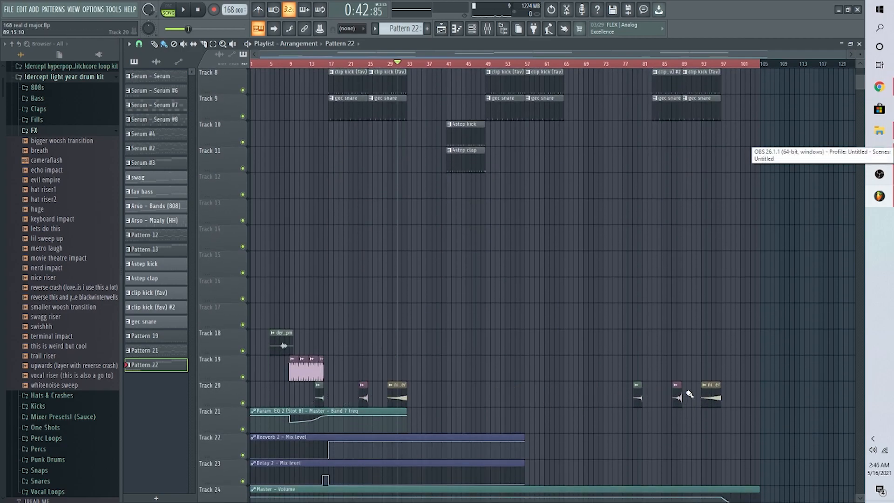
pyautogui.scroll(7, 664, 106)
pyautogui.scroll(-12, 703, 299)
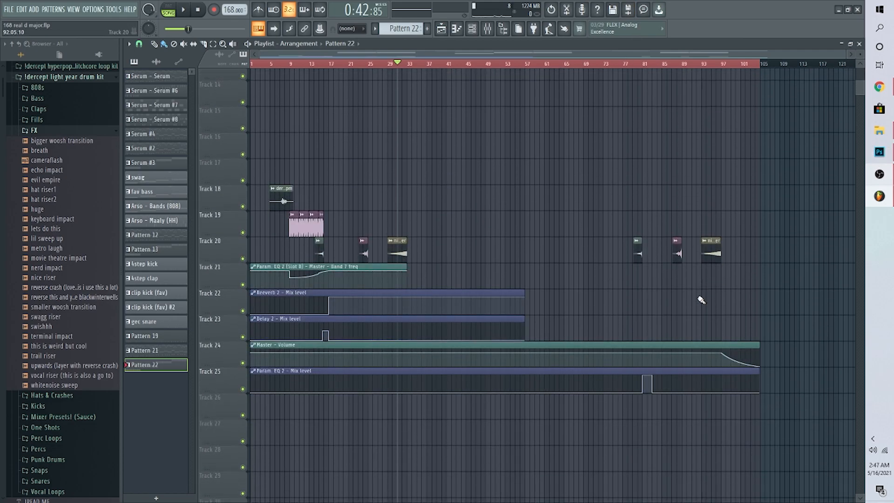
pyautogui.scroll(-5, 699, 301)
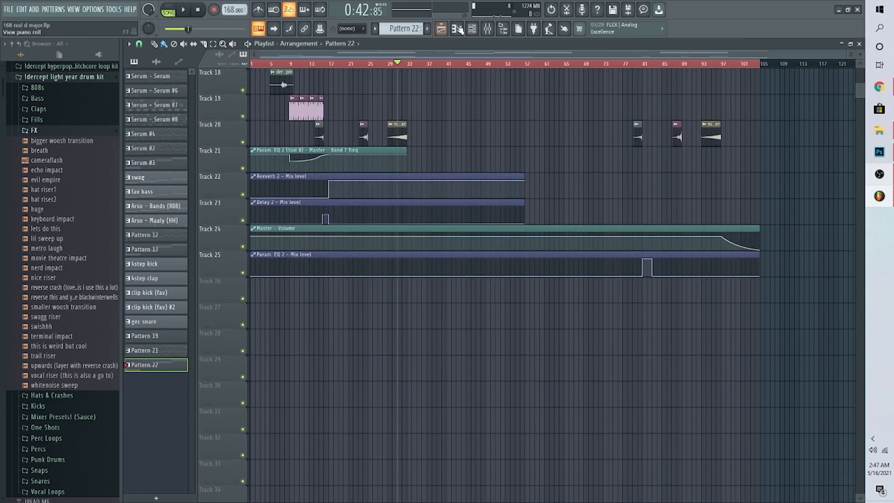
# Step: Show the Master fader's automation options without choosing one, and examine the volume fade-out clip on Track 24
pyautogui.press('F9')
pyautogui.rightClick(159, 284)
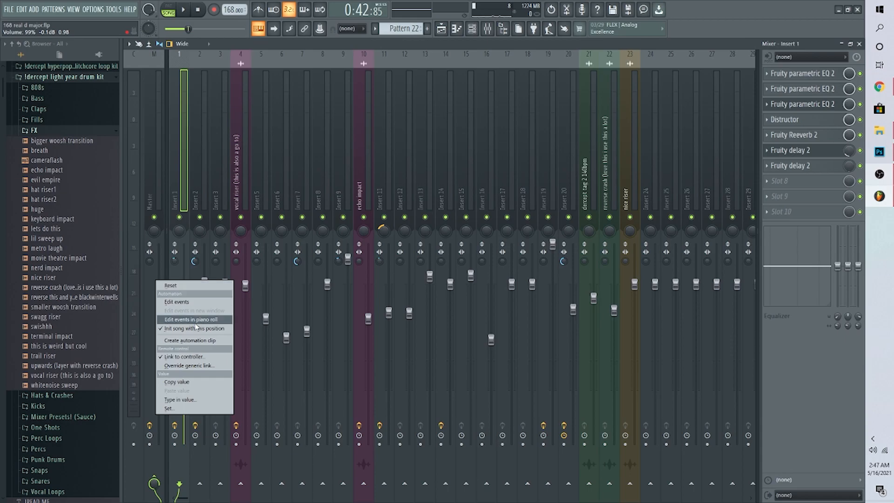
pyautogui.click(162, 168)
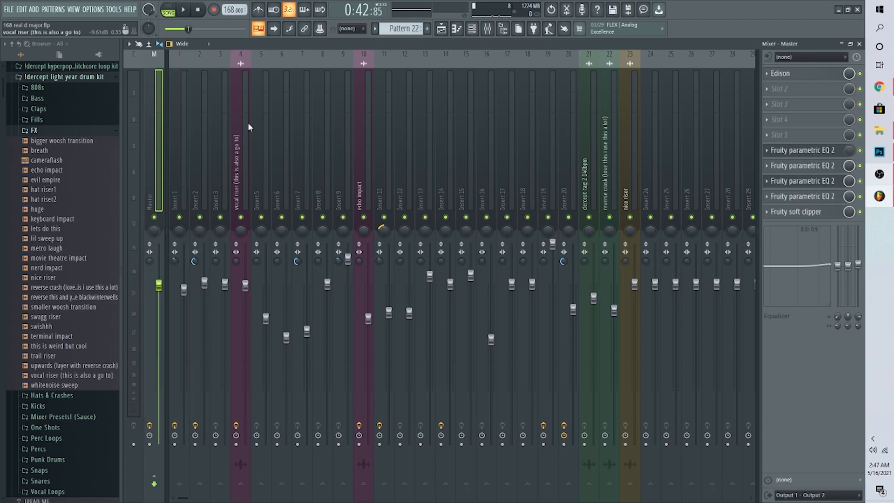
pyautogui.click(443, 32)
pyautogui.scroll(4, 735, 66)
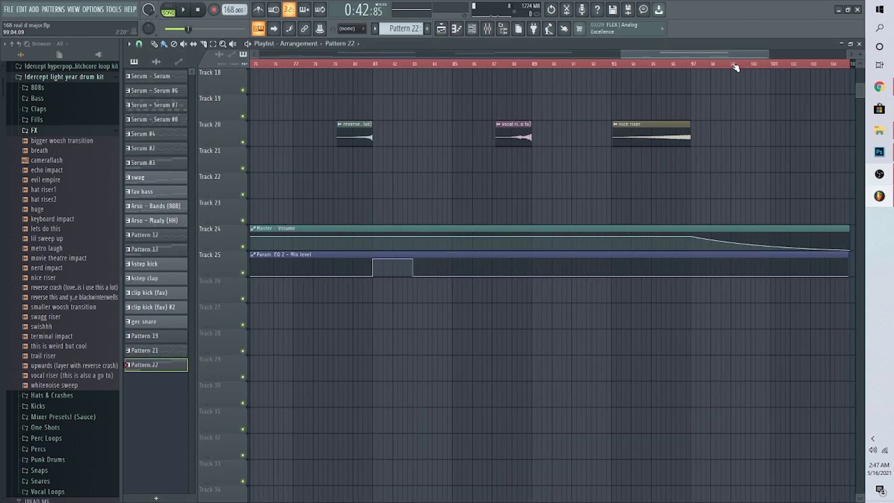
pyautogui.scroll(-4, 735, 66)
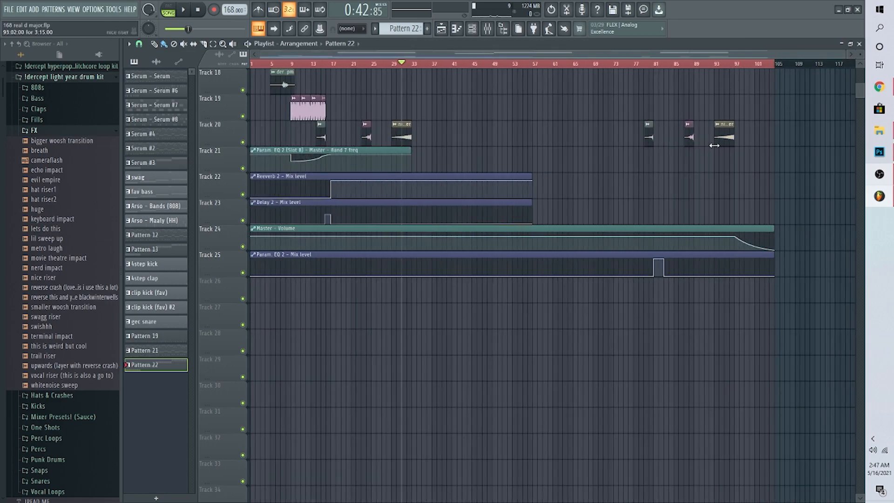
# Step: Move the playback position to bar 81 and examine the Param. EQ 2 mix level automation on Track 25
pyautogui.scroll(4, 684, 183)
pyautogui.scroll(2, 642, 122)
pyautogui.click(642, 65)
pyautogui.scroll(1, 666, 168)
pyautogui.scroll(-3, 674, 179)
pyautogui.scroll(-1, 674, 191)
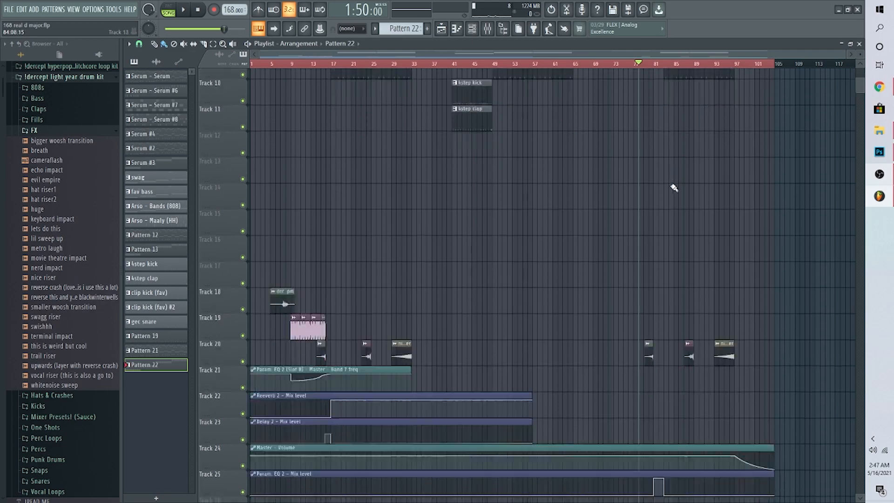
pyautogui.scroll(4, 682, 180)
pyautogui.click(654, 66)
pyautogui.scroll(-8, 658, 104)
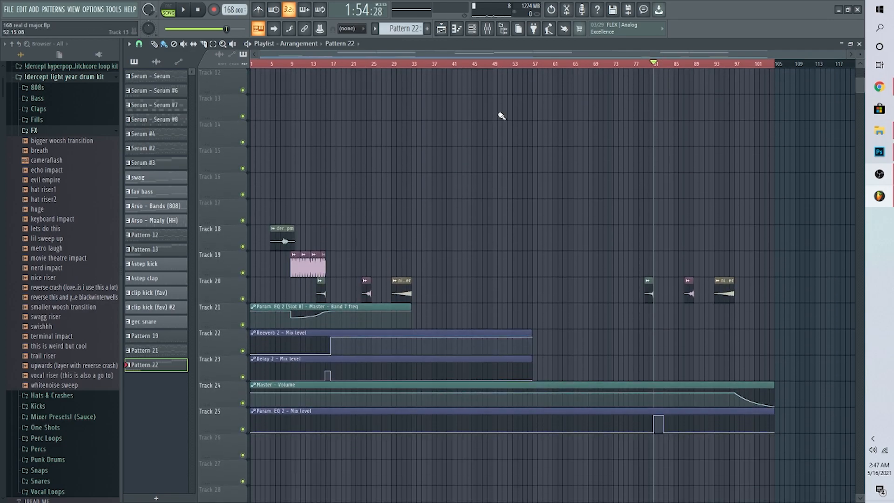
# Step: Look through the Master channel's Fruity parametric EQ 2 effects and inspect the low and high cuts in slot 6
pyautogui.click(488, 29)
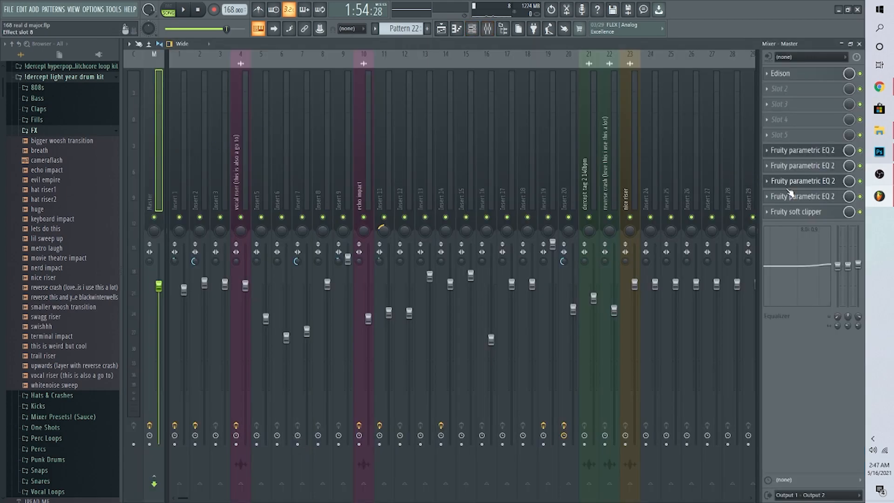
pyautogui.click(801, 198)
pyautogui.click(801, 198)
pyautogui.click(801, 183)
pyautogui.click(801, 168)
pyautogui.click(801, 169)
pyautogui.click(801, 169)
pyautogui.click(801, 169)
pyautogui.click(801, 156)
pyautogui.click(801, 156)
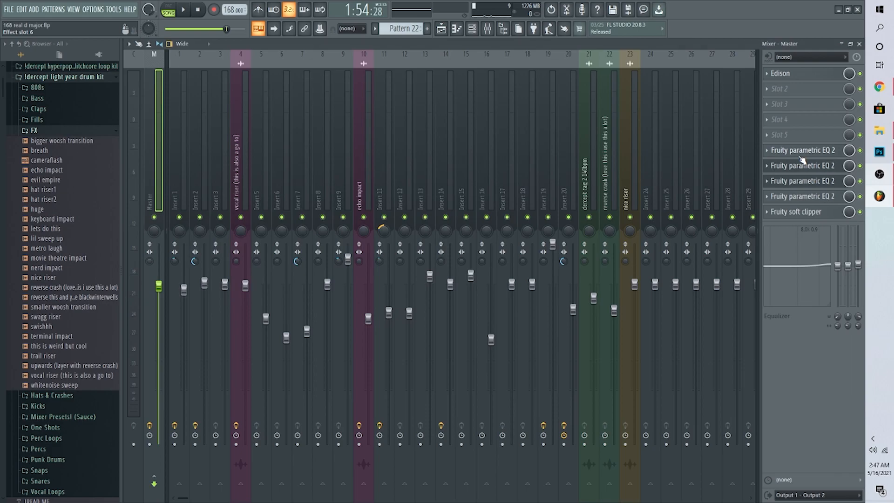
pyautogui.click(800, 157)
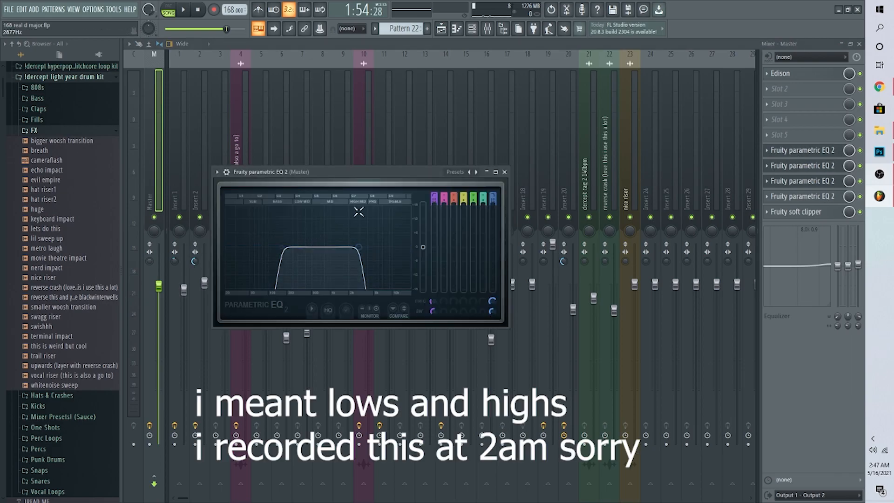
# Step: Return to the playlist, move the playback position to bar 79 and play through the filtered transition past bar 83
pyautogui.click(441, 29)
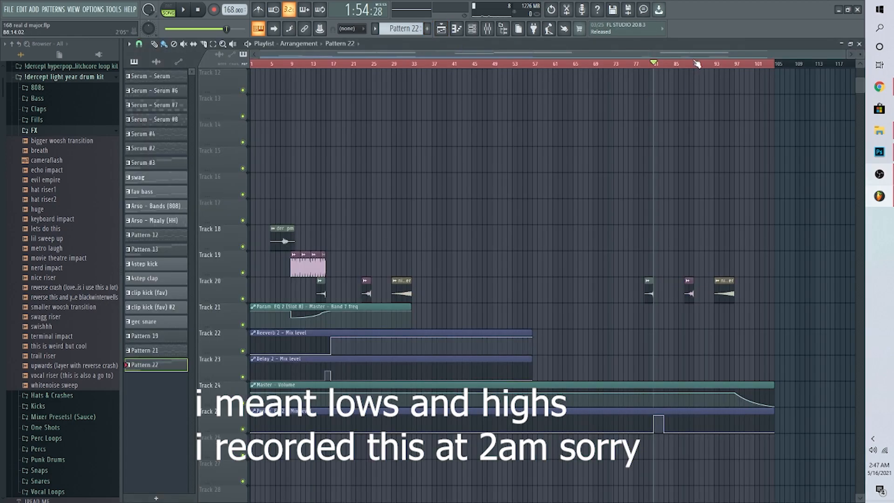
pyautogui.scroll(3, 697, 64)
pyautogui.scroll(6, 613, 160)
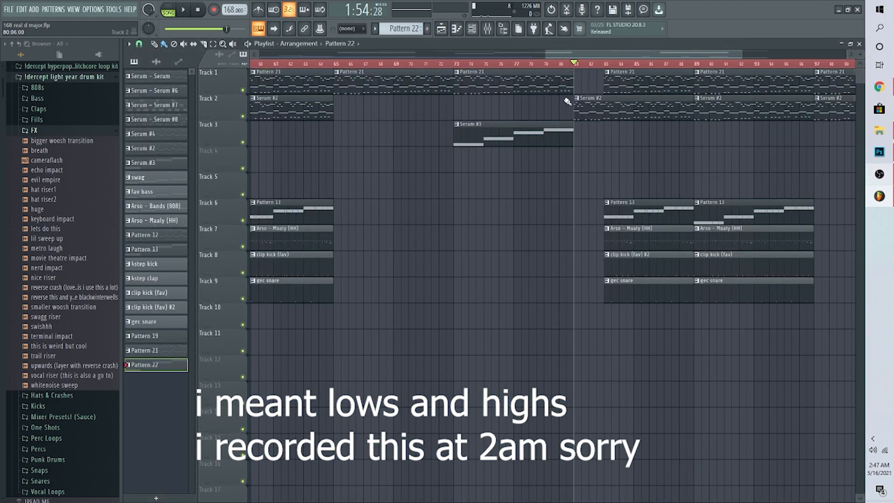
pyautogui.click(562, 64)
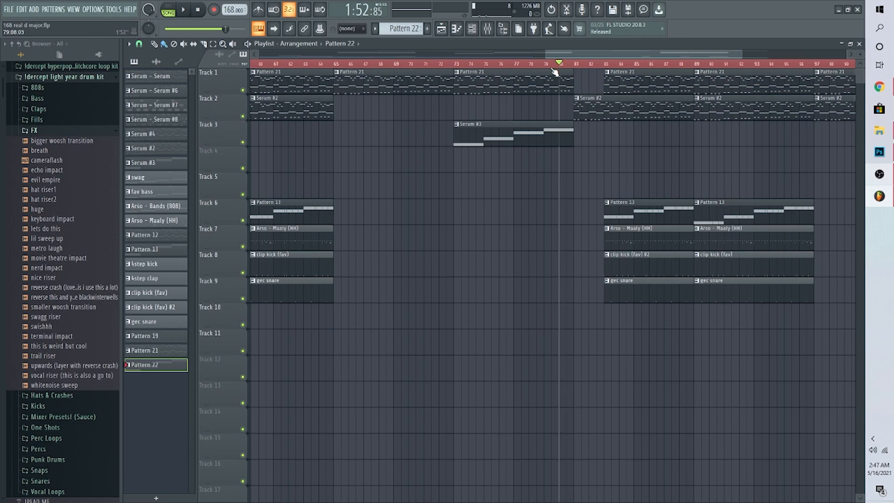
pyautogui.press('space')
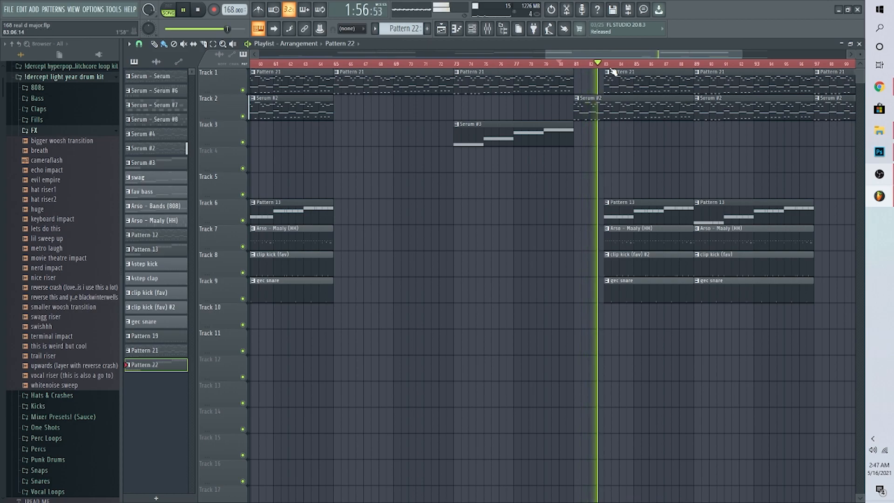
pyautogui.press('space')
# Step: Look over the full arrangement, from the pattern clips down to the transition effects and automation clips on Tracks 18 to 25
pyautogui.scroll(-4, 616, 72)
pyautogui.scroll(-8, 599, 183)
pyautogui.scroll(4, 564, 250)
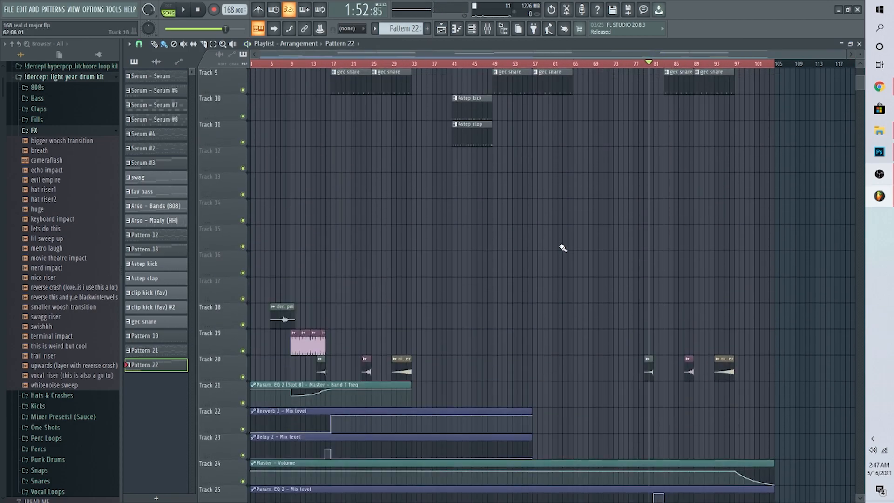
pyautogui.scroll(3, 563, 248)
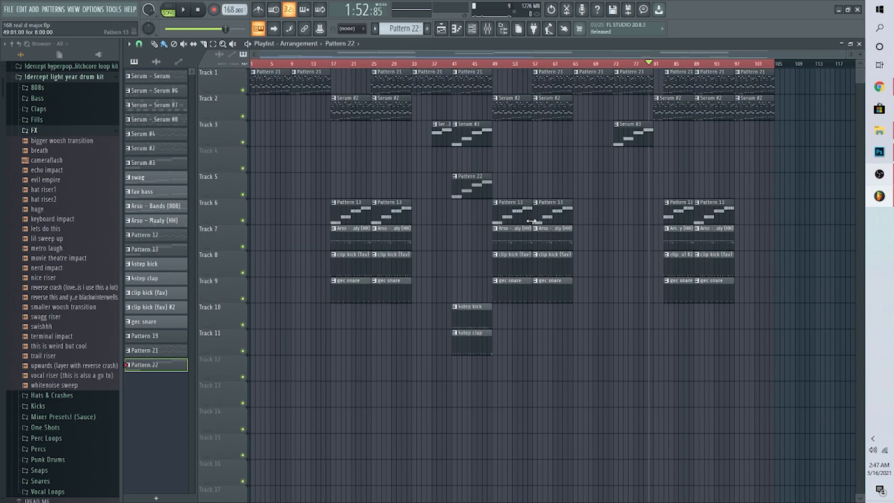
pyautogui.scroll(-5, 532, 222)
pyautogui.scroll(5, 443, 220)
pyautogui.press('space')
pyautogui.scroll(-5, 298, 200)
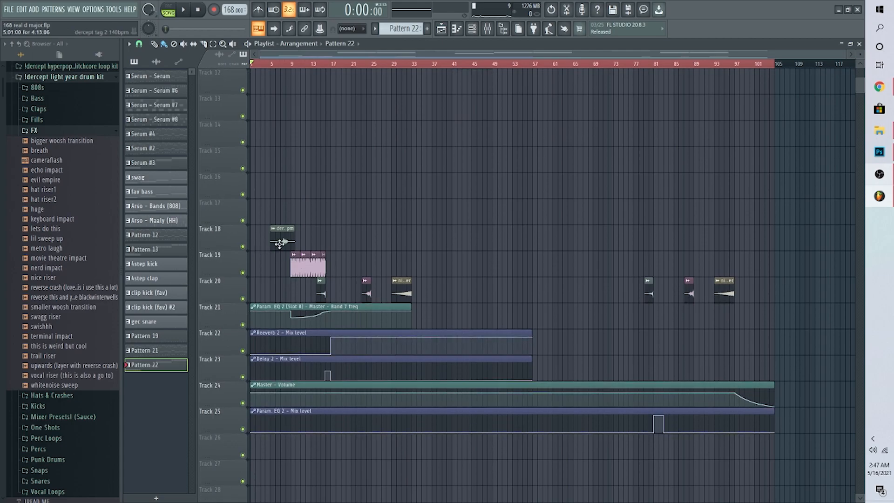
# Step: Move the playback position to bar 7 and inspect the Master channel's Fruity soft clipper and the Fruity parametric EQ 2 in slot 9
pyautogui.click(282, 65)
pyautogui.click(487, 28)
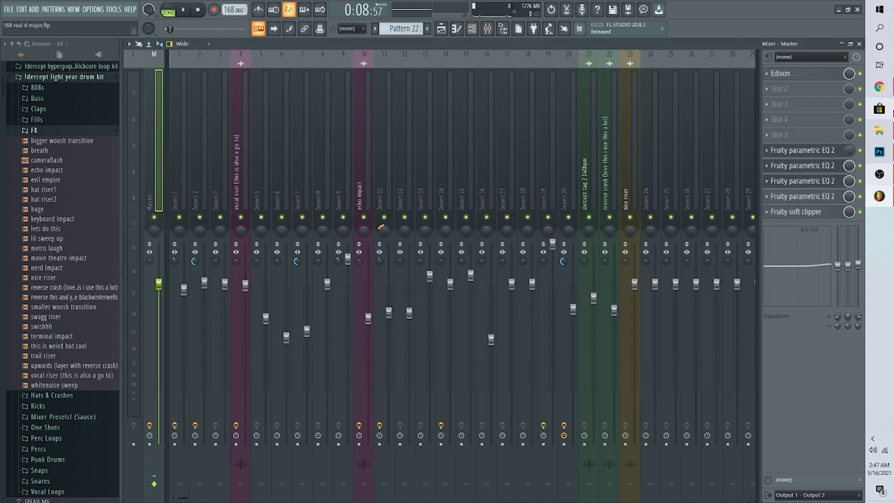
pyautogui.click(787, 217)
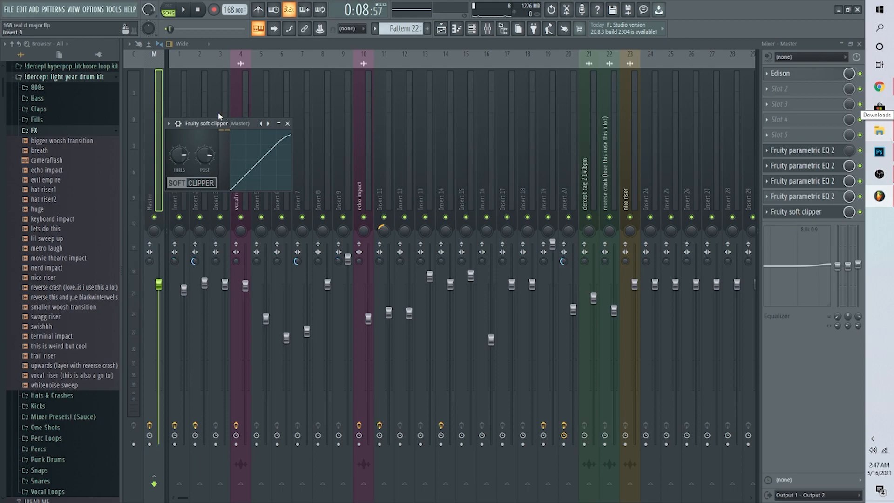
pyautogui.click(288, 124)
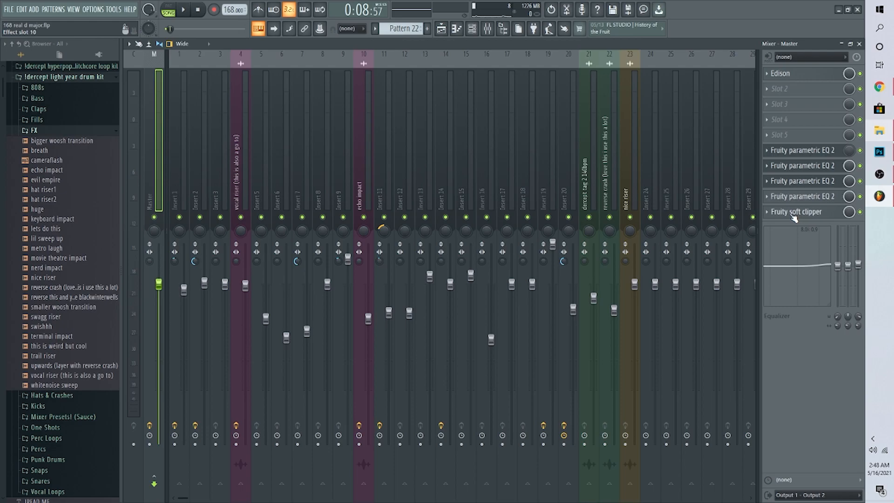
pyautogui.click(788, 197)
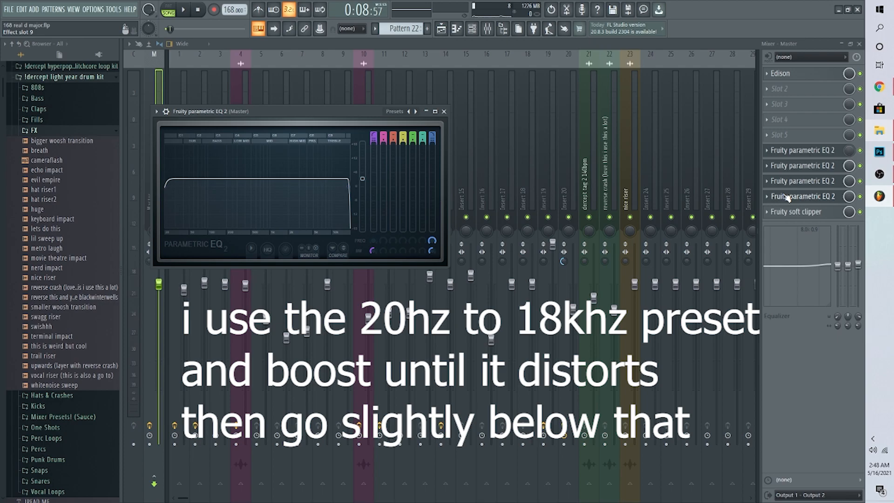
pyautogui.click(788, 197)
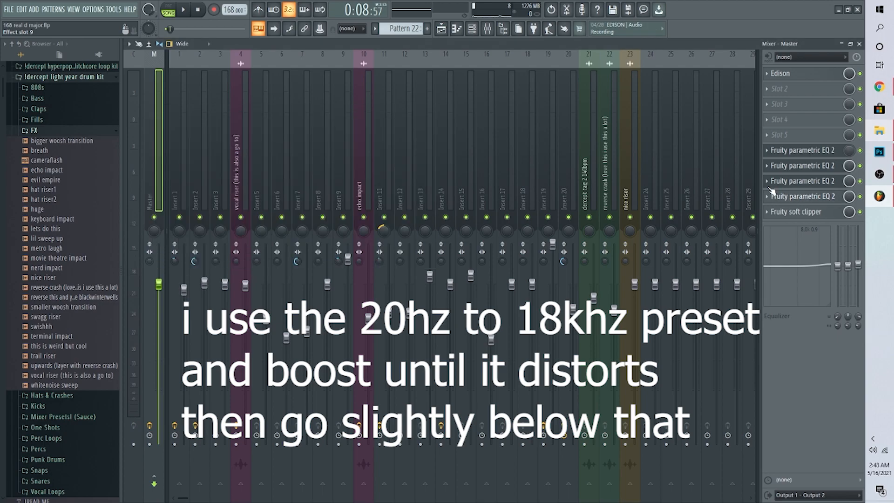
# Step: Collapse the kit's FX folder, look at the effect chains on Insert 2 and Master, and return to the playlist's pattern clips
pyautogui.click(70, 131)
pyautogui.scroll(5, 68, 210)
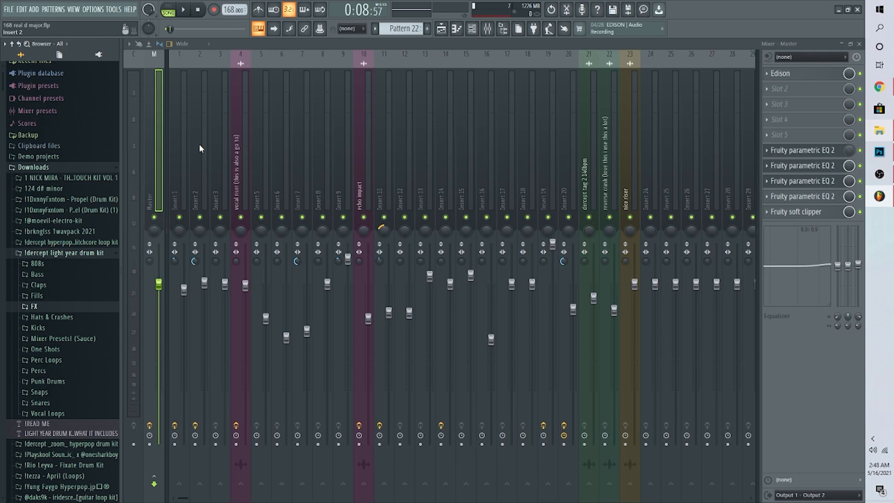
pyautogui.click(196, 174)
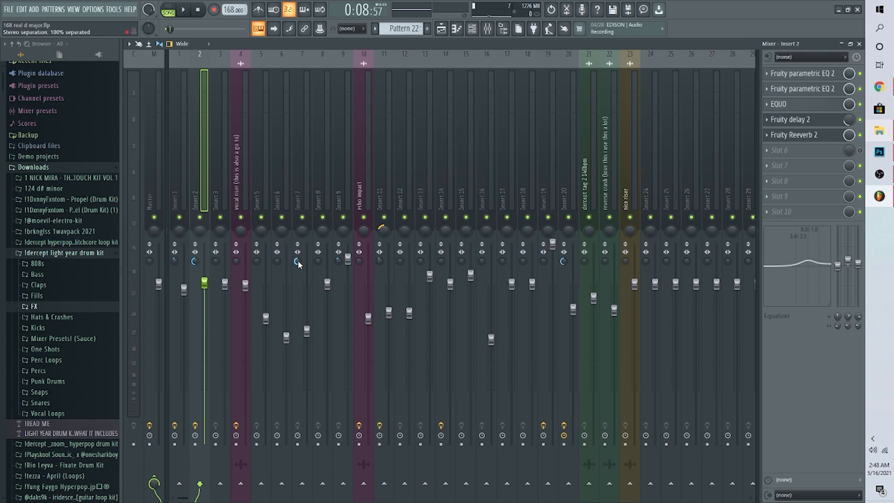
pyautogui.click(175, 154)
pyautogui.click(160, 152)
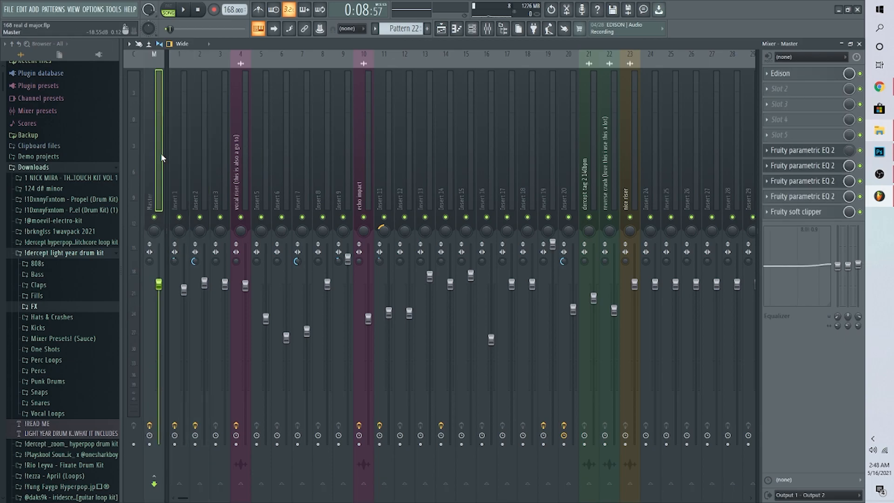
pyautogui.click(441, 29)
pyautogui.scroll(5, 511, 162)
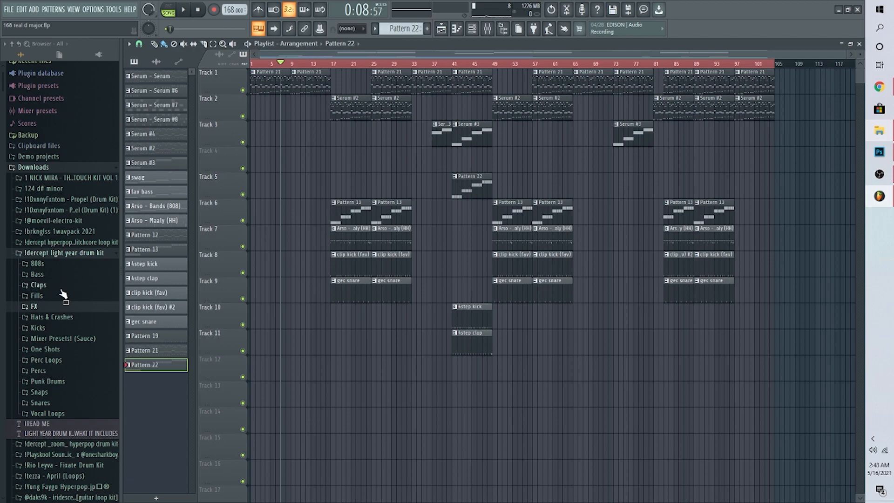
# Step: Look through the 808s, Bass, Claps, Fills and FX folders of the light year drum kit, collapsing each one
pyautogui.click(83, 265)
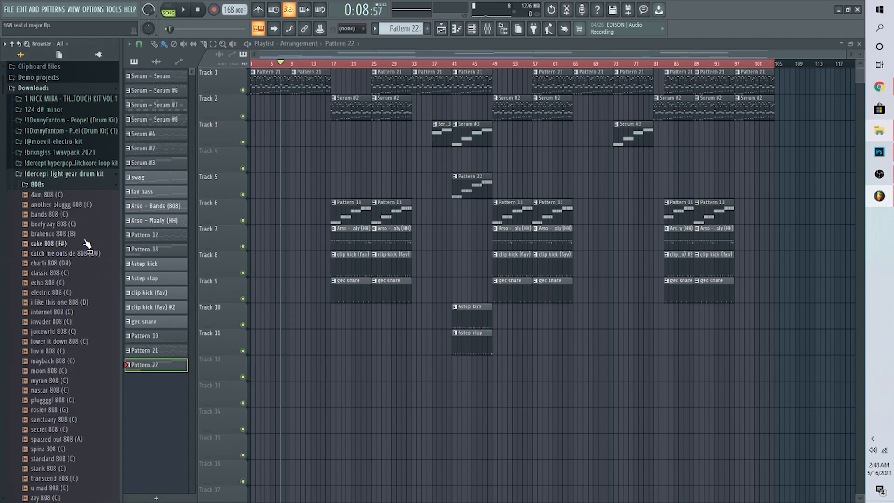
pyautogui.click(86, 189)
pyautogui.click(81, 195)
pyautogui.click(80, 196)
pyautogui.click(79, 198)
pyautogui.click(78, 199)
pyautogui.click(77, 206)
pyautogui.click(76, 208)
pyautogui.click(74, 215)
pyautogui.click(74, 215)
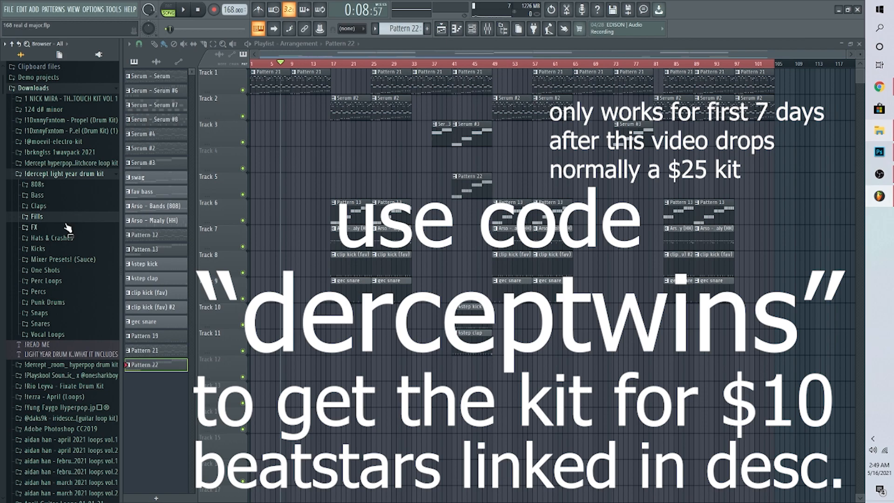
pyautogui.click(66, 225)
pyautogui.click(65, 227)
# Step: Look through the Closed Hats, Crashes and Open Hats subfolders of Hats & Crashes and collapse the folder
pyautogui.click(59, 238)
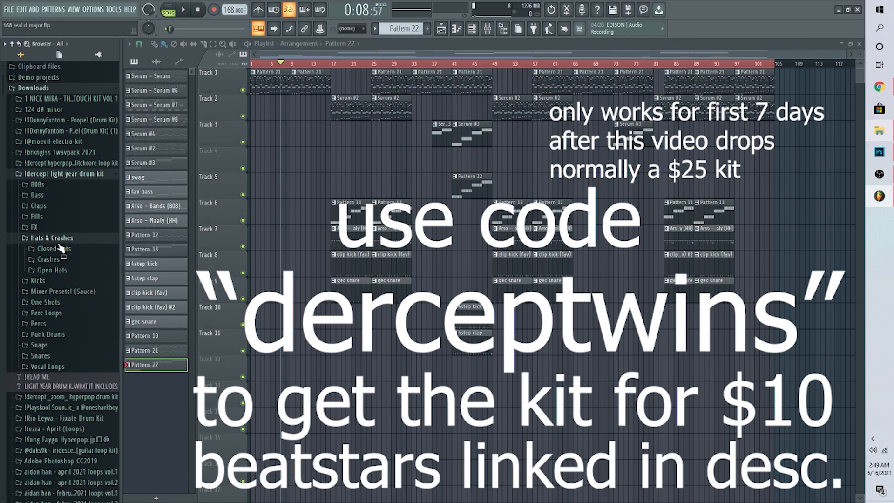
pyautogui.click(59, 248)
pyautogui.scroll(-3, 65, 237)
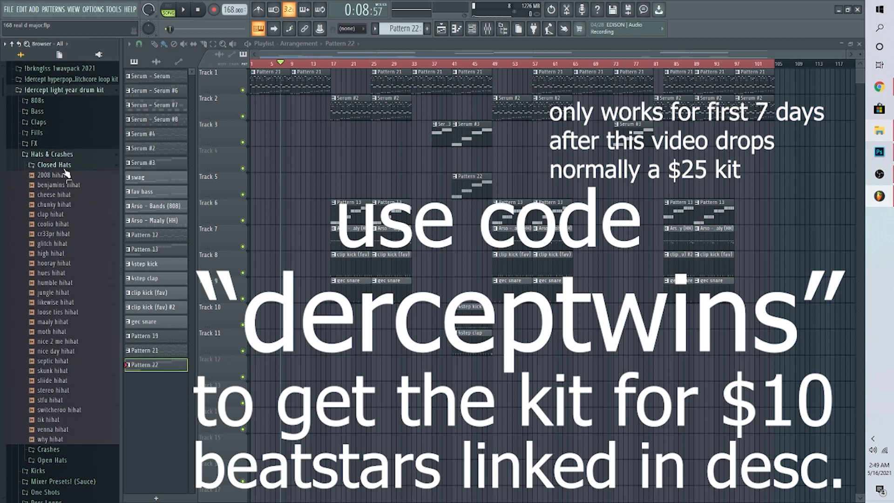
pyautogui.click(63, 167)
pyautogui.click(63, 177)
pyautogui.click(64, 177)
pyautogui.click(63, 187)
pyautogui.click(64, 189)
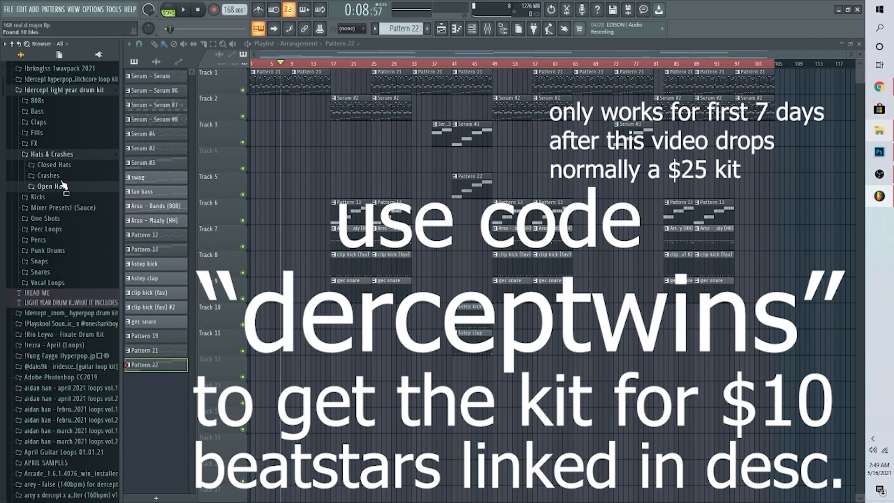
pyautogui.click(63, 155)
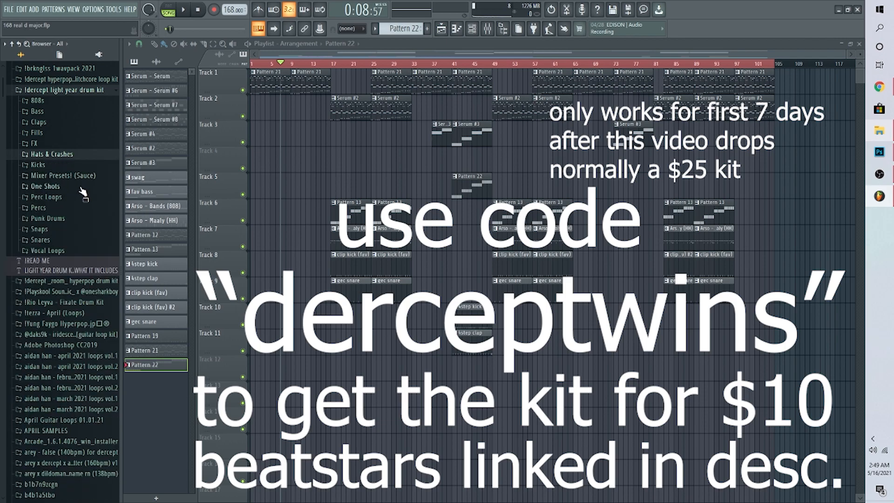
# Step: Look through the kit's Mixer Presets! (Sauce) and One Shots folders and collapse both
pyautogui.click(95, 177)
pyautogui.click(95, 178)
pyautogui.click(95, 178)
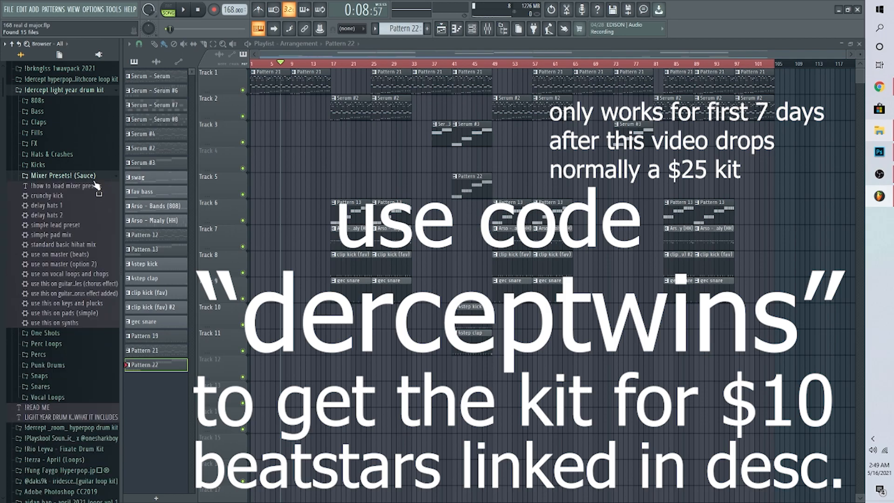
pyautogui.click(94, 179)
pyautogui.click(91, 190)
pyautogui.click(91, 190)
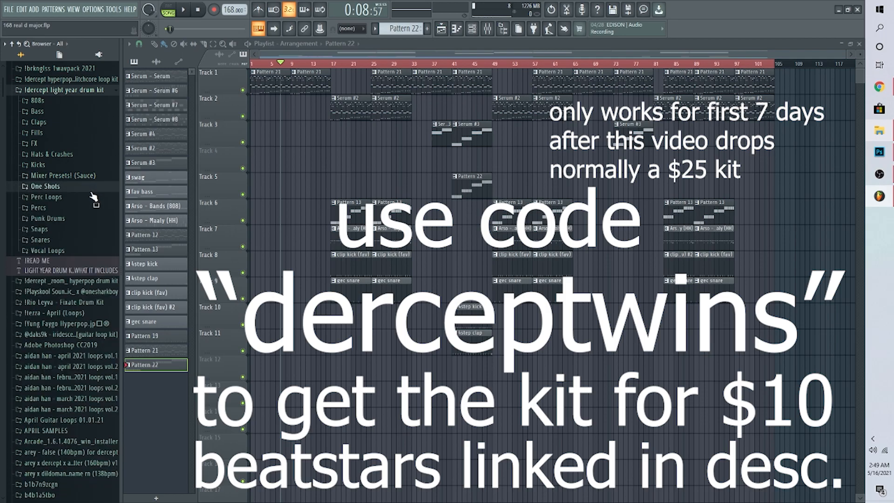
pyautogui.scroll(-2, 606, 354)
pyautogui.scroll(1, 603, 354)
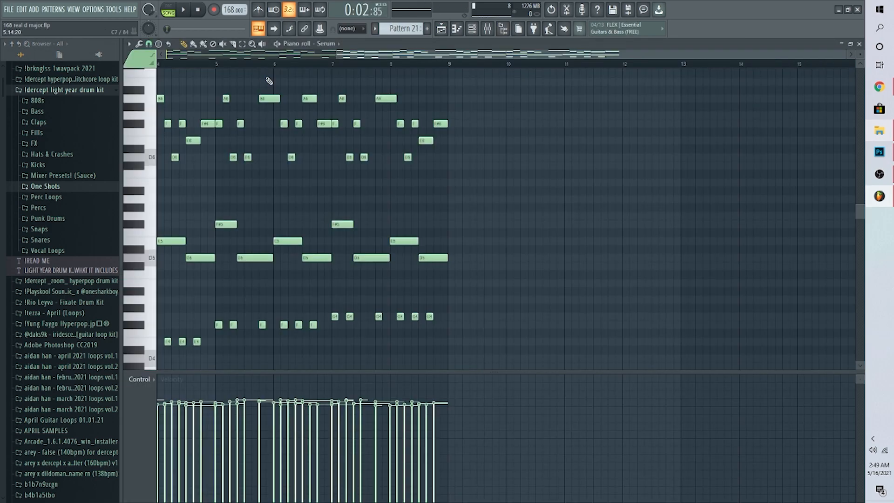
# Step: Select all the Serum notes in Pattern 21's piano roll and preview the randomizer's velocity levels, closing it without accepting
pyautogui.doubleClick(312, 79)
pyautogui.moveTo(338, 55); pyautogui.dragTo(161, 55)
pyautogui.click(243, 44)
pyautogui.scroll(3, 598, 119)
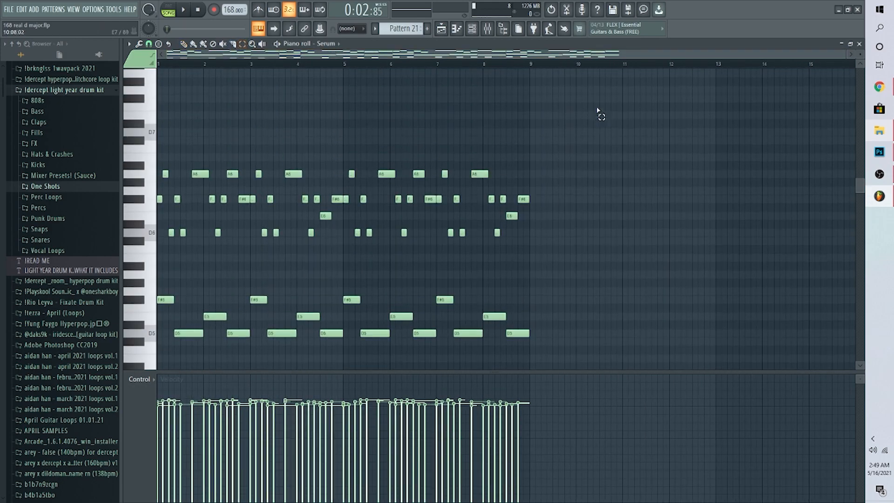
pyautogui.moveTo(597, 109); pyautogui.dragTo(1, 433)
pyautogui.scroll(-5, 456, 214)
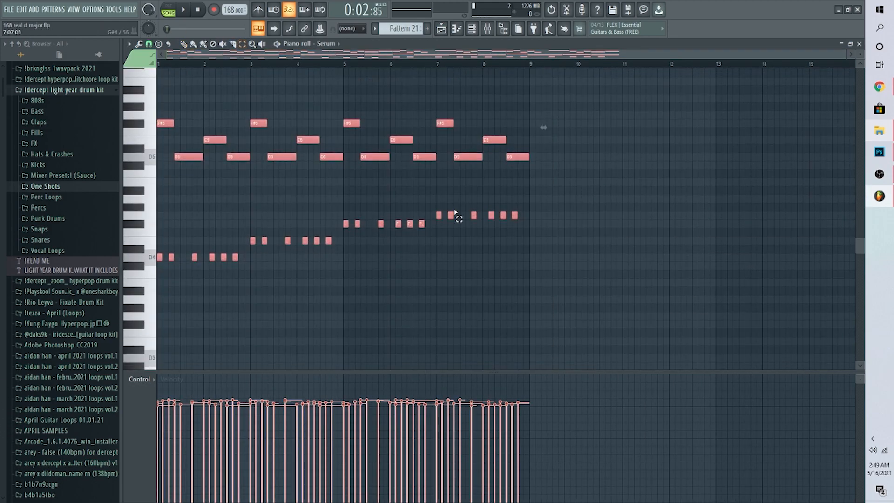
pyautogui.hotkey('alt', 'r')
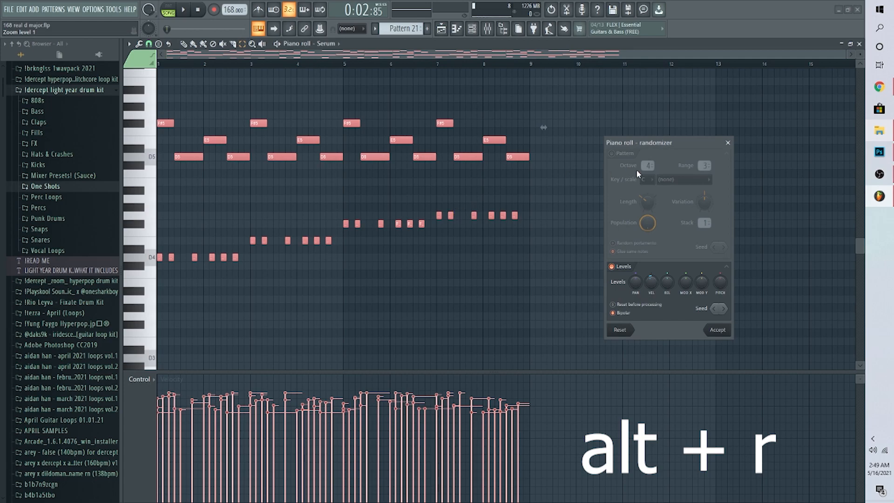
pyautogui.click(728, 143)
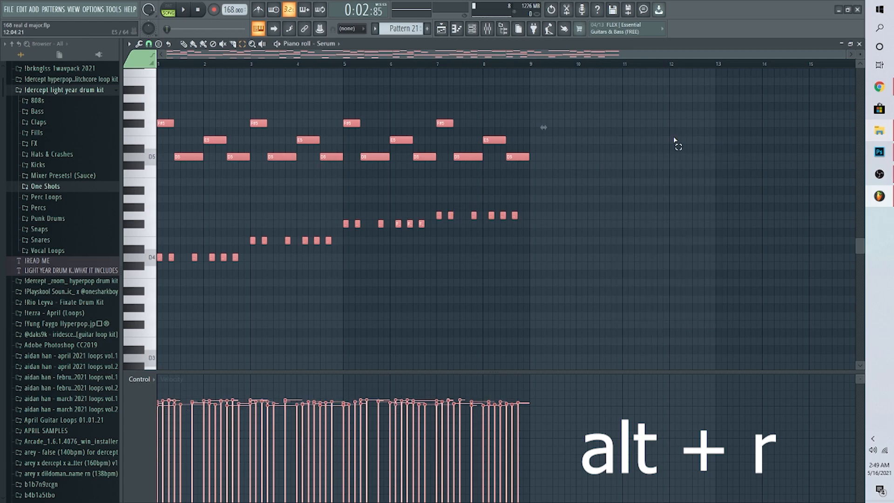
# Step: Switch from the piano roll back to the playlist arrangement, with a brief look at the mixer
pyautogui.click(441, 29)
pyautogui.click(487, 28)
pyautogui.click(487, 28)
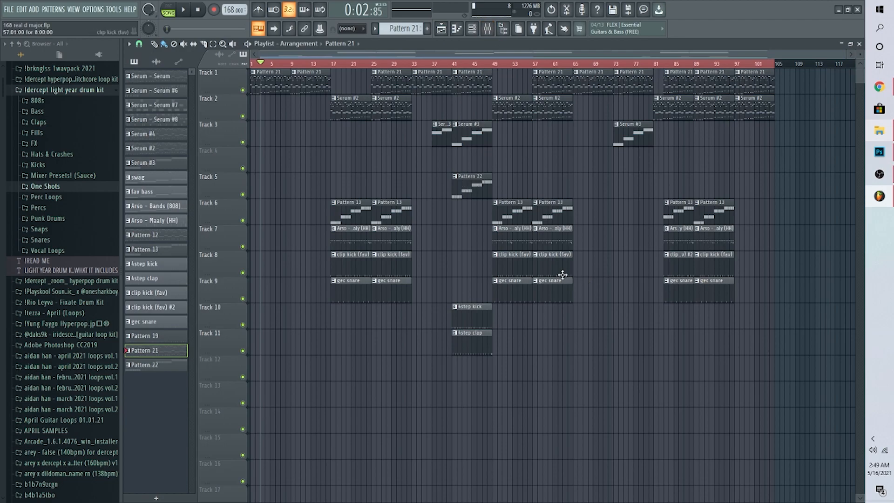